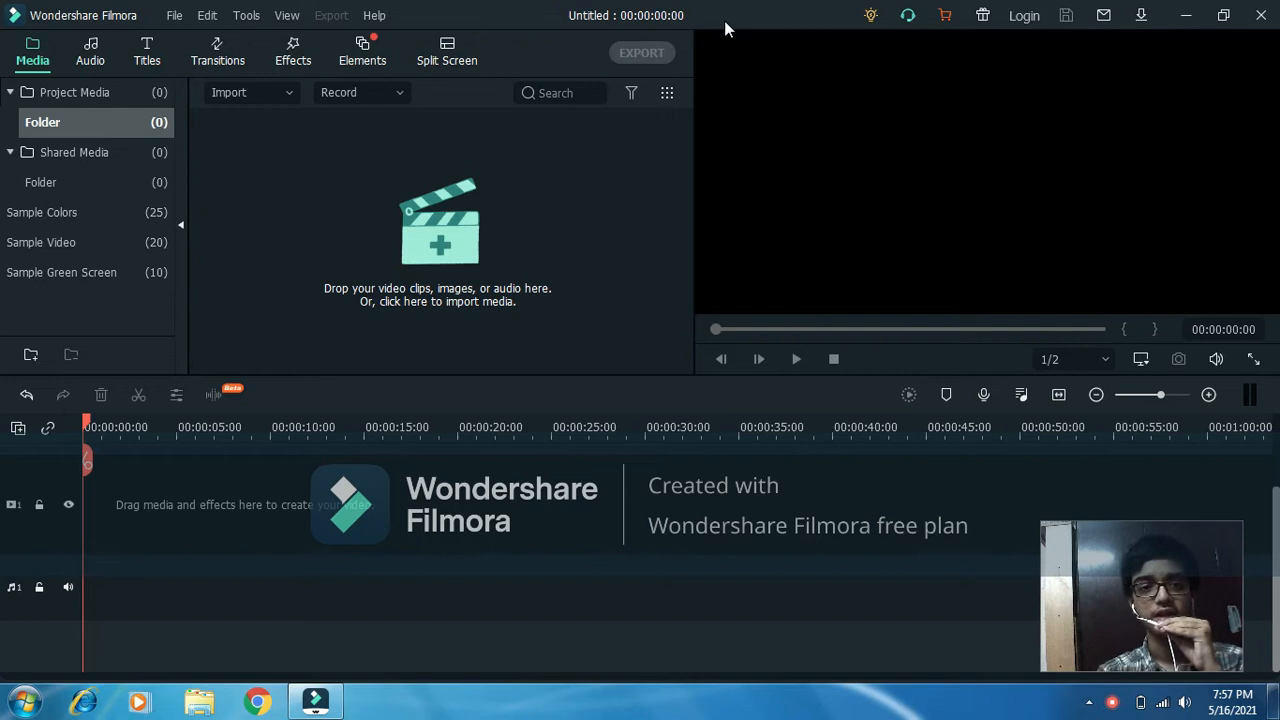
# Start a media import and browse to the Sample Pictures folder in the Pictures library.
pyautogui.click(328, 196)
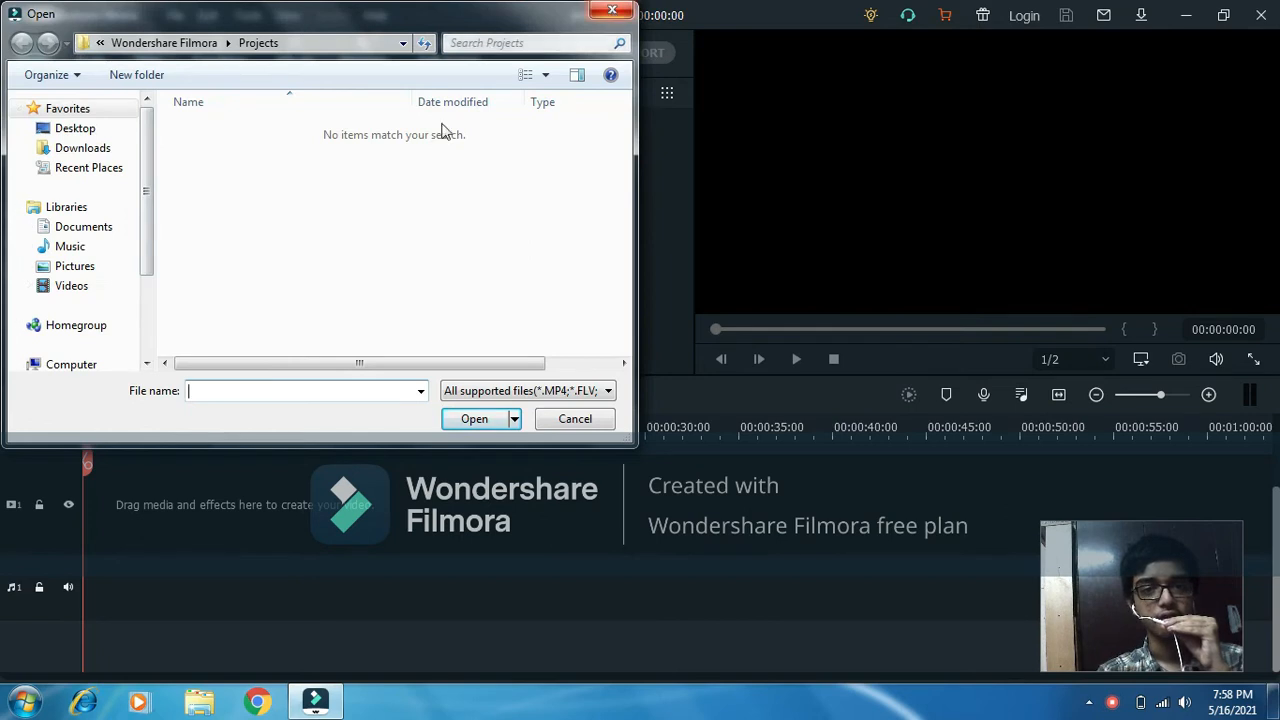
pyautogui.moveTo(365, 18); pyautogui.dragTo(1011, 19)
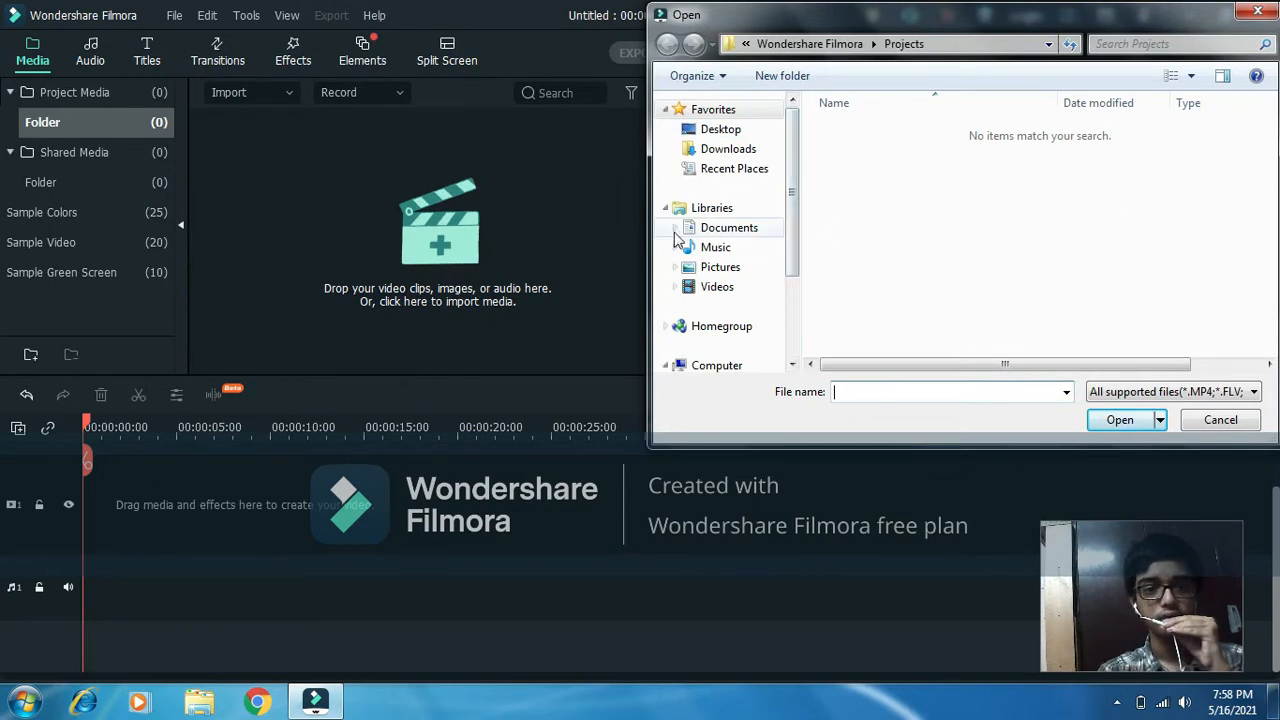
pyautogui.scroll(-2, 795, 175)
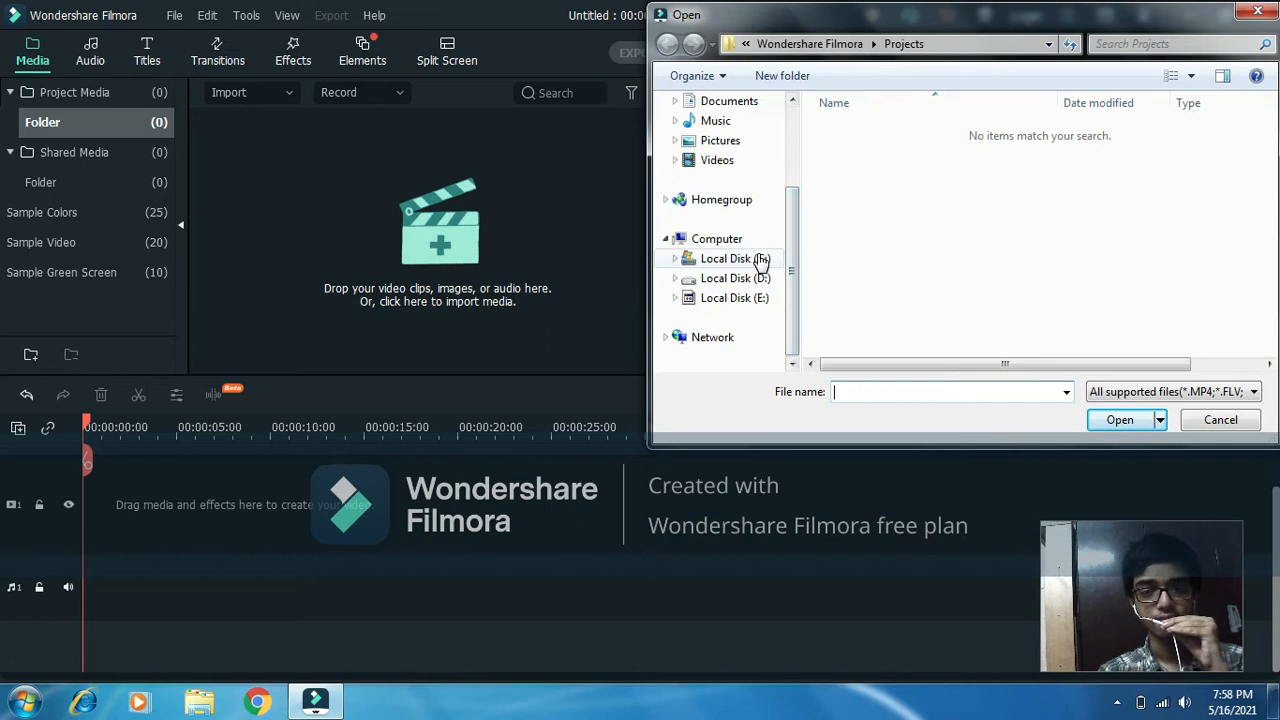
pyautogui.click(745, 259)
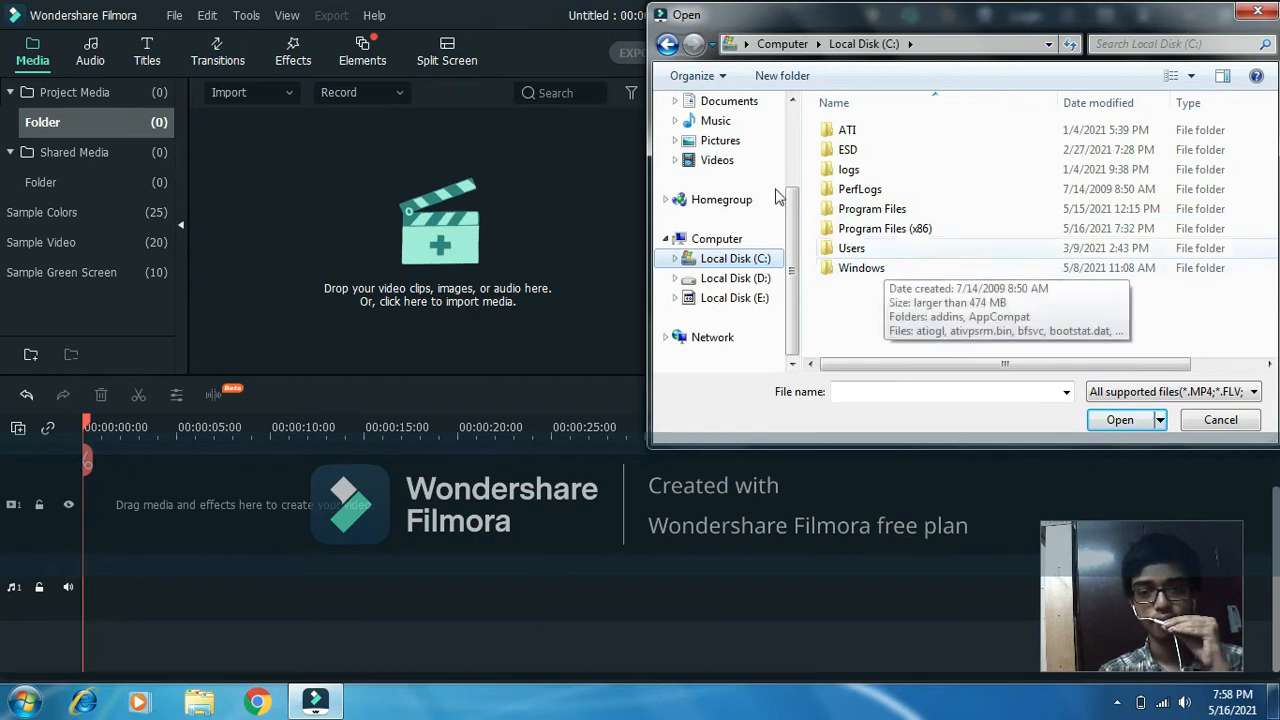
pyautogui.click(735, 142)
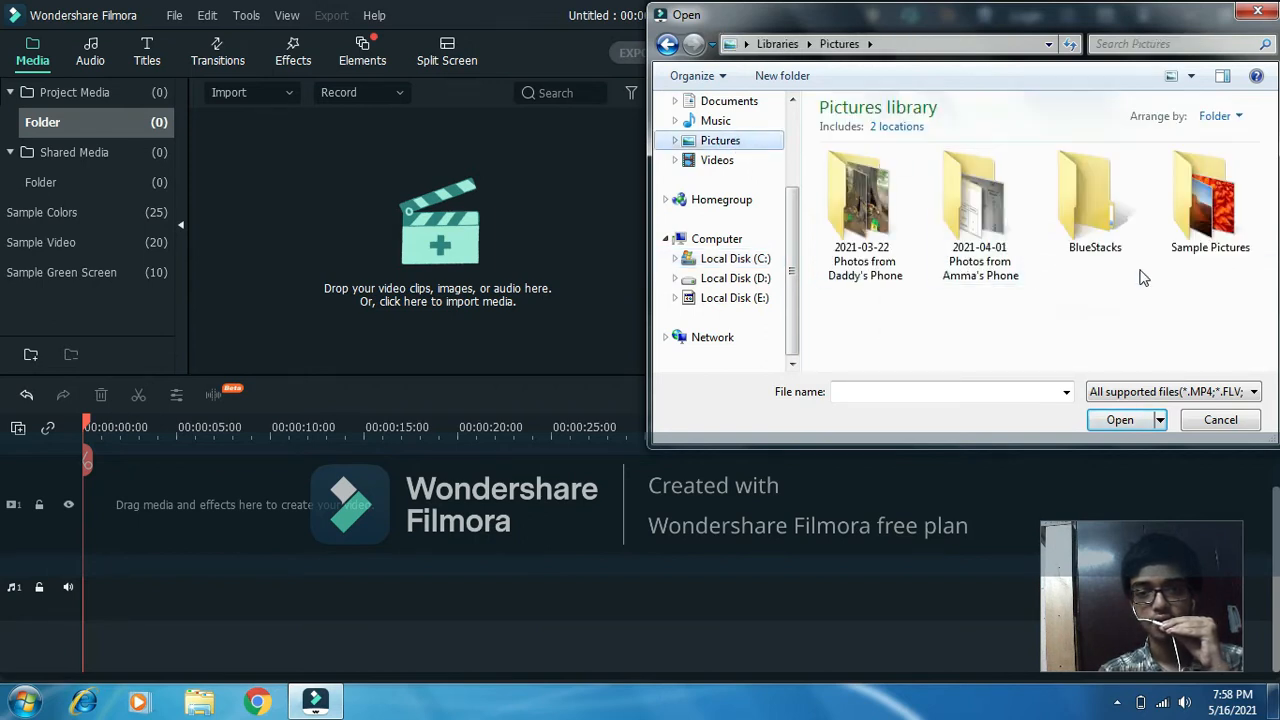
pyautogui.doubleClick(1222, 226)
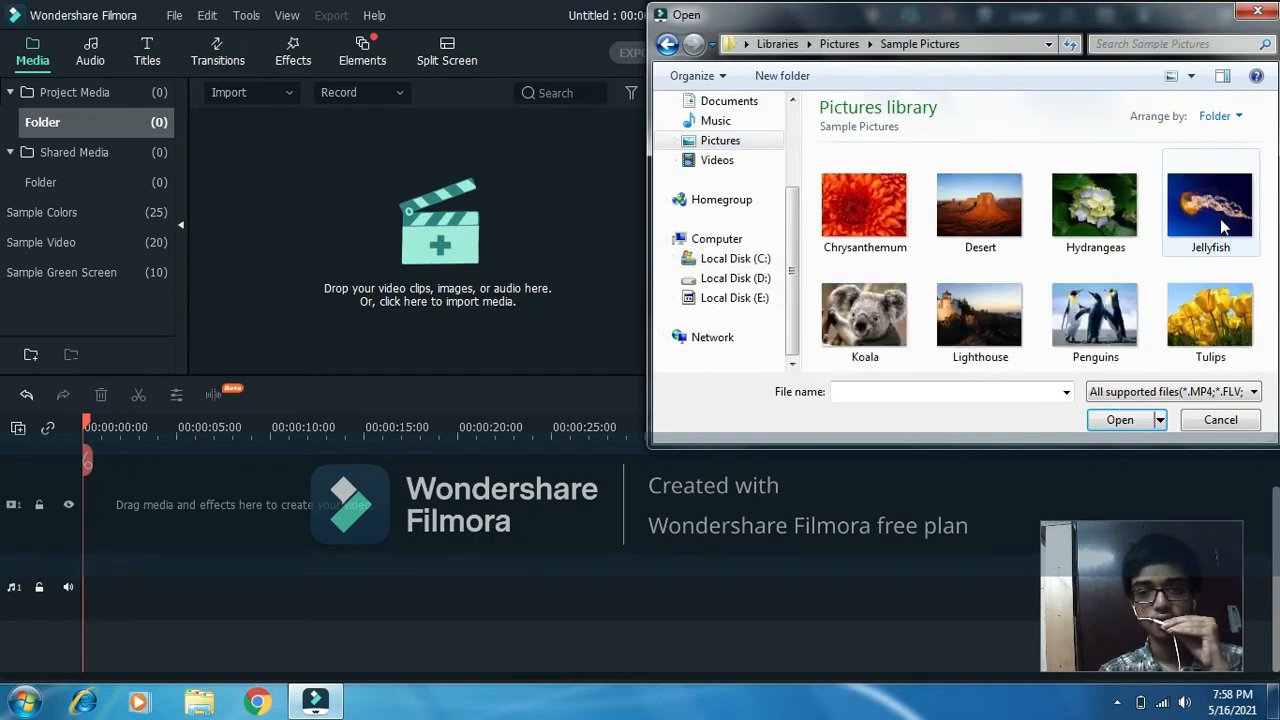
# Import all eight sample pictures, Chrysanthemum through Tulips, and place them in order from the start of the first video track.
pyautogui.click(883, 244)
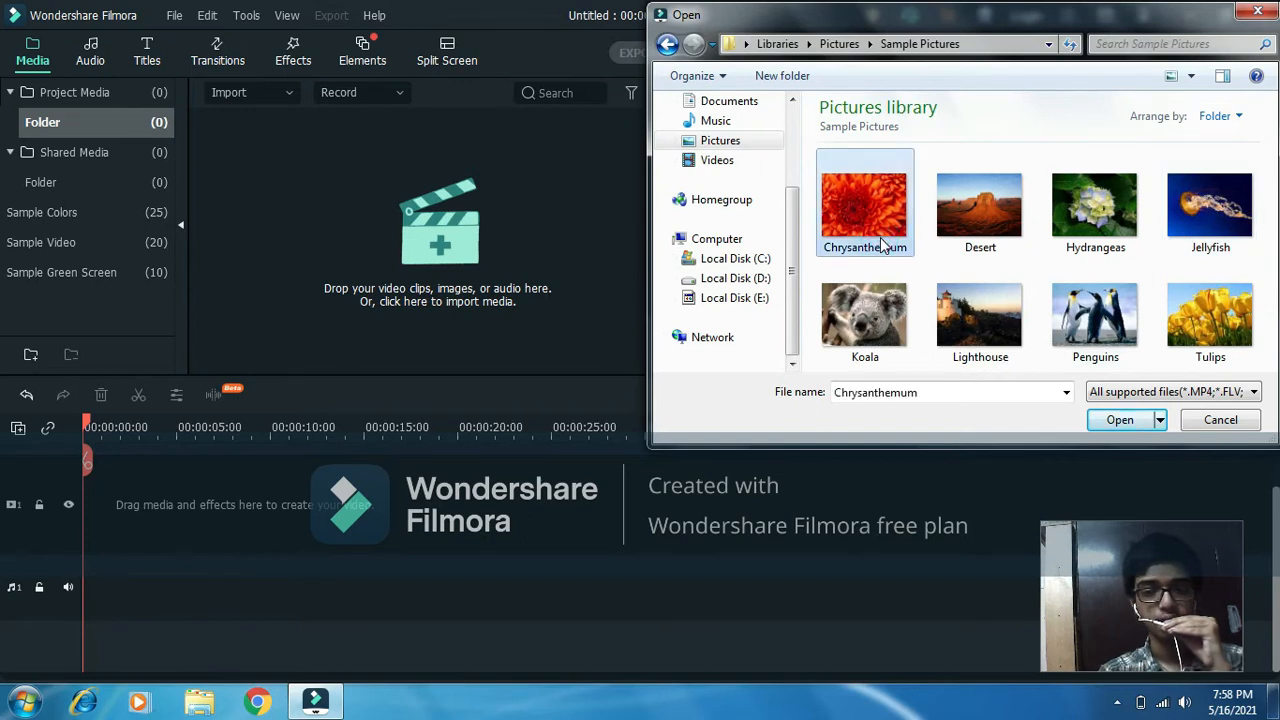
pyautogui.keyDown('shift'); pyautogui.click(1178, 315); pyautogui.keyUp('shift')
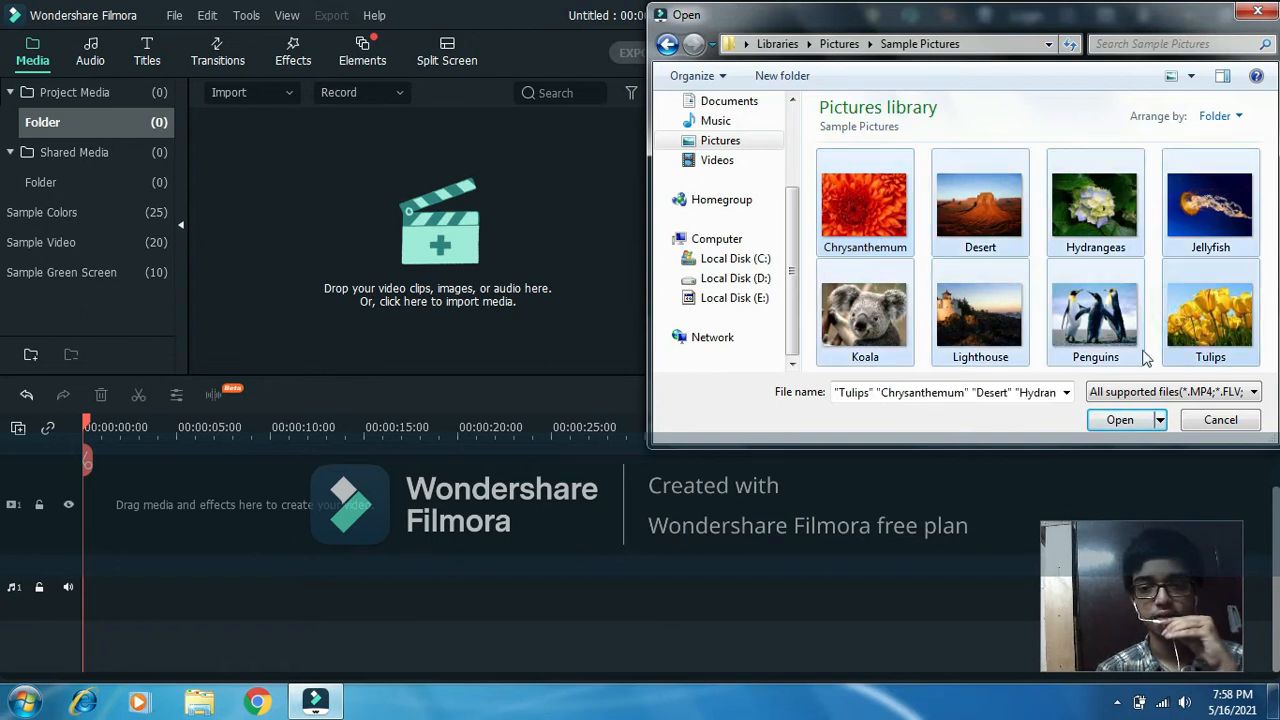
pyautogui.click(1120, 419)
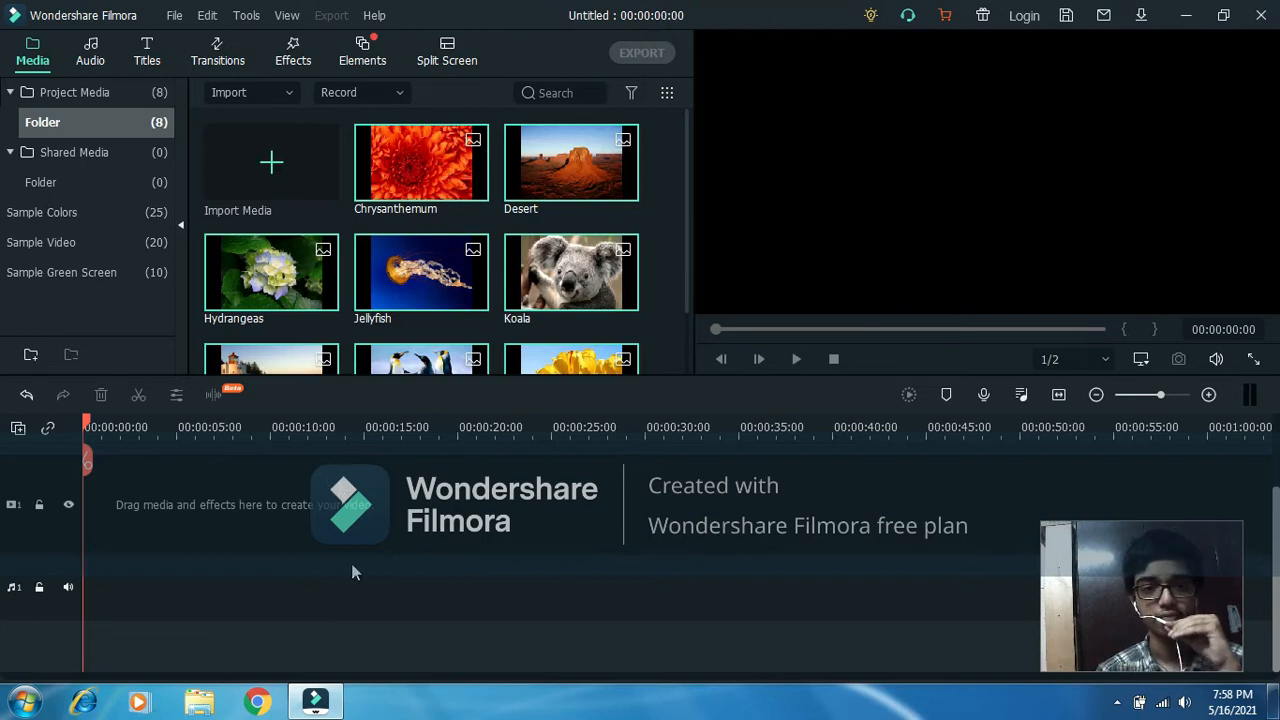
pyautogui.moveTo(414, 151); pyautogui.dragTo(85, 473)
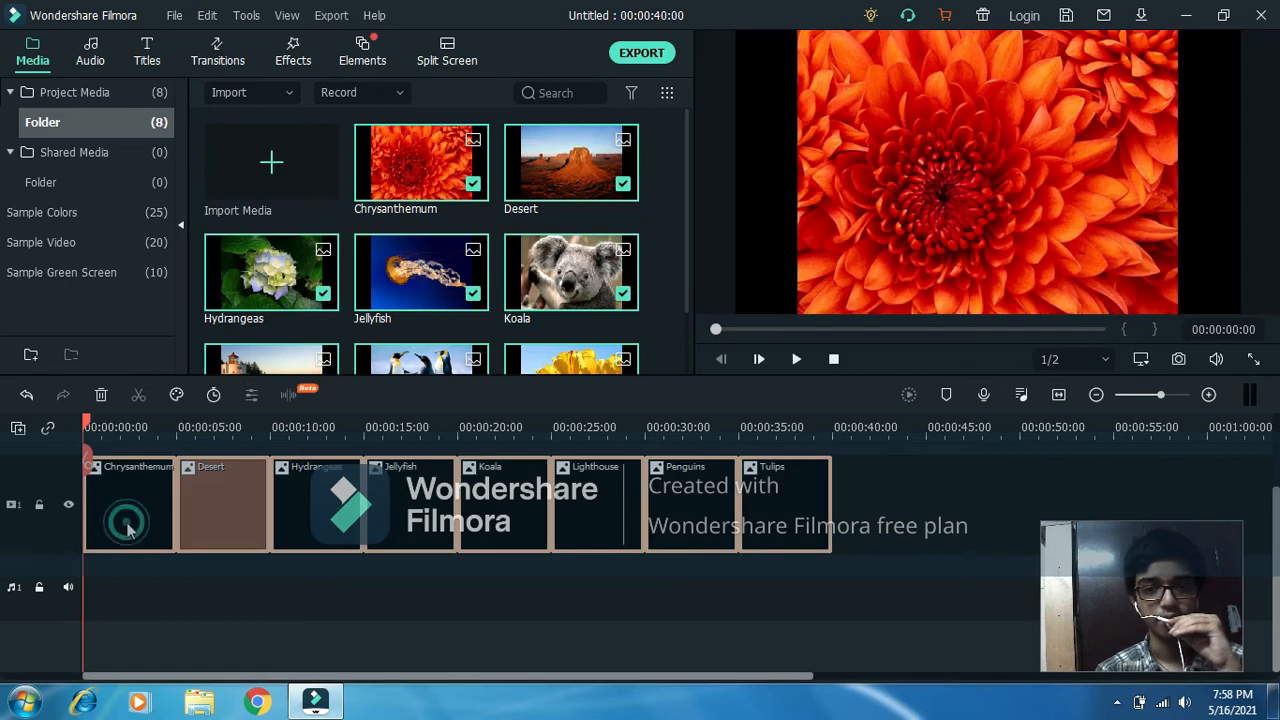
pyautogui.click(154, 587)
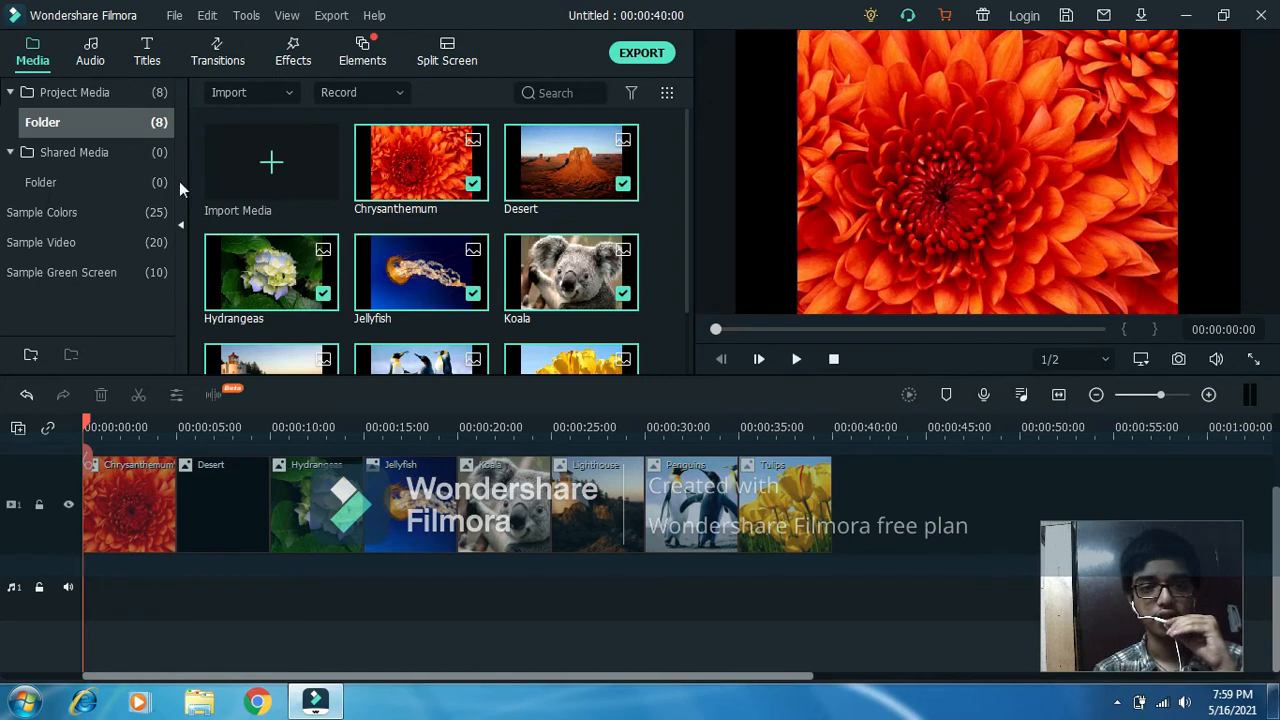
# Find At the shore in the included audio library and add it to the audio track after the last picture.
pyautogui.click(92, 55)
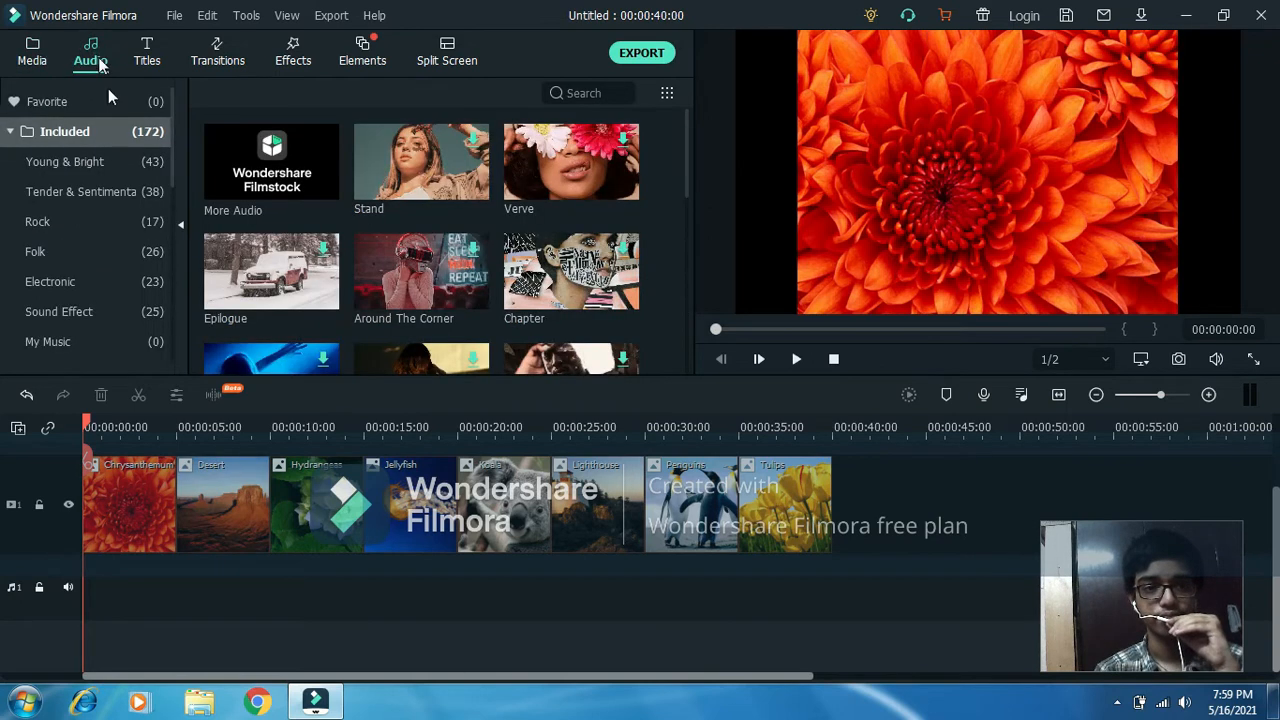
pyautogui.moveTo(543, 170)
pyautogui.moveTo(590, 255)
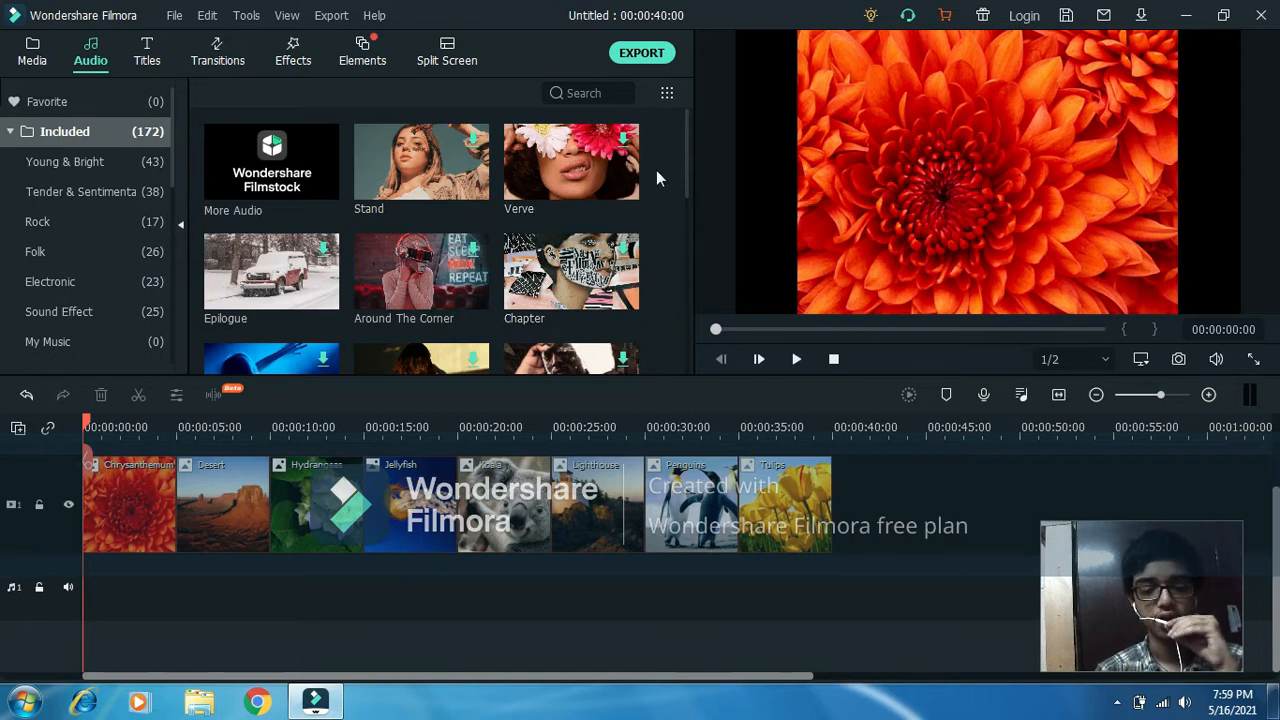
pyautogui.press('Down')
pyautogui.press('Down')
pyautogui.press('Down')
pyautogui.press('Down')
pyautogui.press('Down')
pyautogui.press('Down')
pyautogui.press('Down')
pyautogui.press('Down')
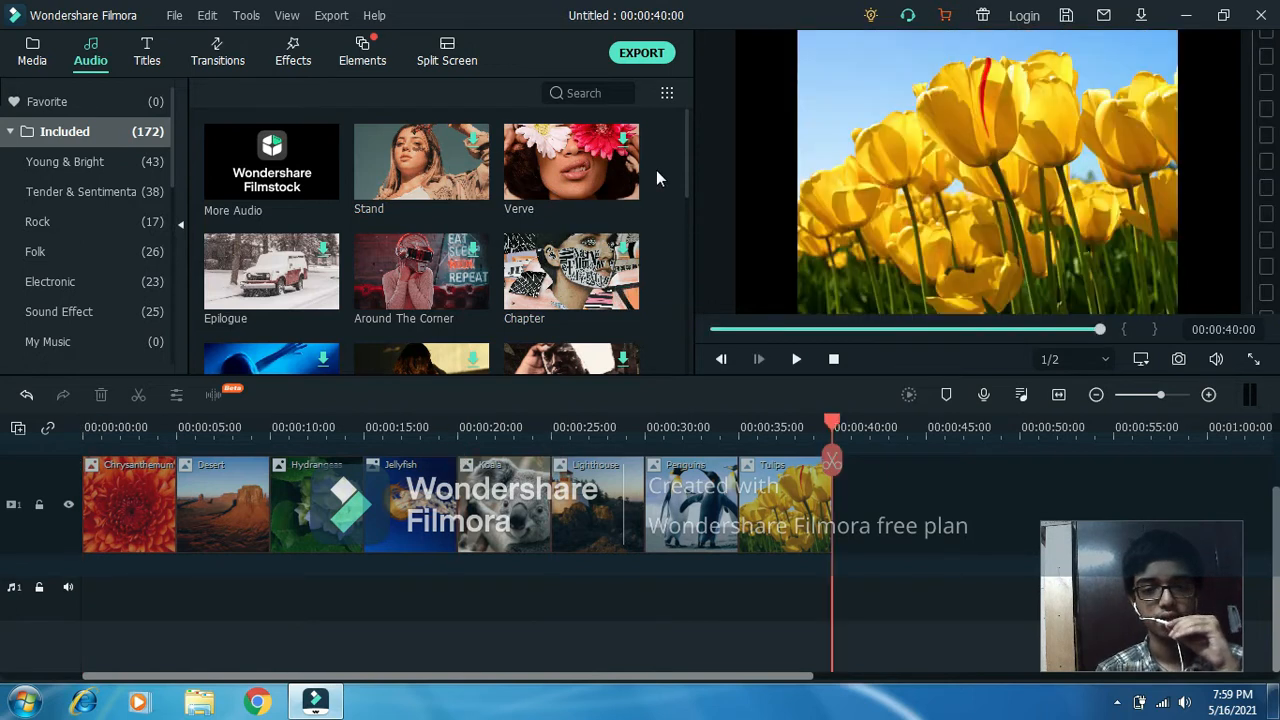
pyautogui.moveTo(686, 118); pyautogui.dragTo(683, 293)
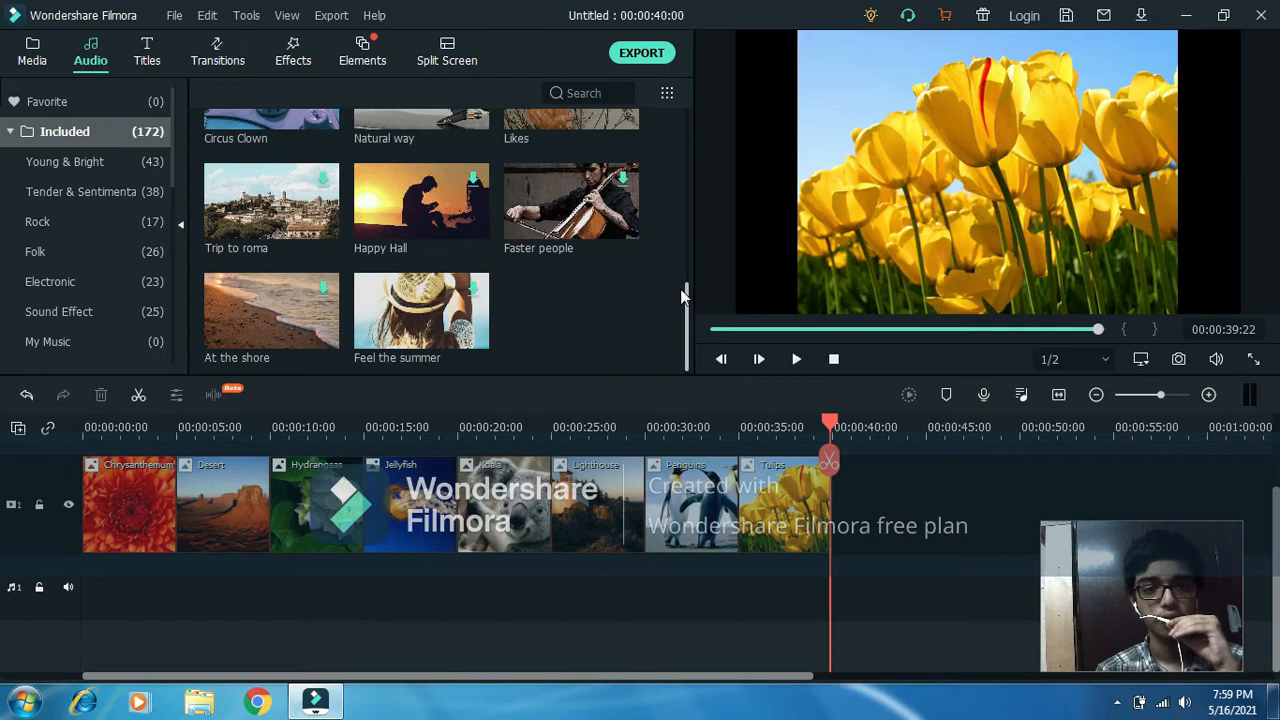
pyautogui.scroll(3, 490, 330)
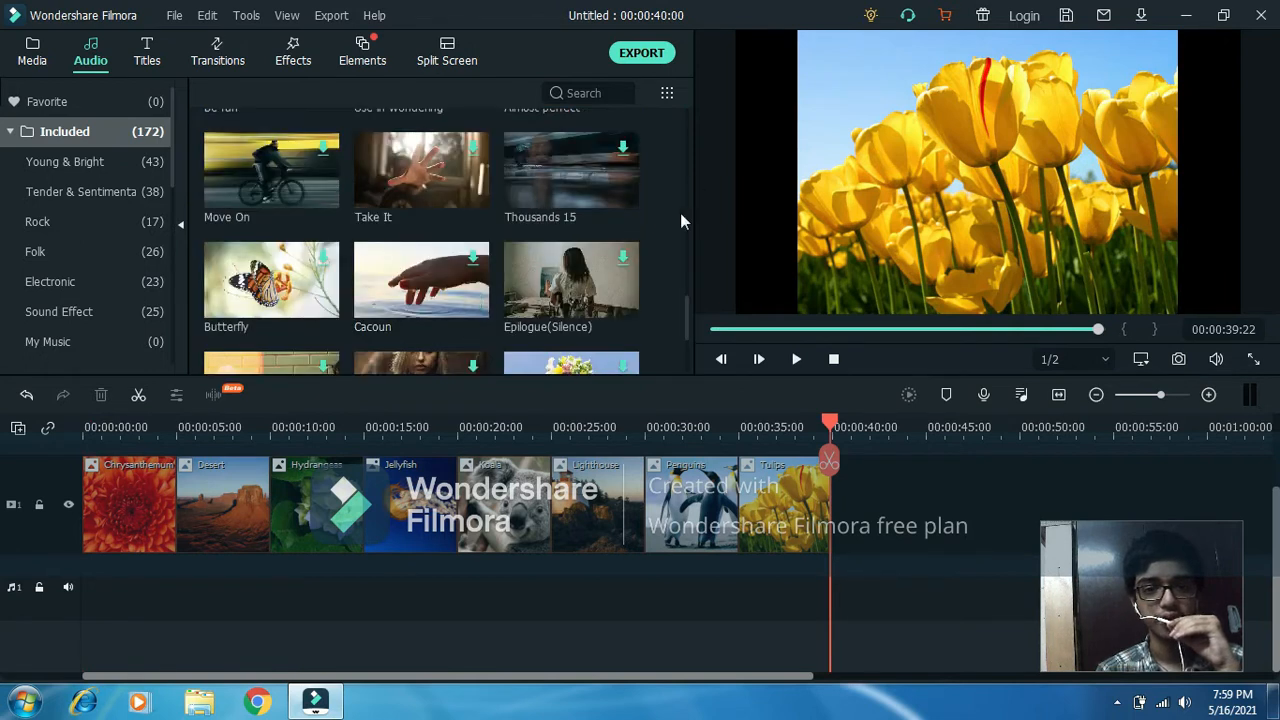
pyautogui.moveTo(687, 293); pyautogui.dragTo(684, 214)
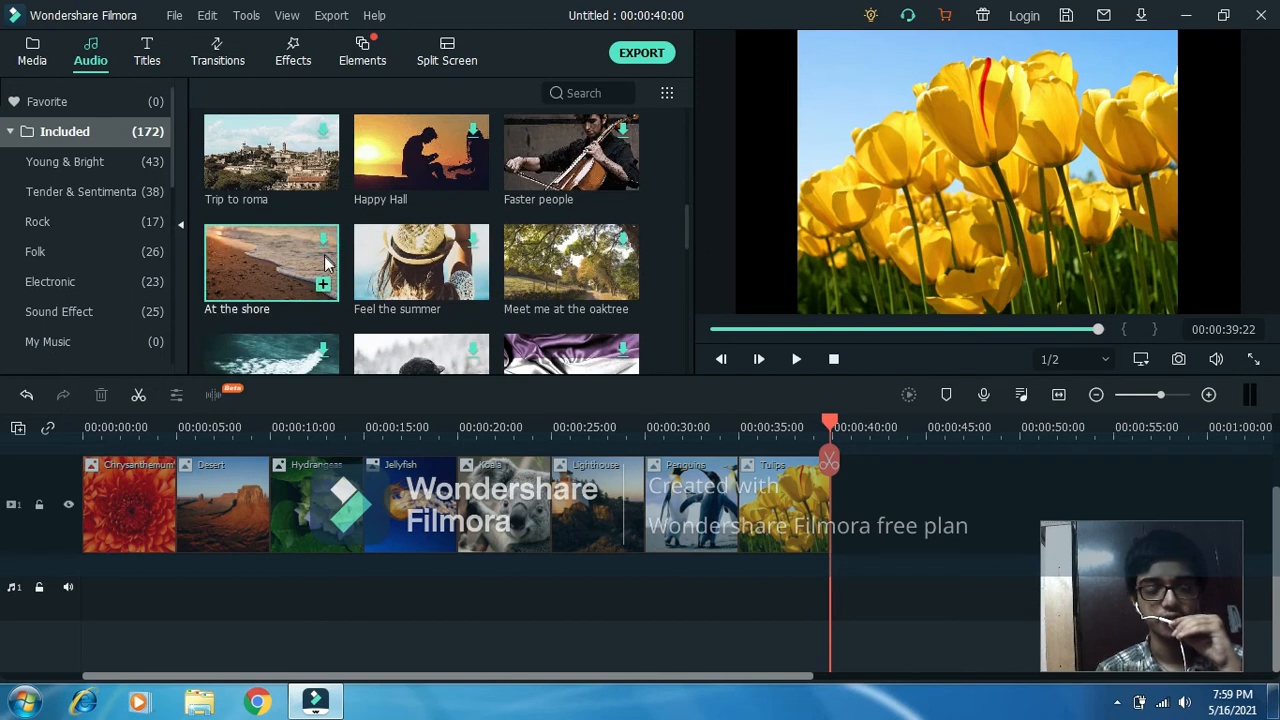
pyautogui.click(323, 286)
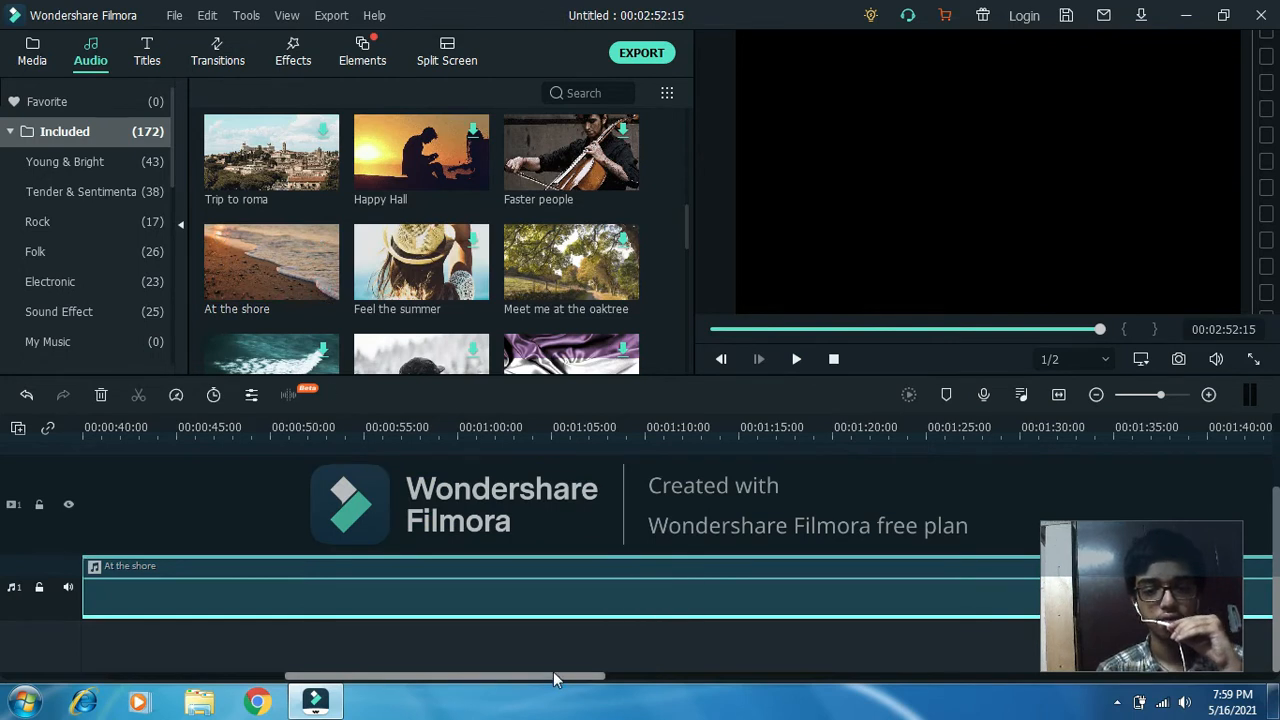
# Trim the end of the At the shore clip to about 00:00:41:02 and shift the clip earlier to overlap the Tulips picture.
pyautogui.moveTo(547, 675); pyautogui.dragTo(553, 675)
pyautogui.moveTo(674, 645); pyautogui.dragTo(1013, 663)
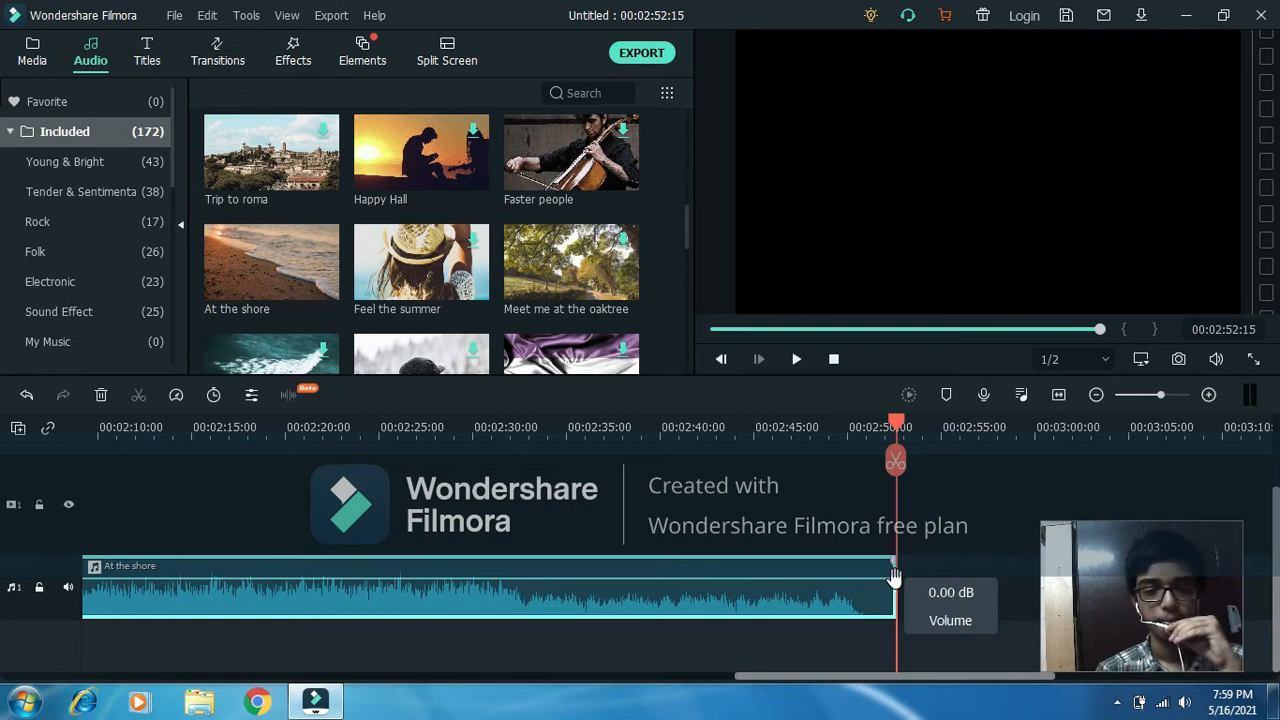
pyautogui.moveTo(897, 580); pyautogui.dragTo(405, 566)
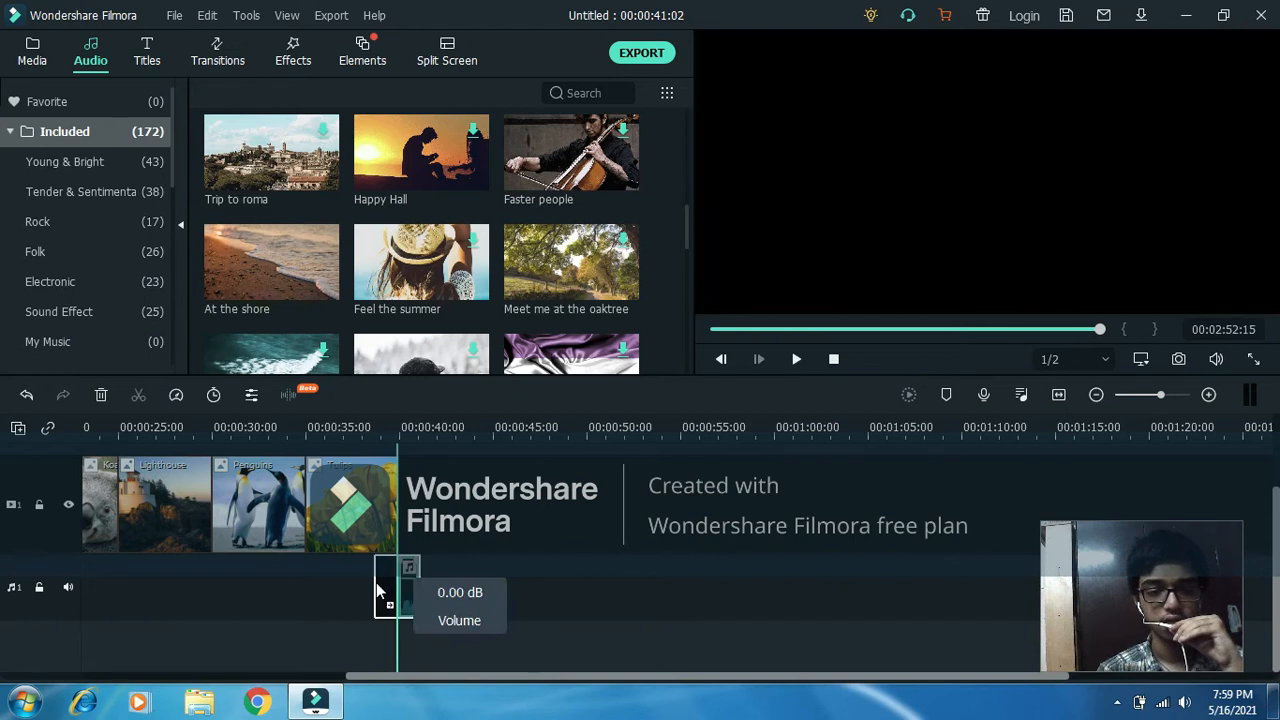
pyautogui.moveTo(378, 586)
pyautogui.mouseDown()
pyautogui.moveTo(263, 583)
pyautogui.moveTo(377, 580)
pyautogui.mouseUp()
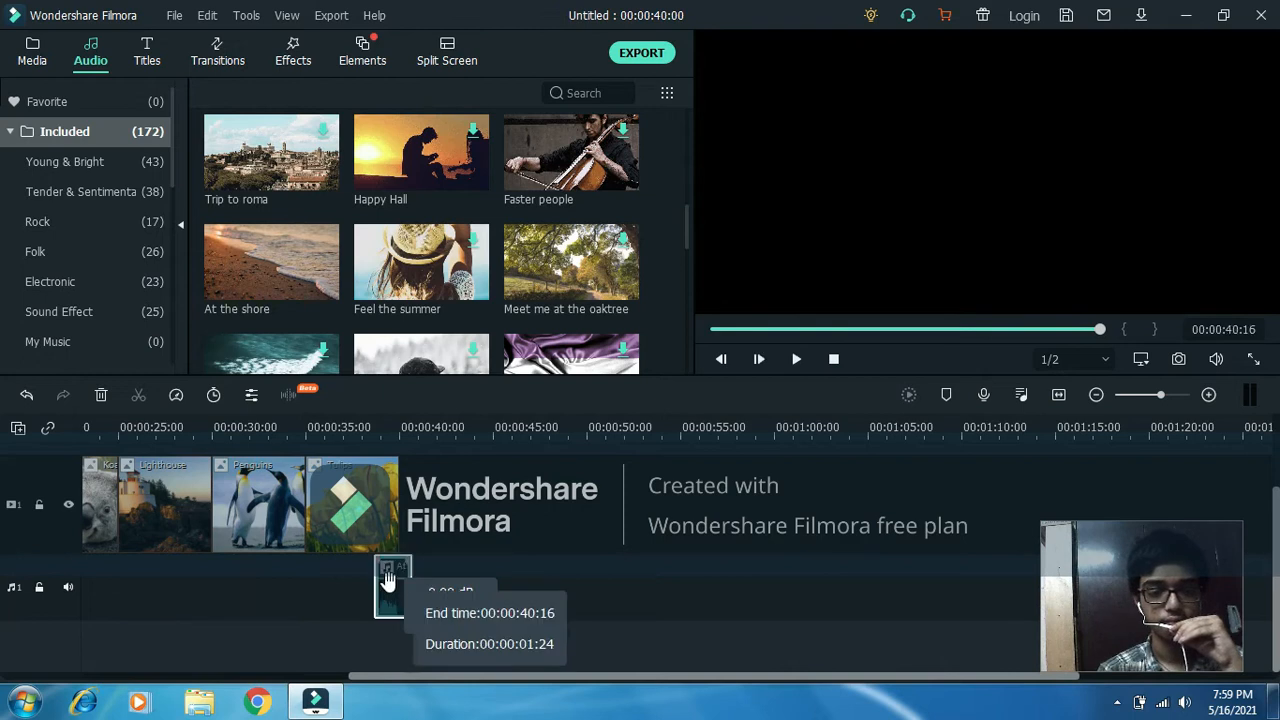
pyautogui.moveTo(375, 583); pyautogui.dragTo(275, 592)
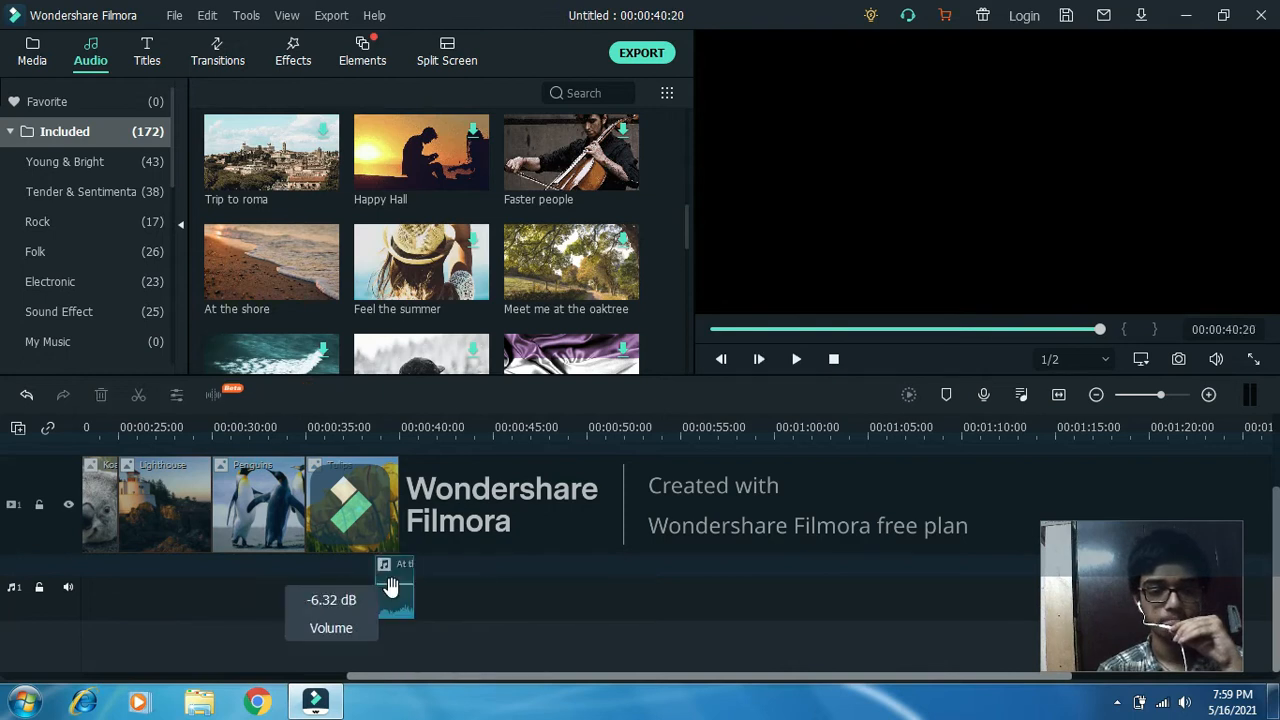
pyautogui.moveTo(411, 583); pyautogui.dragTo(427, 583)
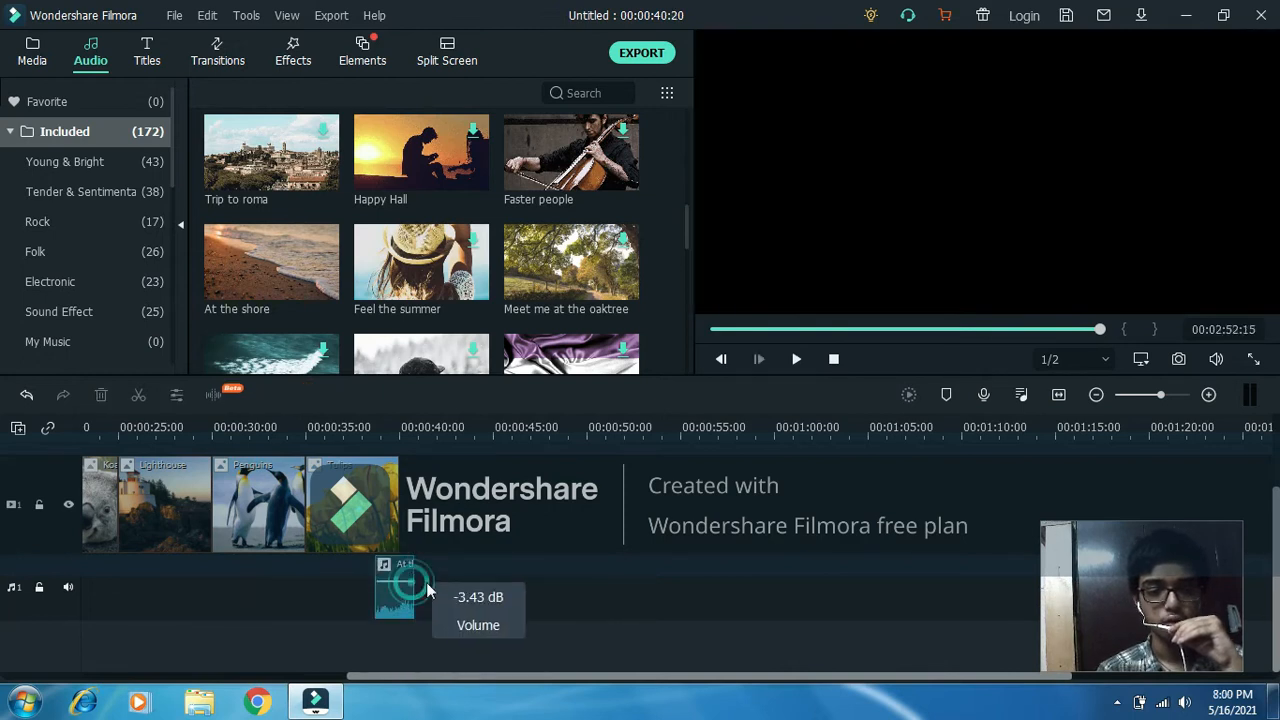
# Extend the end of the At the shore clip to about 00:01:17:10 and lower the clip's volume.
pyautogui.click(413, 574)
pyautogui.moveTo(473, 577); pyautogui.dragTo(1100, 508)
pyautogui.moveTo(805, 586); pyautogui.dragTo(374, 591)
pyautogui.moveTo(450, 577)
pyautogui.mouseDown()
pyautogui.moveTo(510, 590)
pyautogui.moveTo(446, 598)
pyautogui.mouseUp()
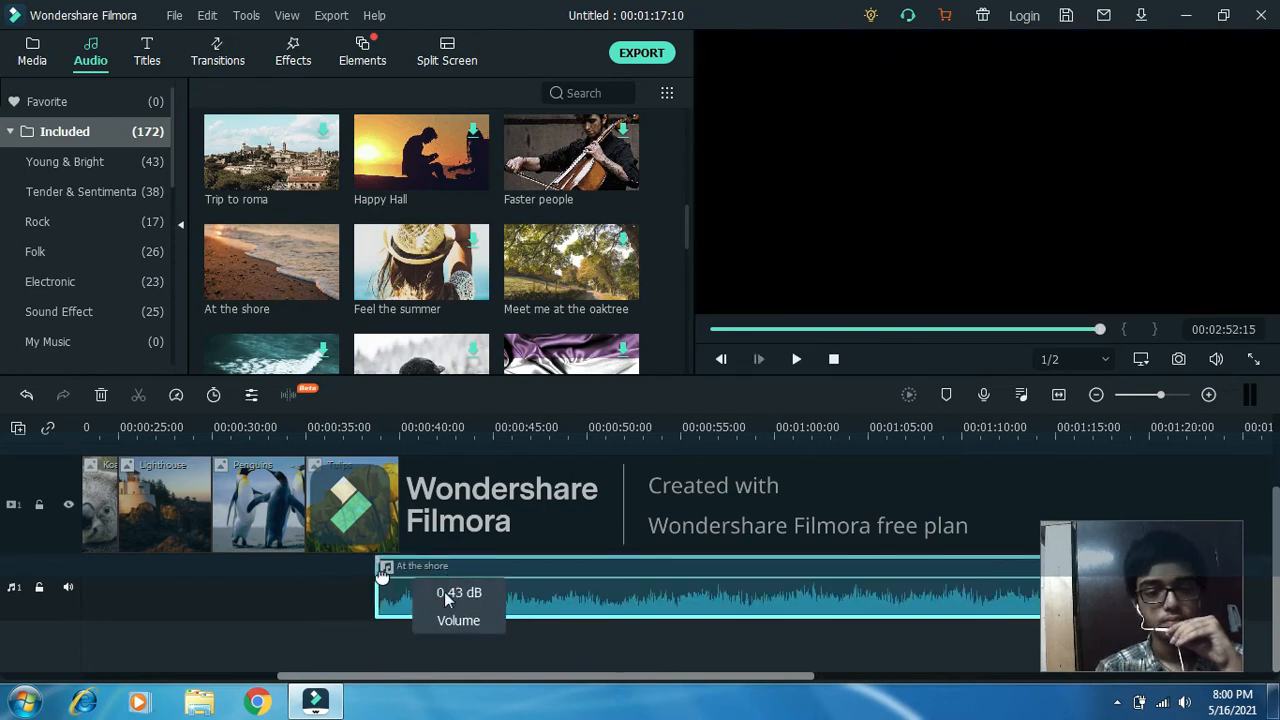
pyautogui.click(488, 636)
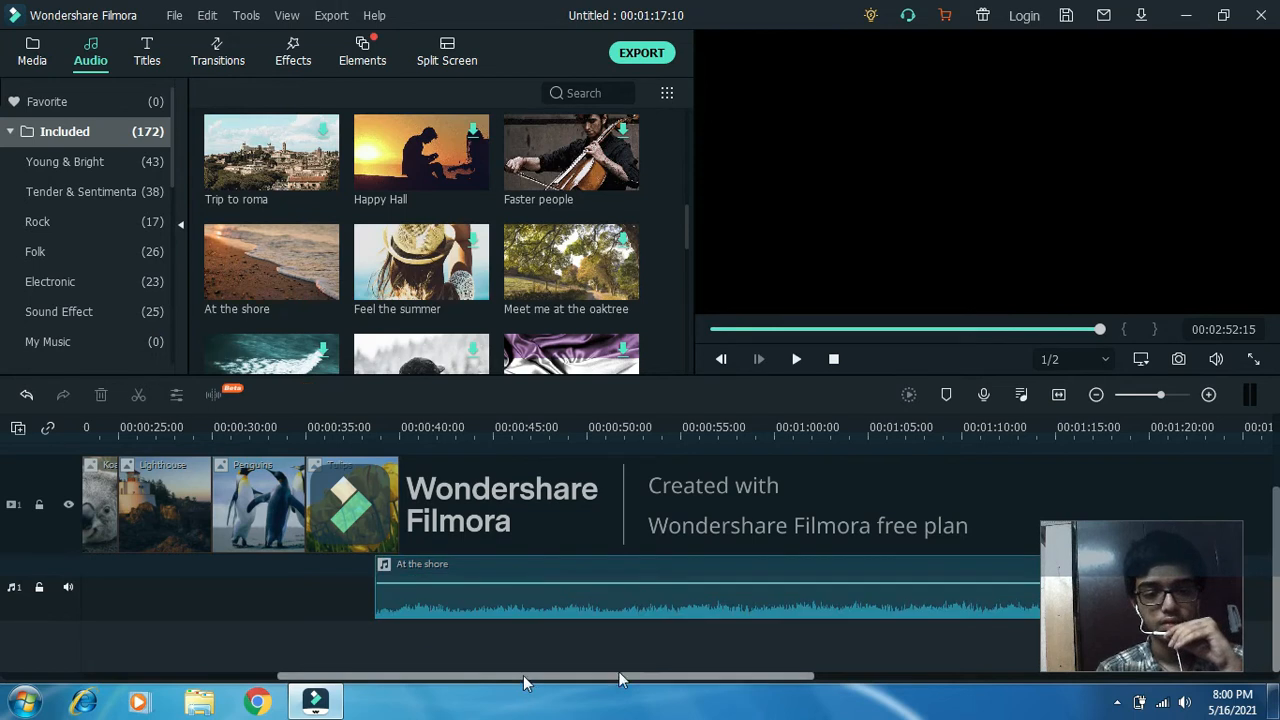
# Align the At the shore clip with the pictures, from the timeline start to 00:00:40:00, and play back the slideshow.
pyautogui.moveTo(697, 562); pyautogui.dragTo(20, 561)
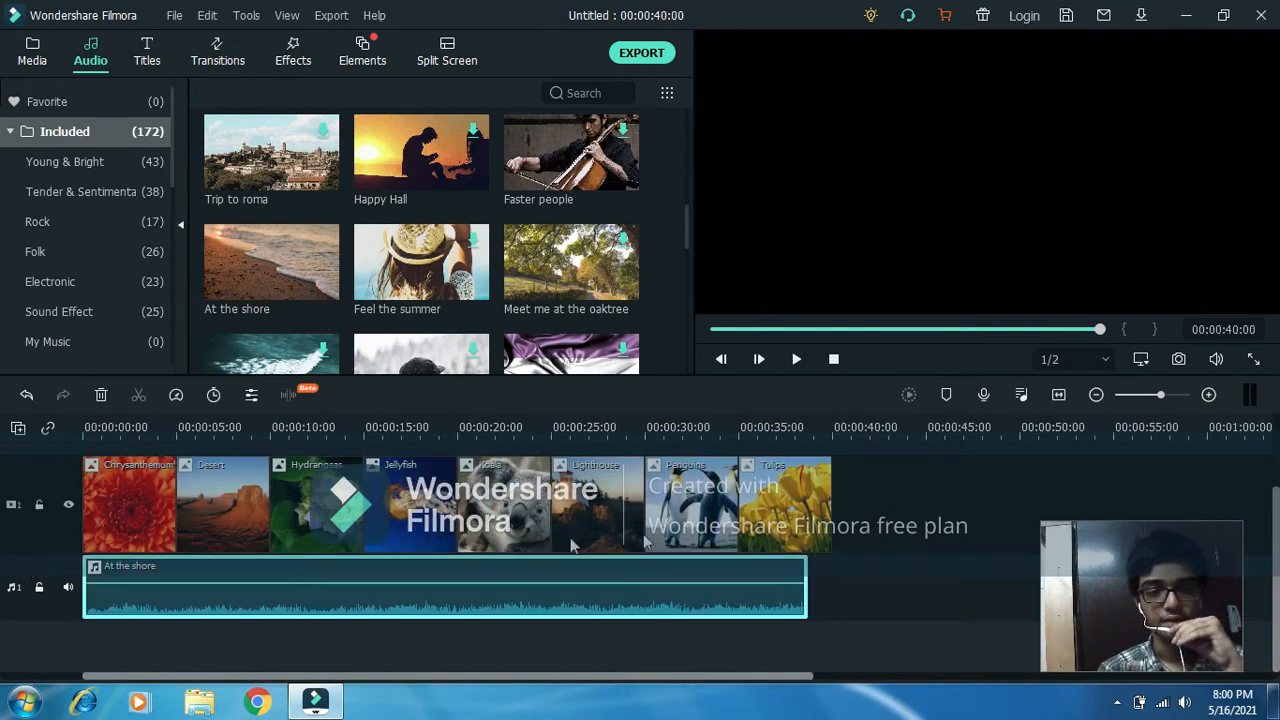
pyautogui.moveTo(808, 580); pyautogui.dragTo(831, 586)
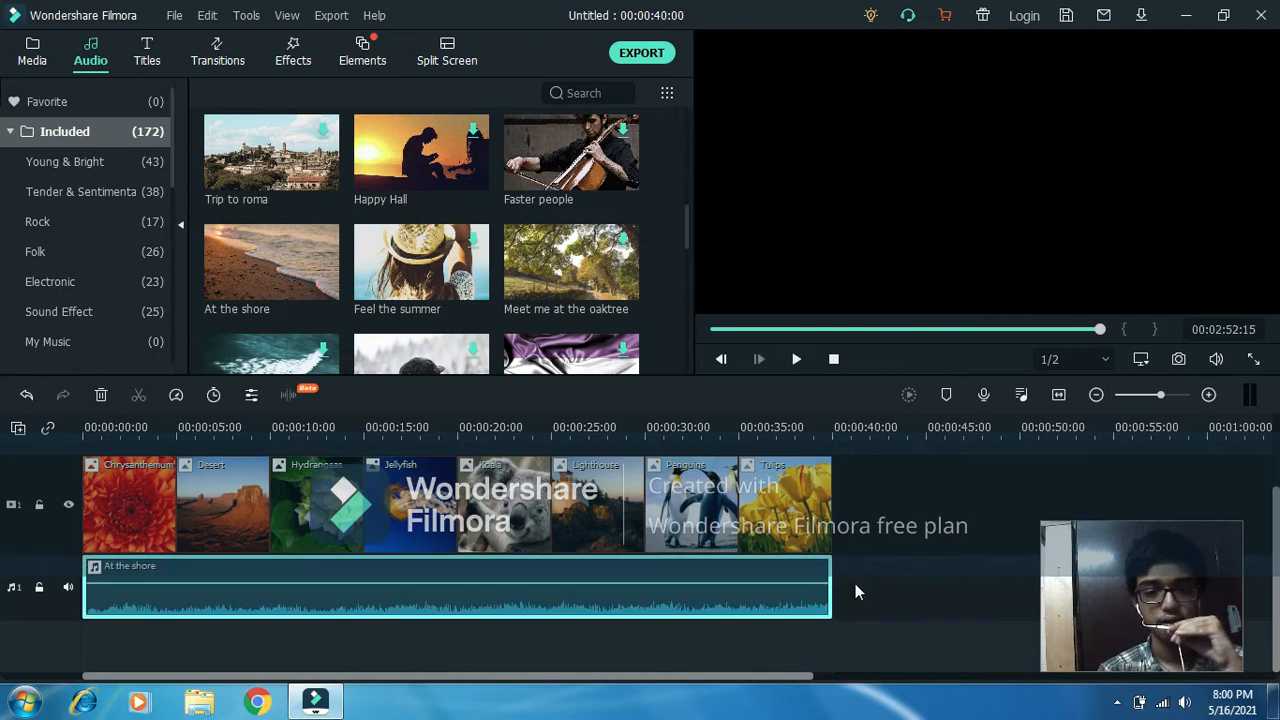
pyautogui.click(857, 577)
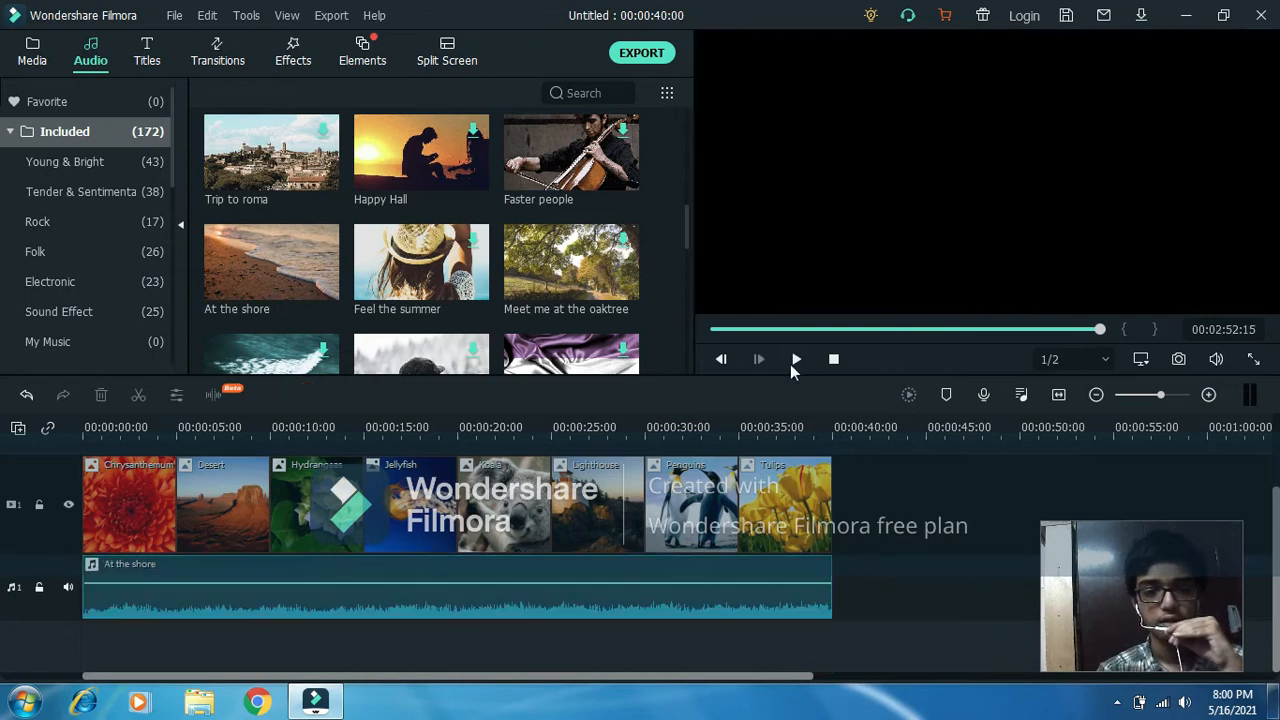
pyautogui.click(795, 359)
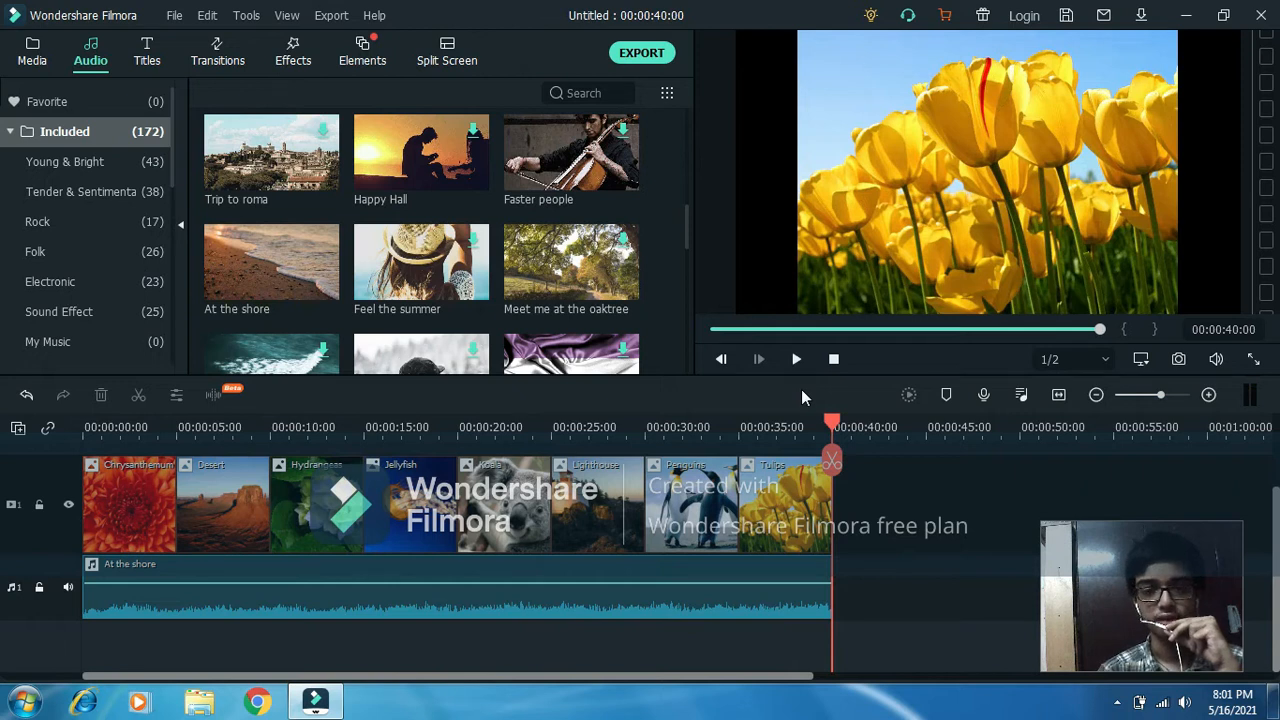
# Add the Basic 6 title and place it on the second video track above the Chrysanthemum picture at the timeline start.
pyautogui.moveTo(684, 224); pyautogui.dragTo(685, 96)
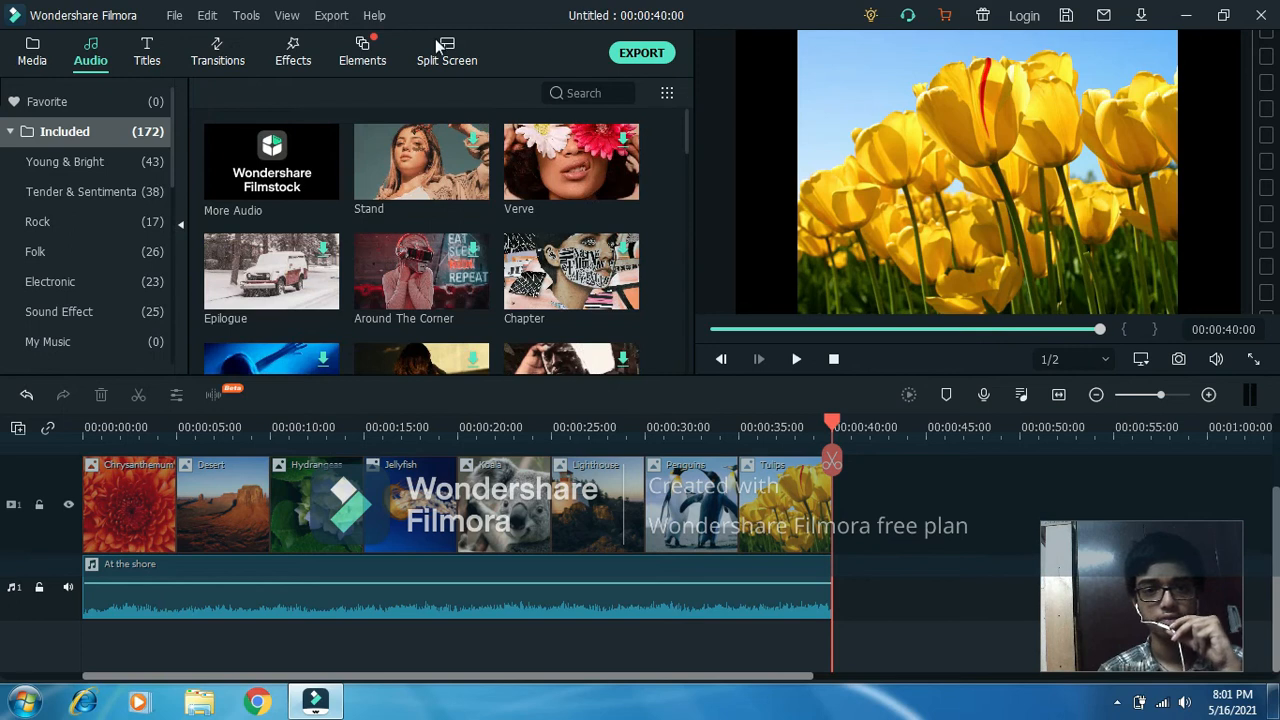
pyautogui.click(150, 60)
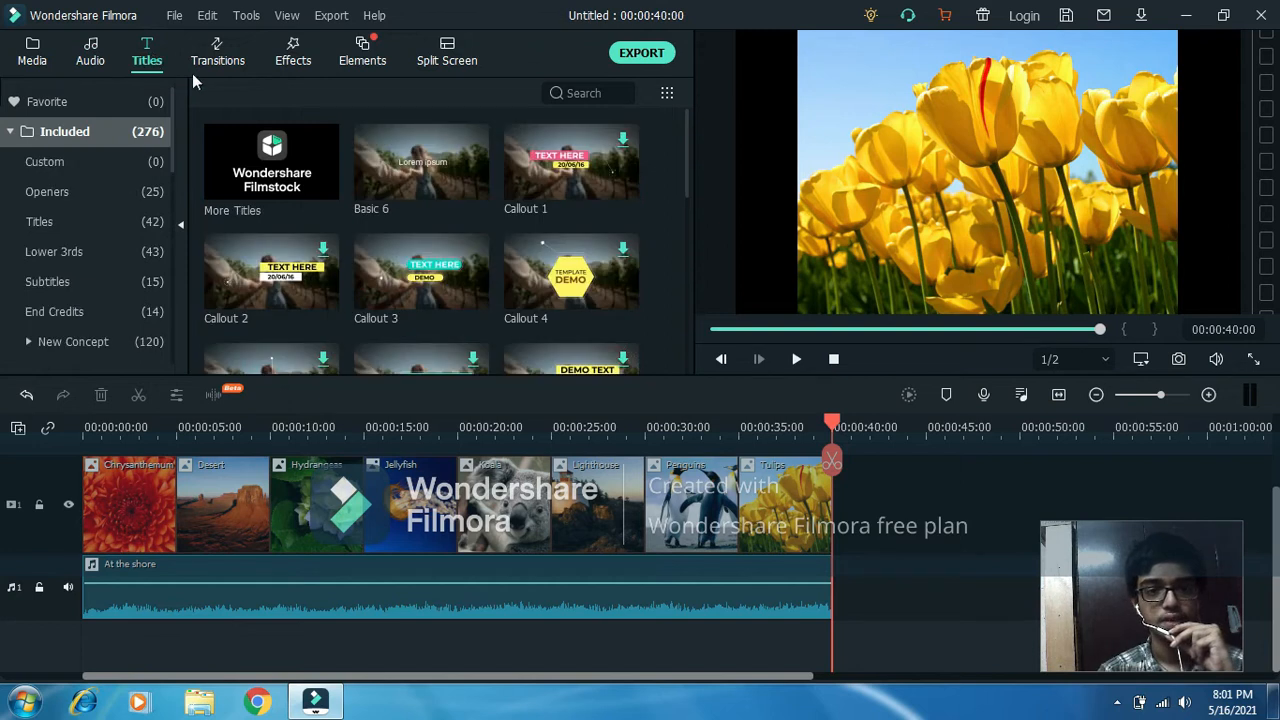
pyautogui.click(475, 188)
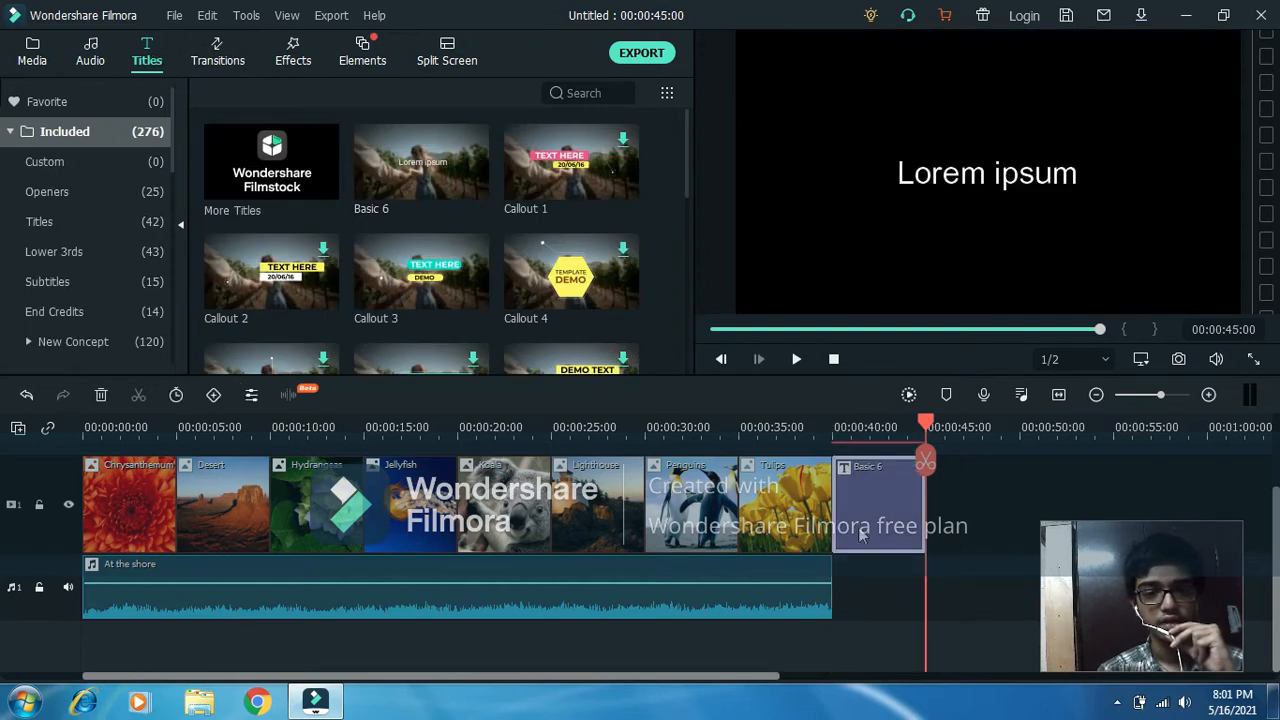
pyautogui.moveTo(867, 545); pyautogui.dragTo(871, 491)
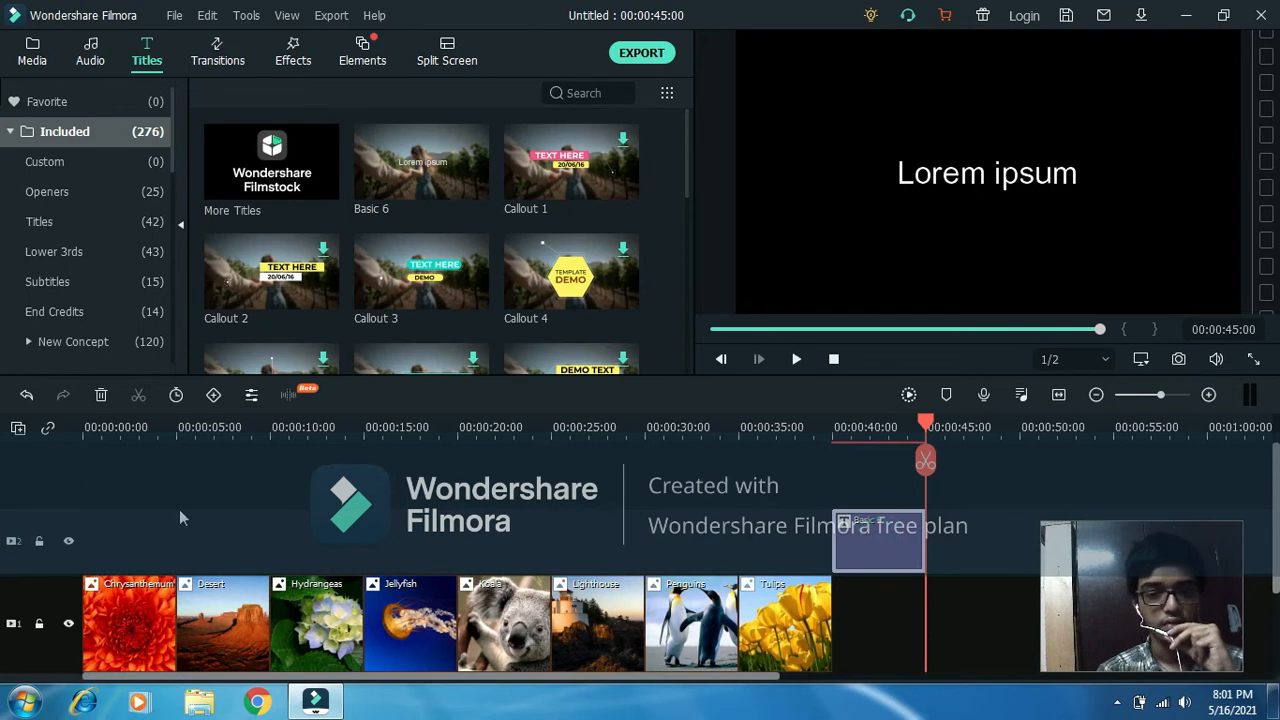
pyautogui.click(745, 538)
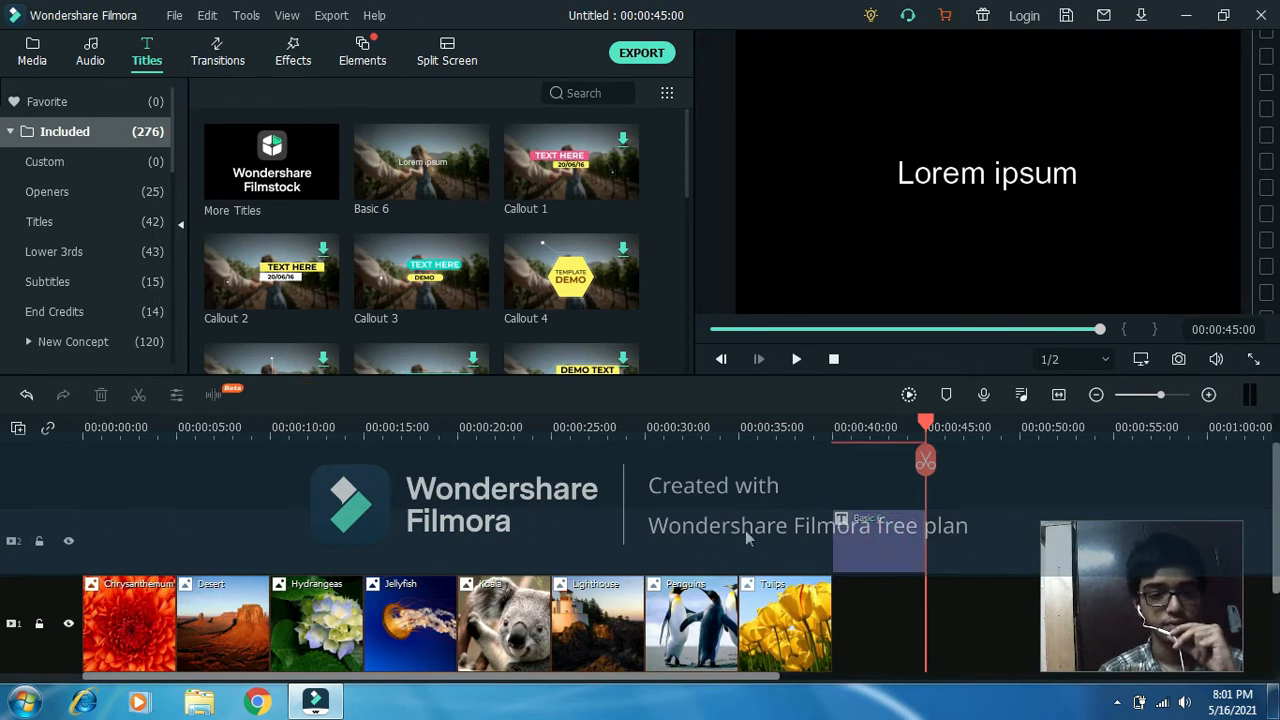
pyautogui.click(870, 536)
pyautogui.moveTo(820, 553); pyautogui.dragTo(140, 542)
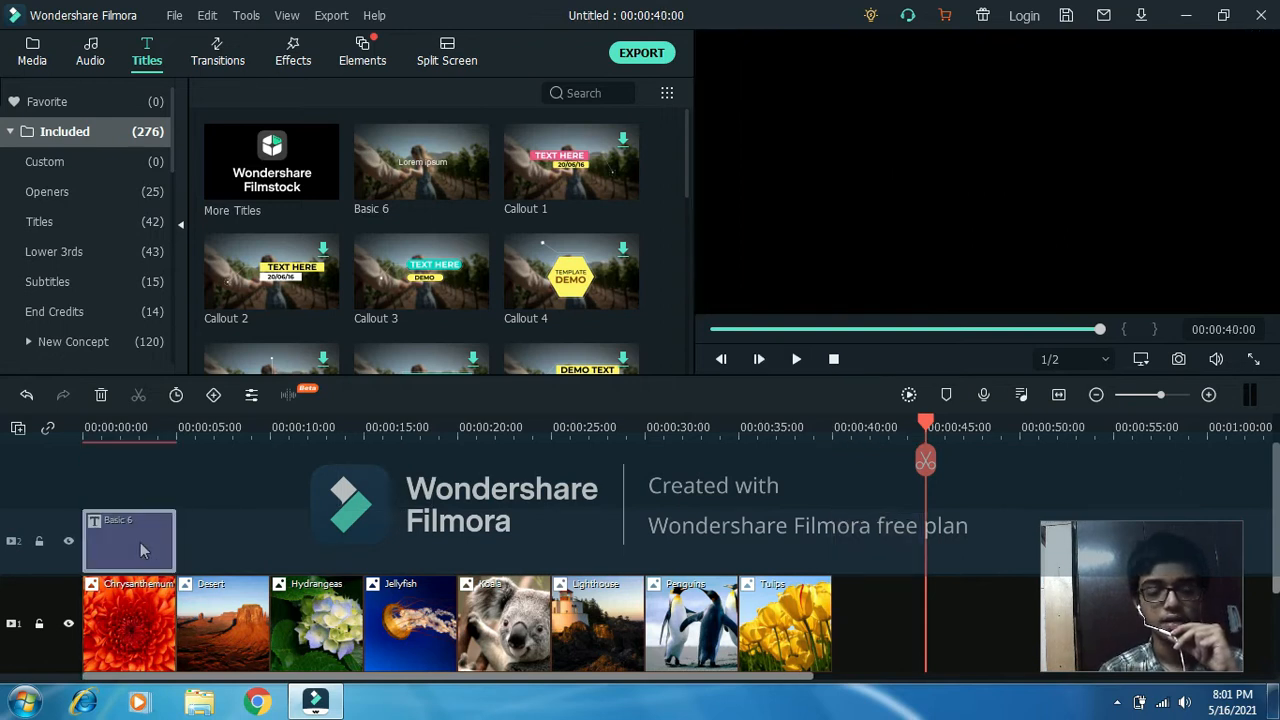
# Change the Basic 6 title's placeholder text to "Test Video Edit" in the advanced text editor and apply it.
pyautogui.rightClick(142, 549)
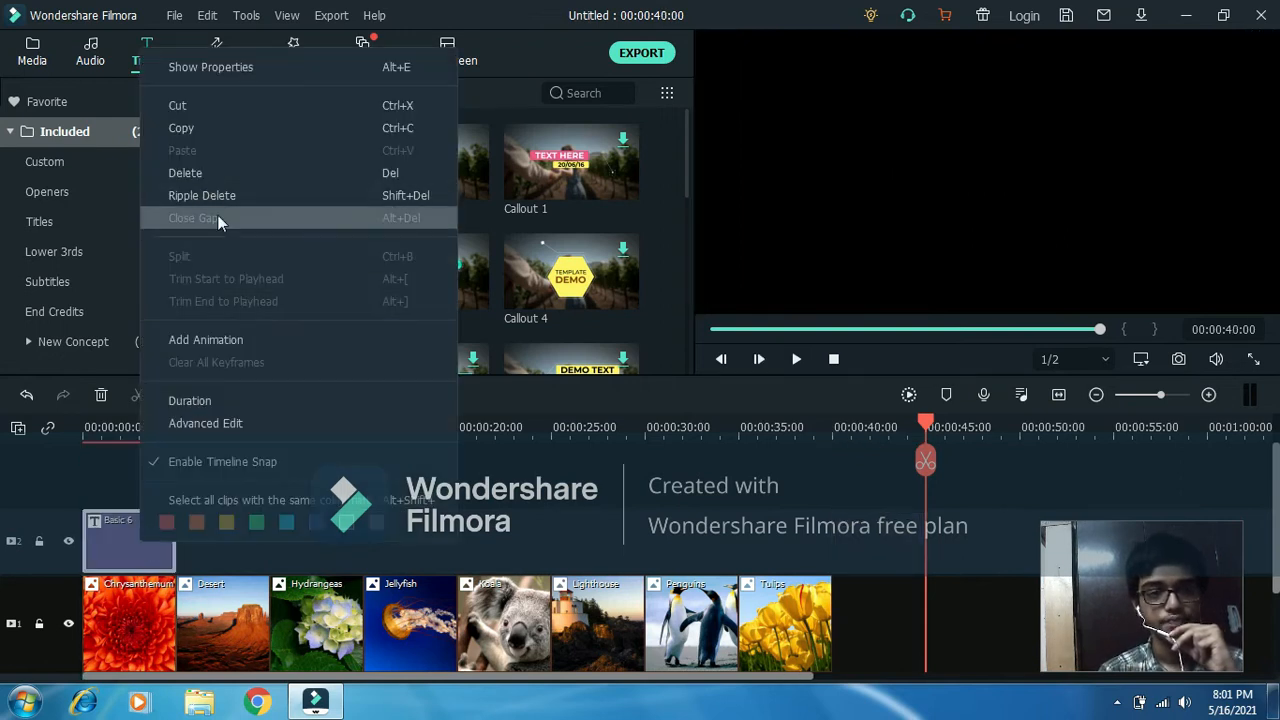
pyautogui.click(219, 422)
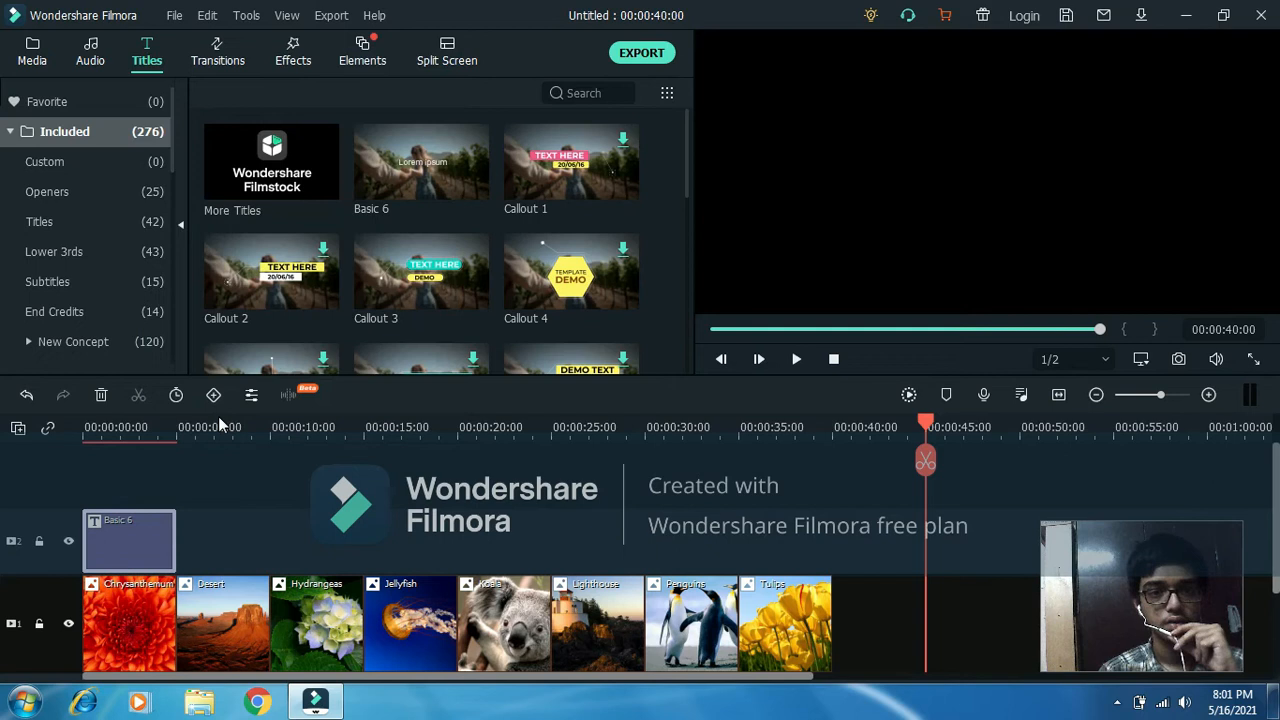
pyautogui.doubleClick(112, 553)
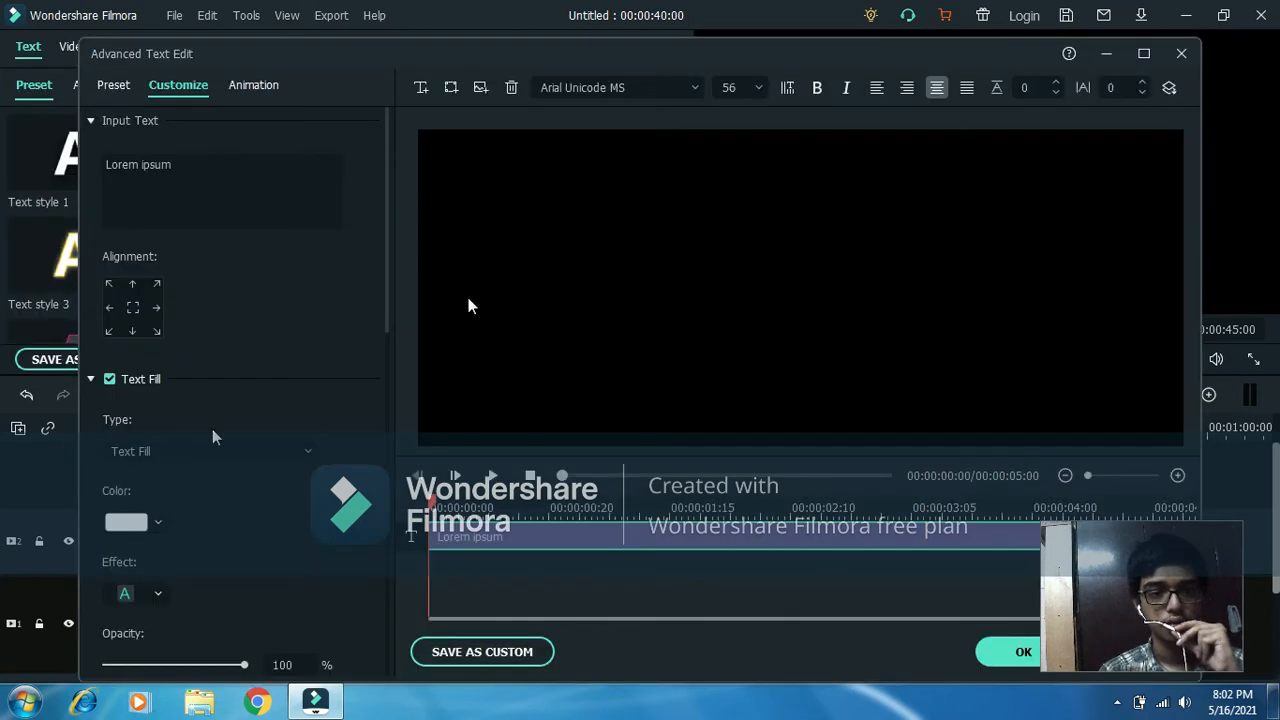
pyautogui.click(471, 557)
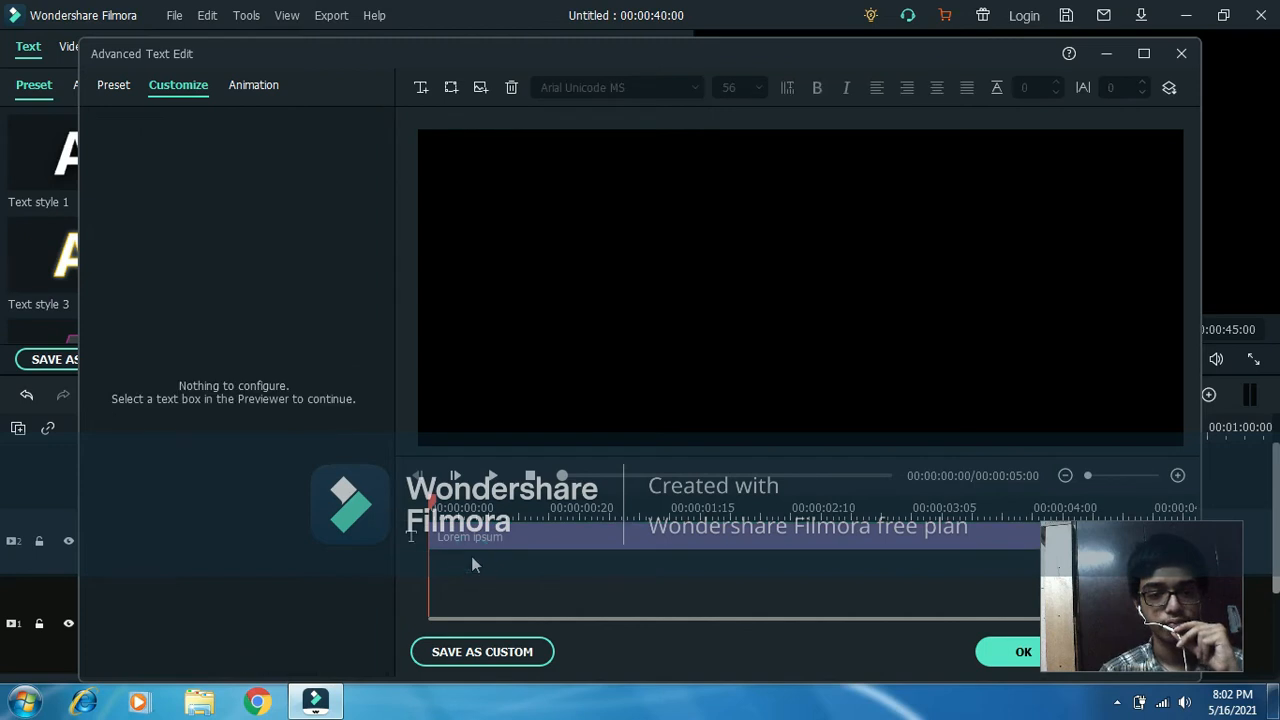
pyautogui.click(503, 542)
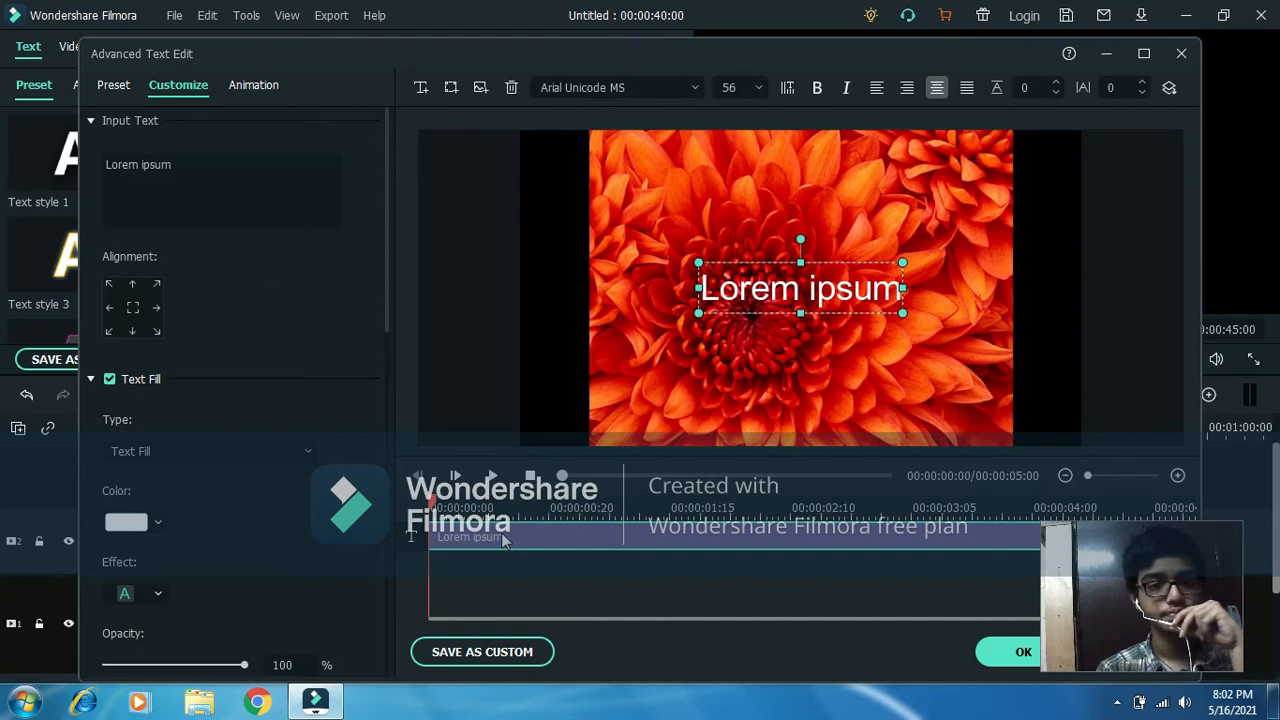
pyautogui.click(190, 166)
pyautogui.press('BackSpace')
pyautogui.press('BackSpace')
pyautogui.press('BackSpace')
pyautogui.press('BackSpace')
pyautogui.press('BackSpace')
pyautogui.press('BackSpace')
pyautogui.press('BackSpace')
pyautogui.press('BackSpace')
pyautogui.press('BackSpace')
pyautogui.press('BackSpace')
pyautogui.press('BackSpace')
pyautogui.write('Te')
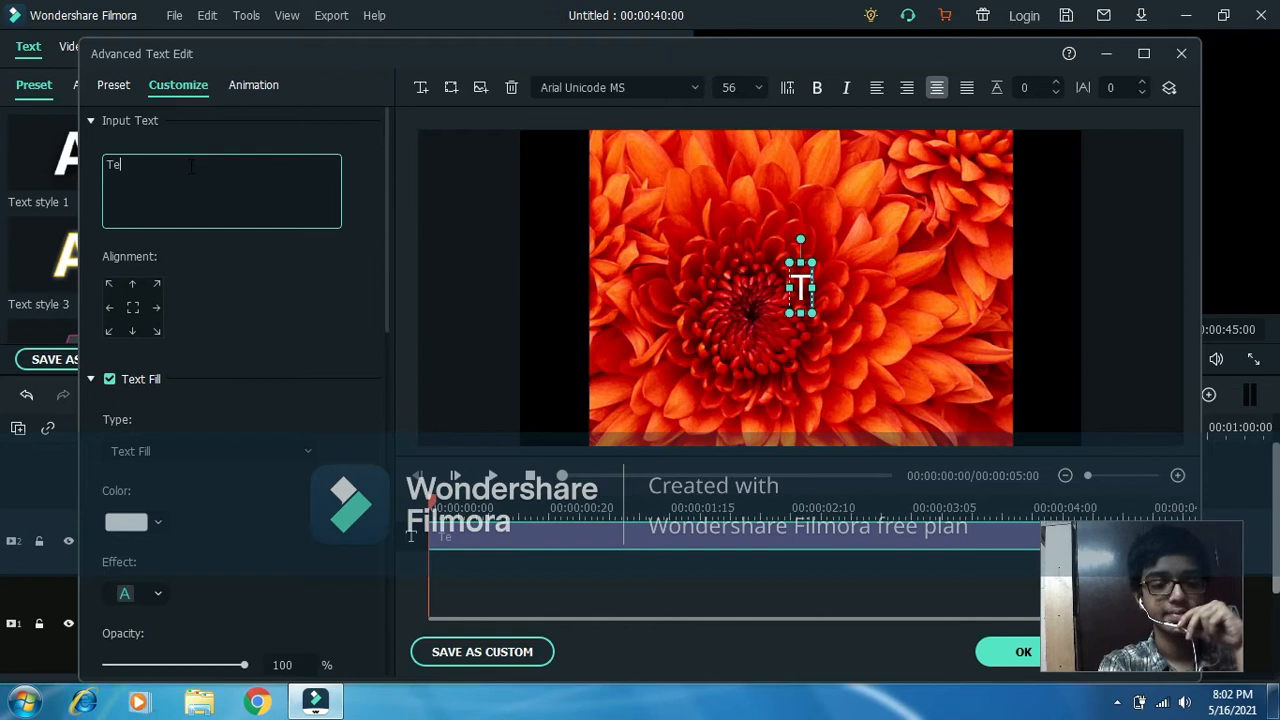
pyautogui.write('st')
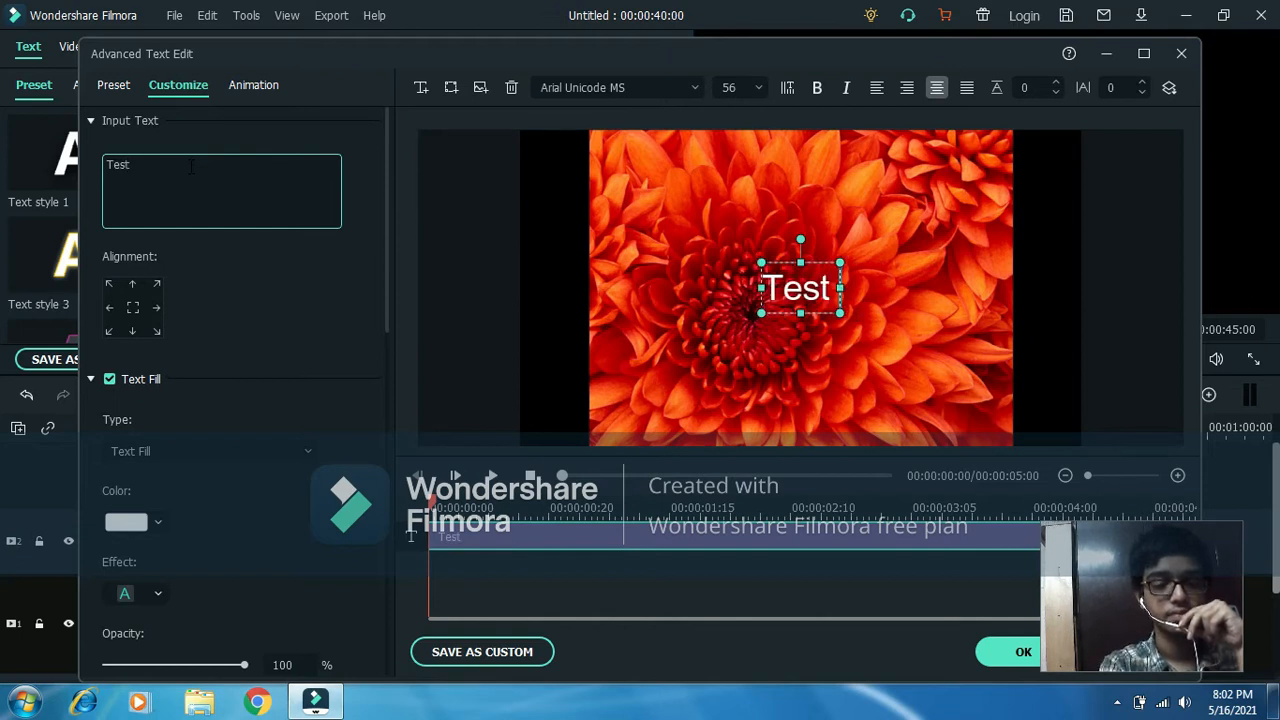
pyautogui.write(' V')
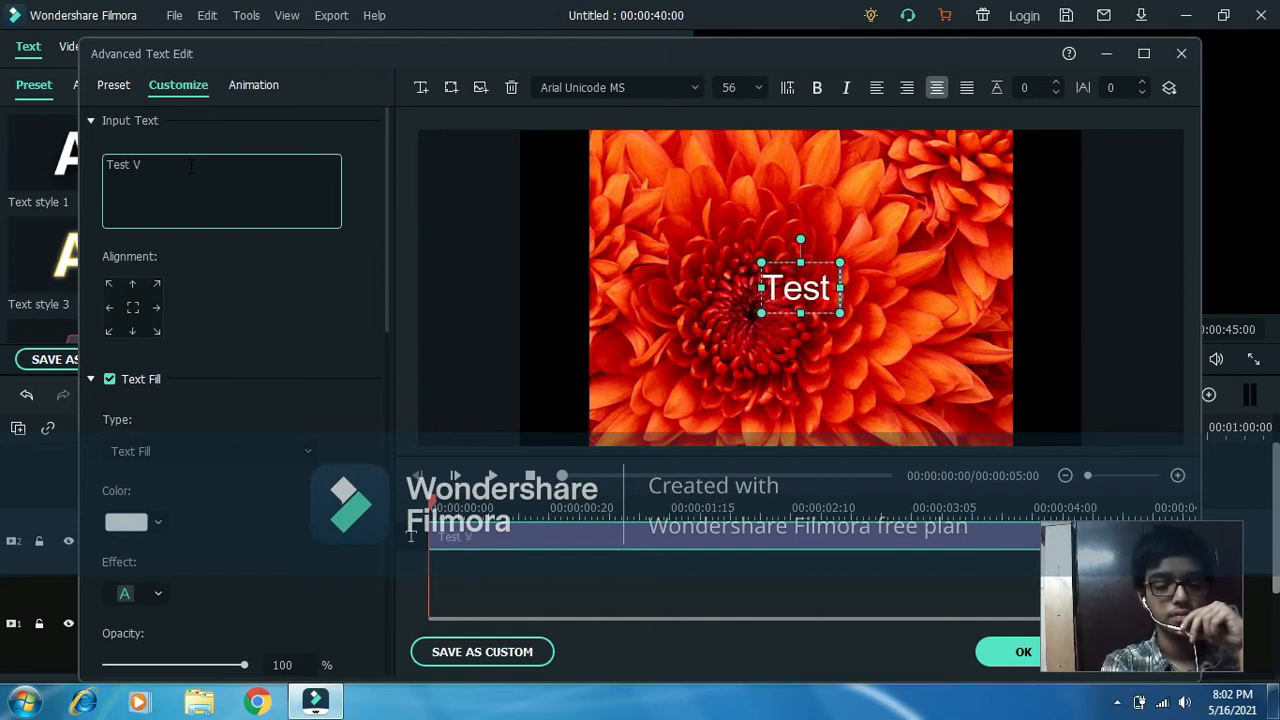
pyautogui.write('ideo ')
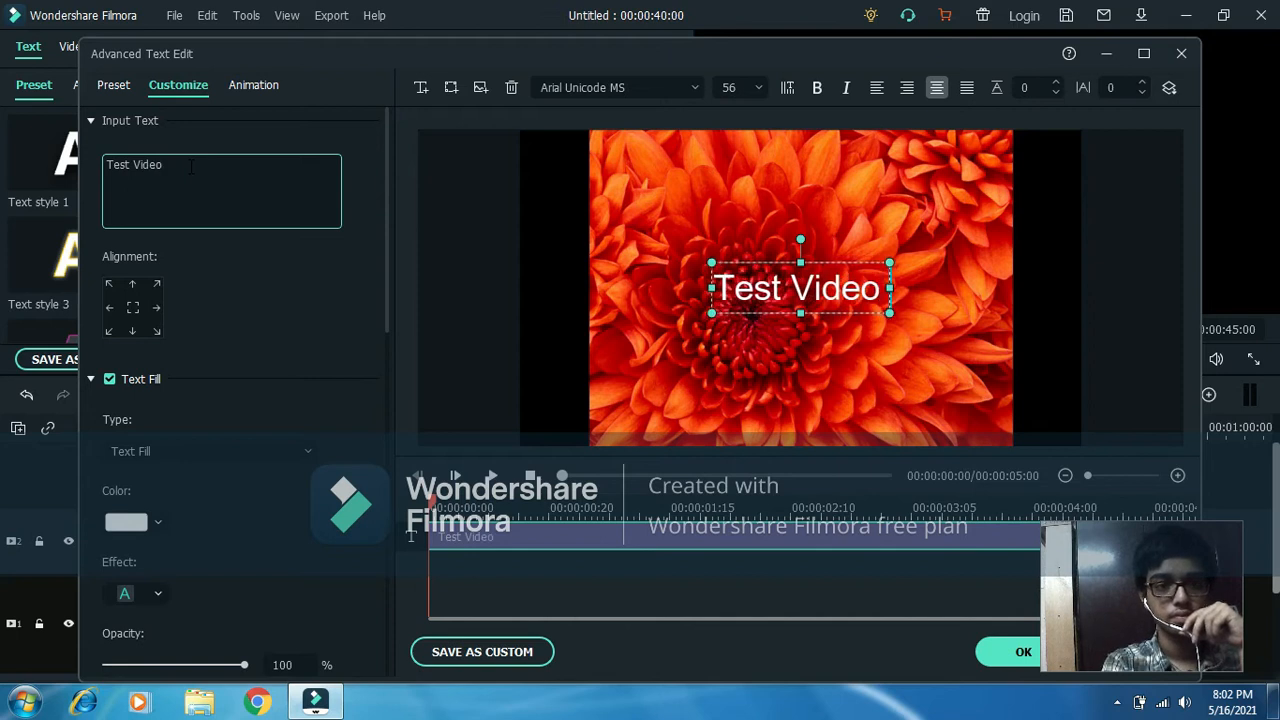
pyautogui.write('Edit')
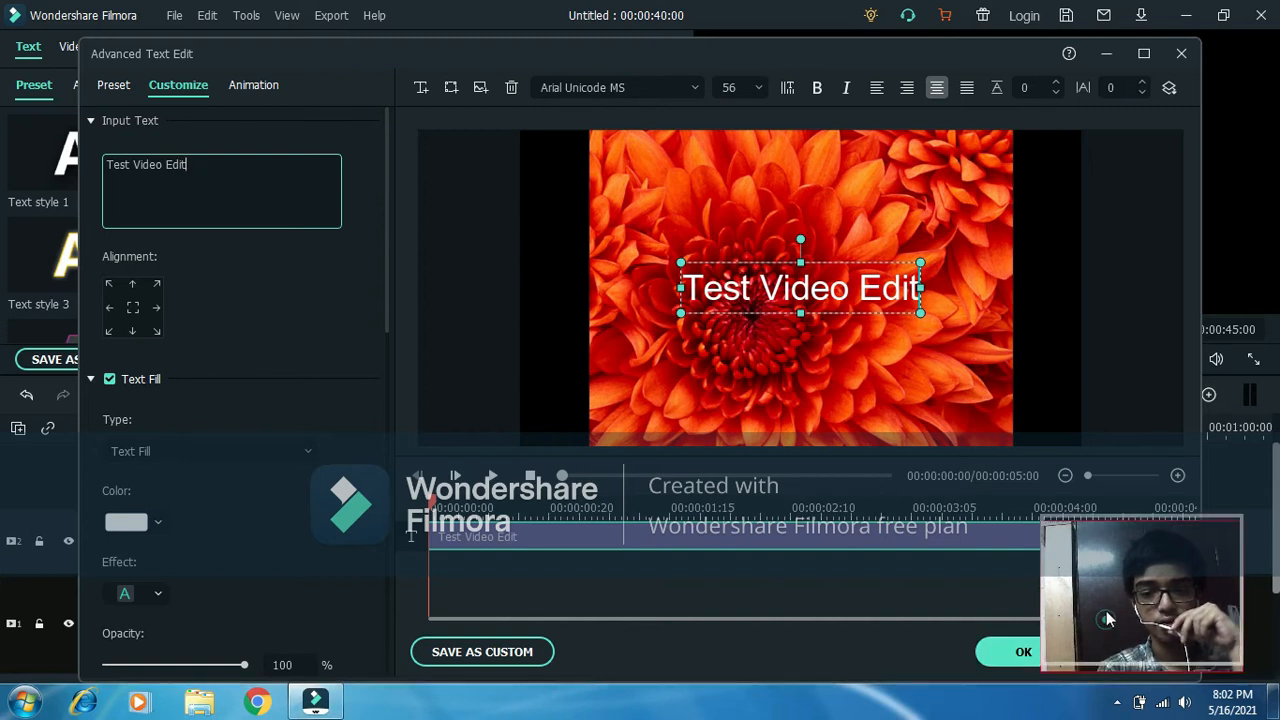
pyautogui.click(1024, 652)
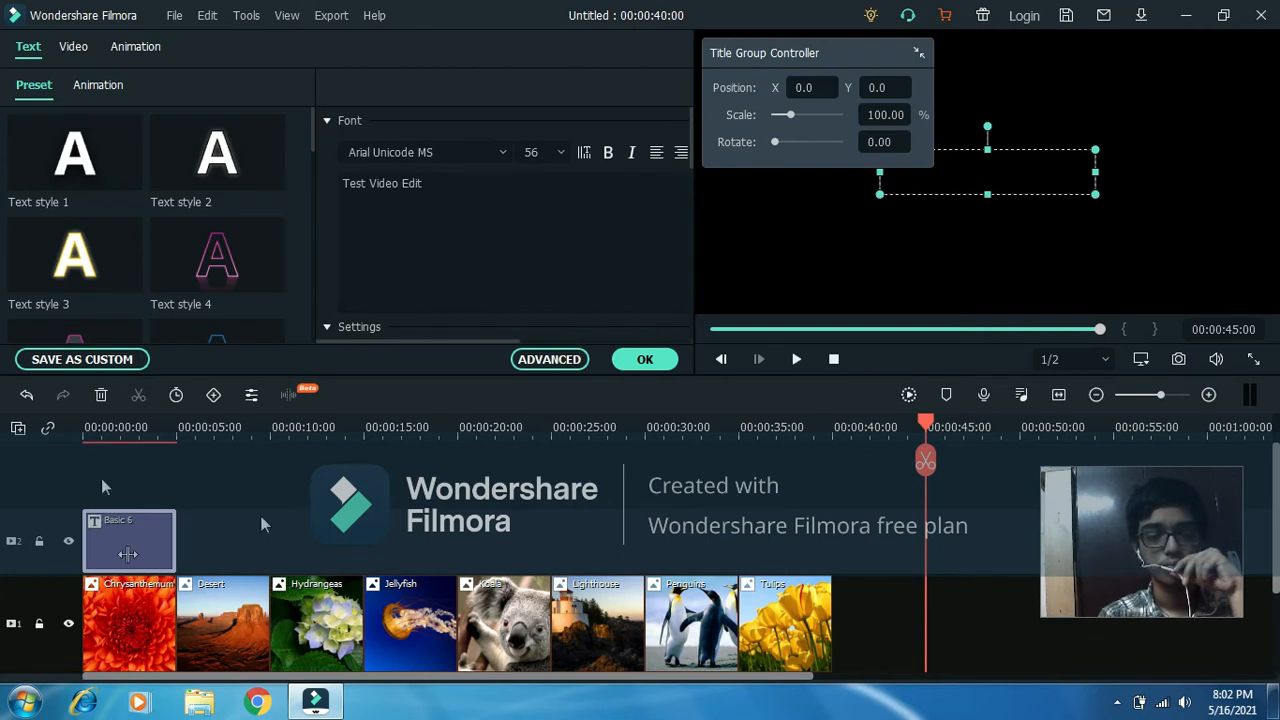
pyautogui.click(640, 360)
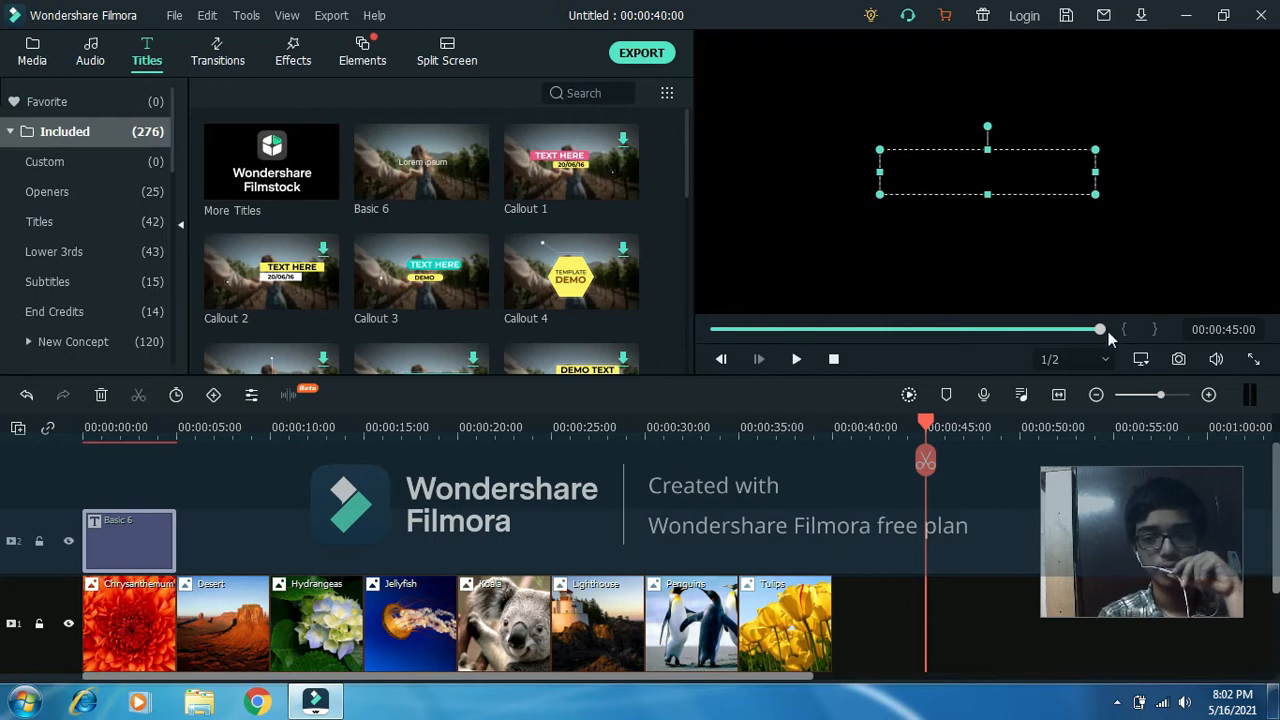
# Play back the opening title from the start of the timeline for about two seconds.
pyautogui.moveTo(1101, 329); pyautogui.dragTo(708, 329)
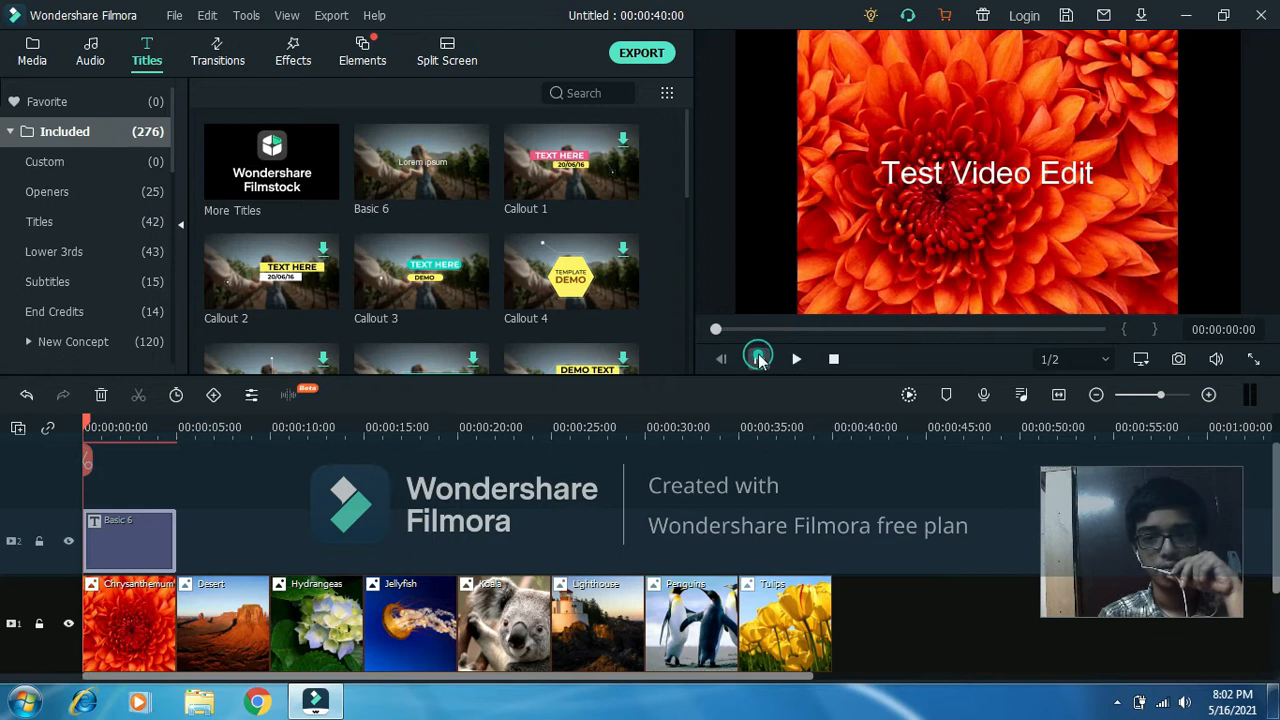
pyautogui.click(759, 359)
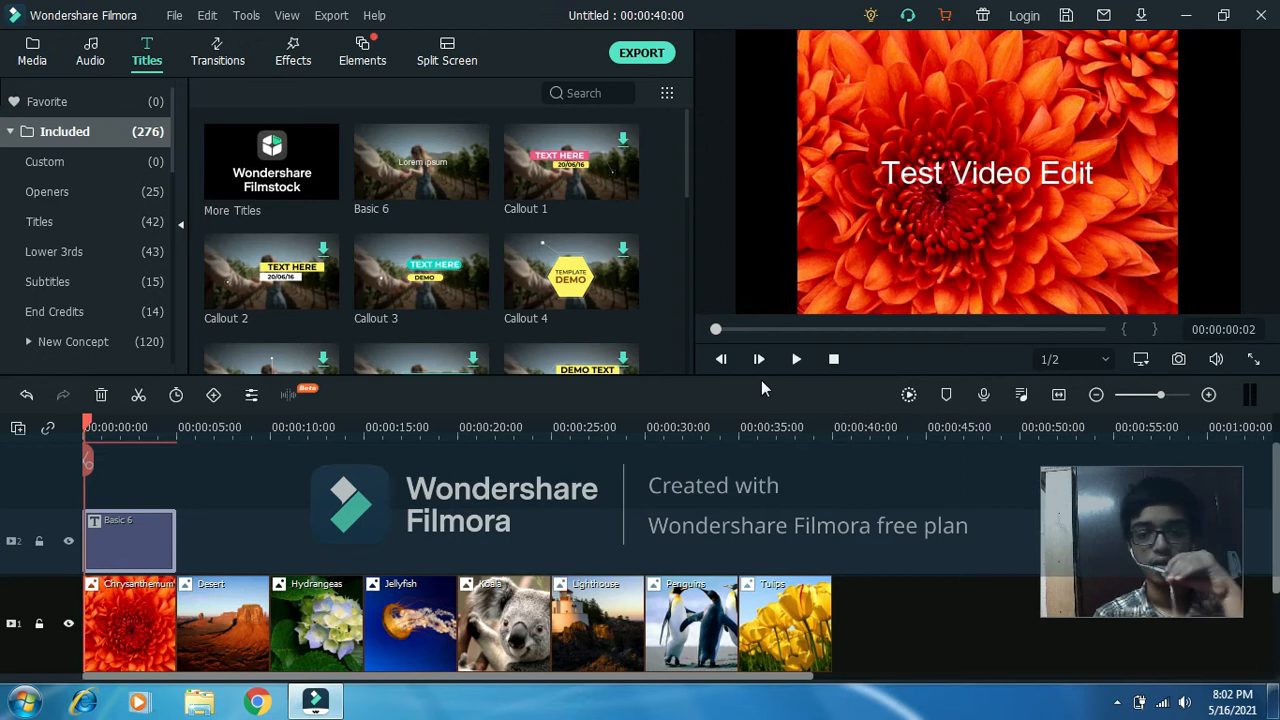
pyautogui.click(795, 361)
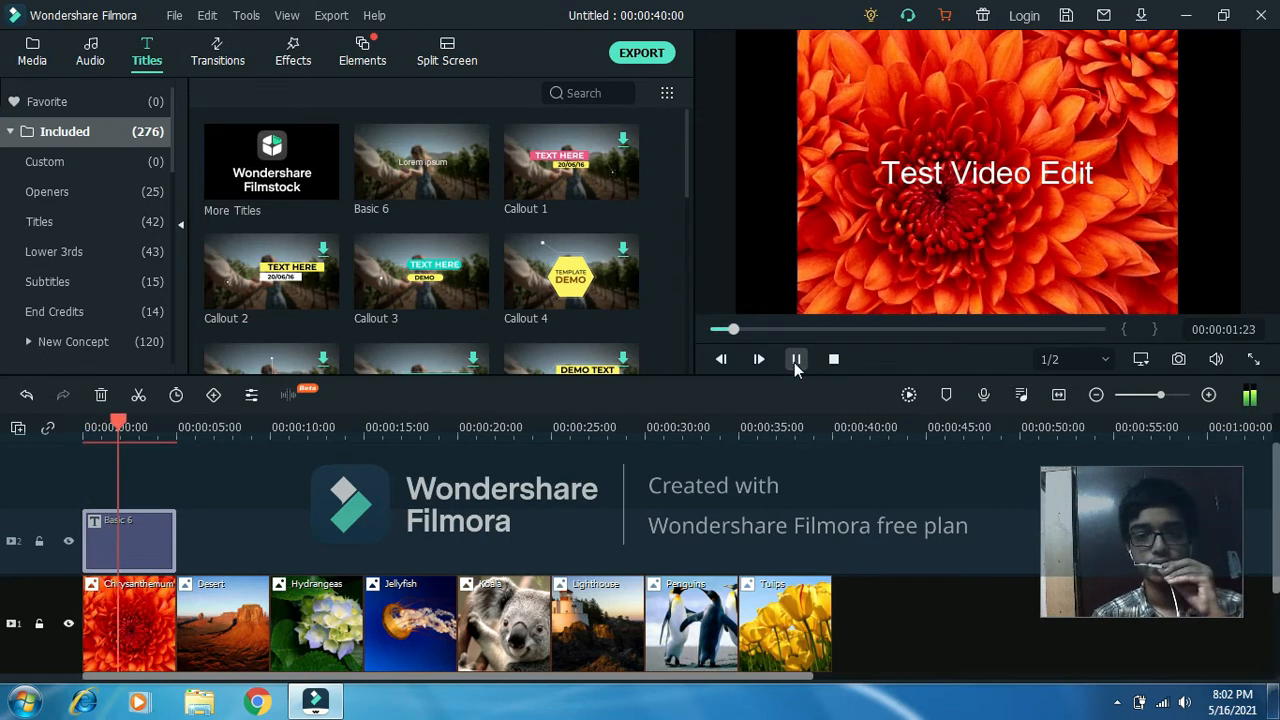
pyautogui.press('space')
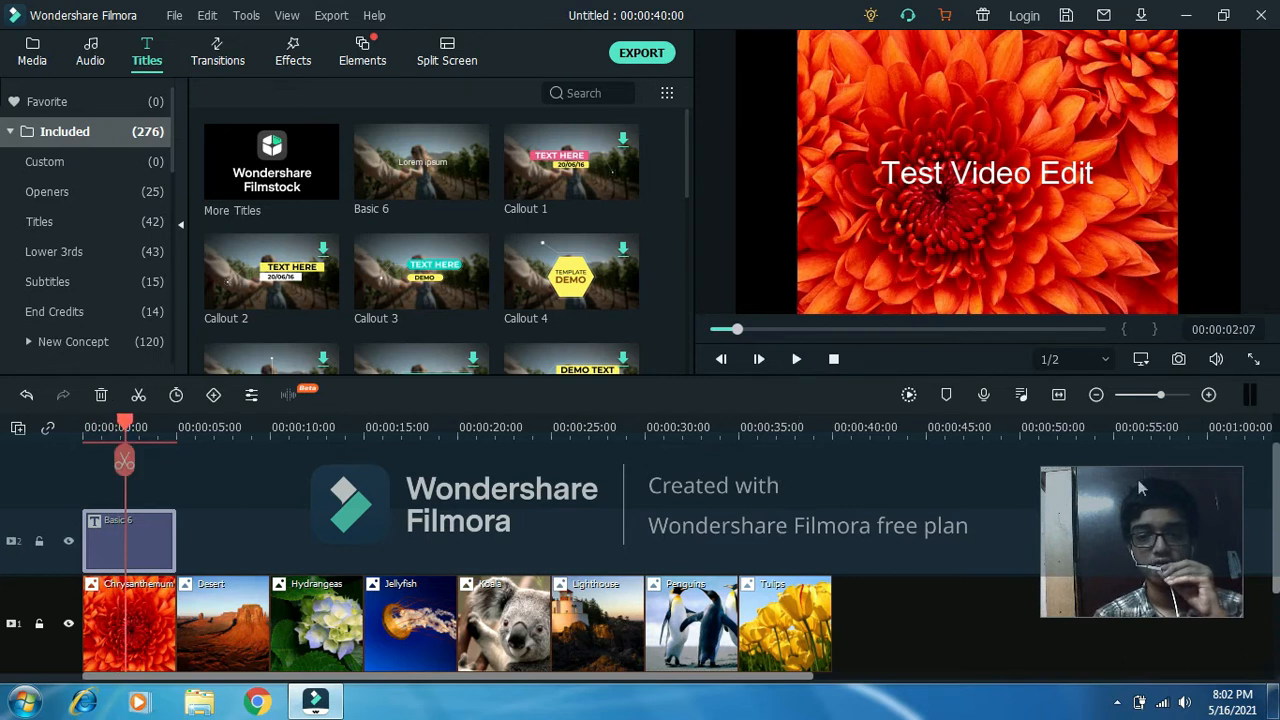
# Apply the Dissolve transition to both ends of the Chrysanthemum picture.
pyautogui.scroll(-2, 1254, 467)
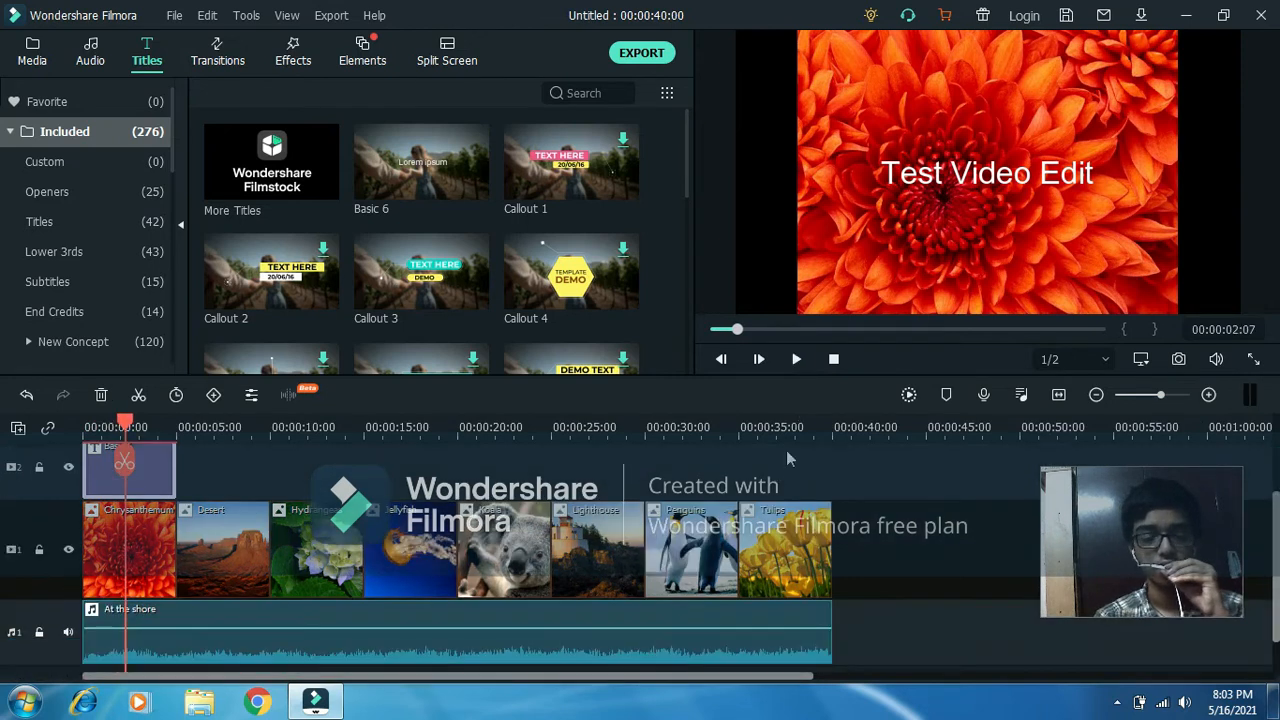
pyautogui.click(148, 538)
pyautogui.rightClick(147, 539)
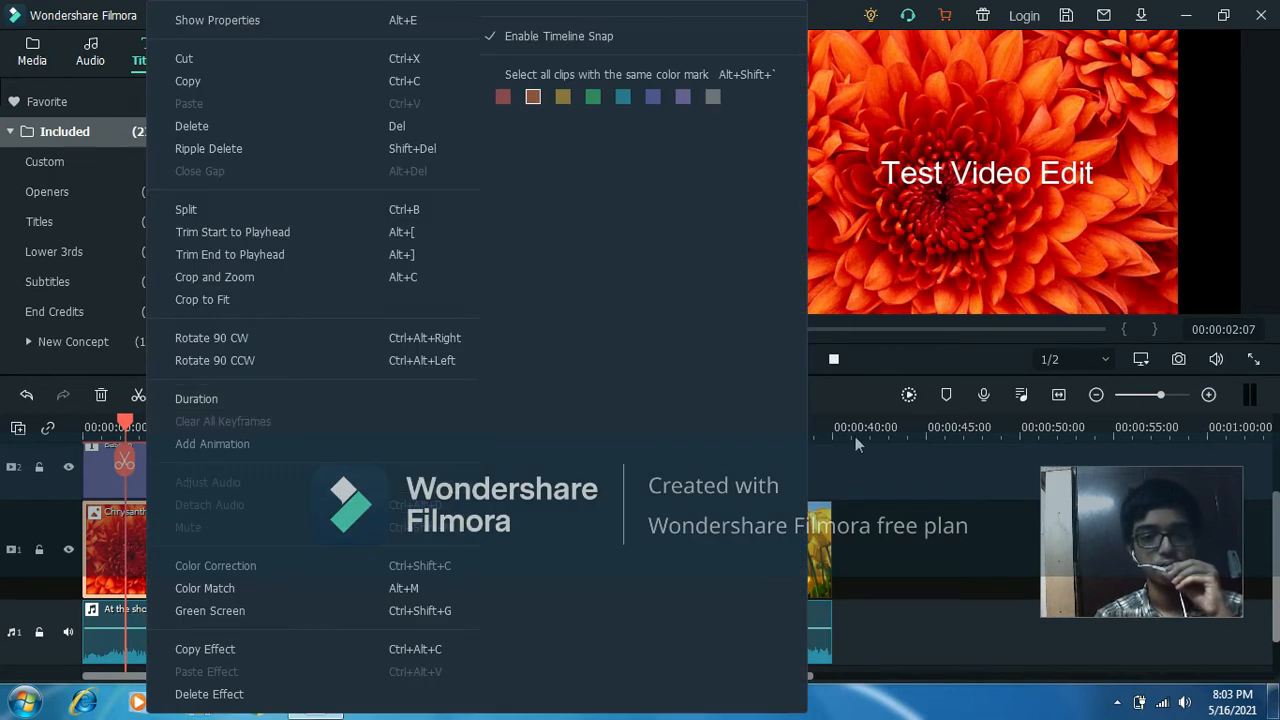
pyautogui.click(889, 452)
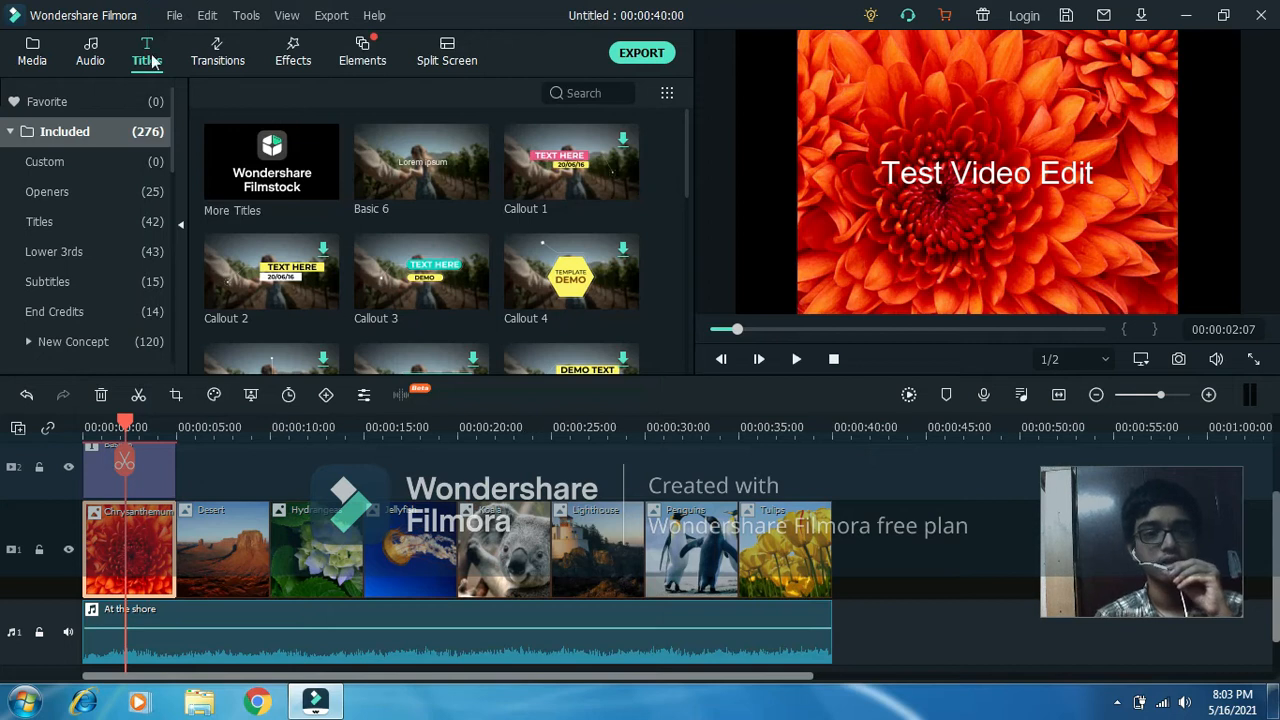
pyautogui.click(215, 51)
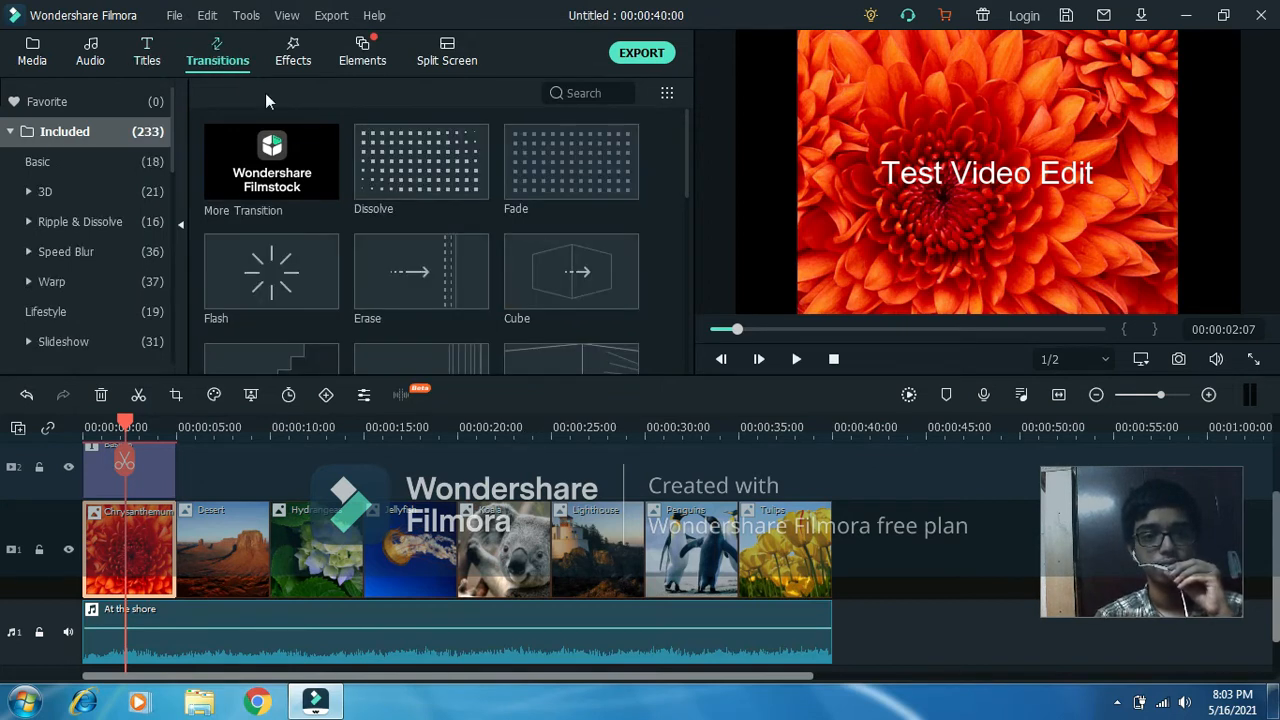
pyautogui.moveTo(685, 128)
pyautogui.mouseDown()
pyautogui.moveTo(688, 306)
pyautogui.moveTo(679, 124)
pyautogui.mouseUp()
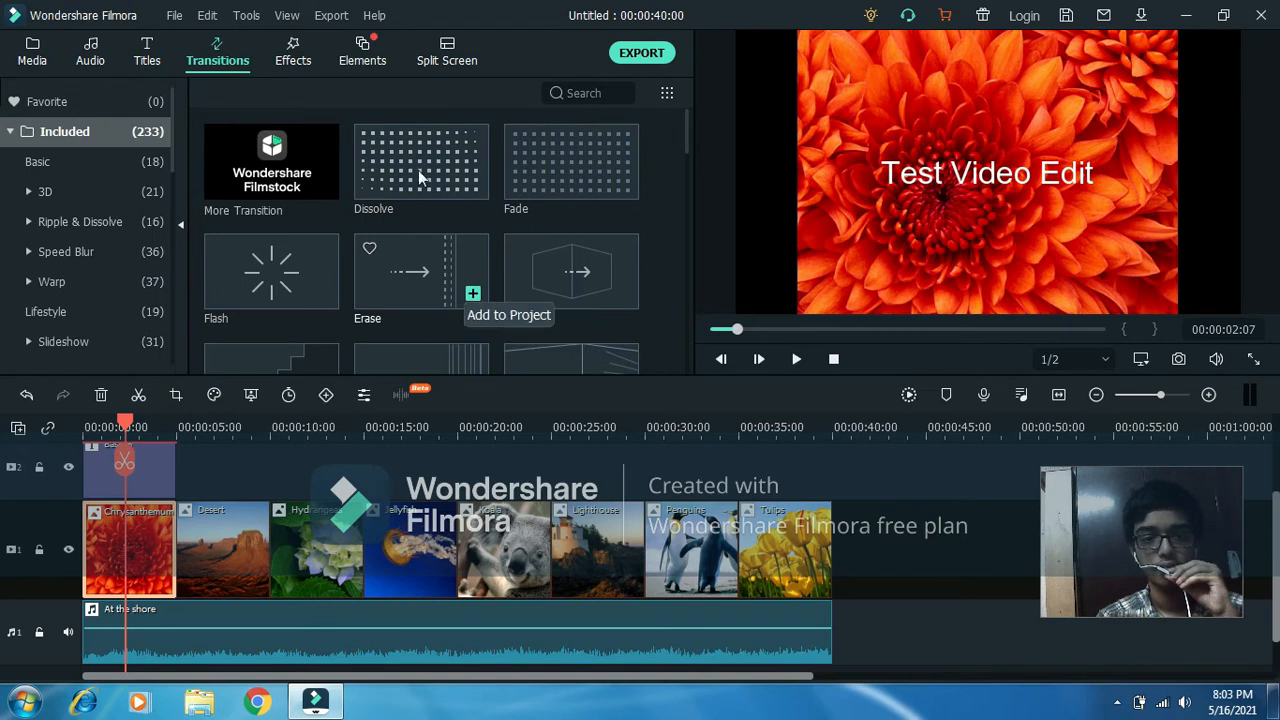
pyautogui.click(472, 185)
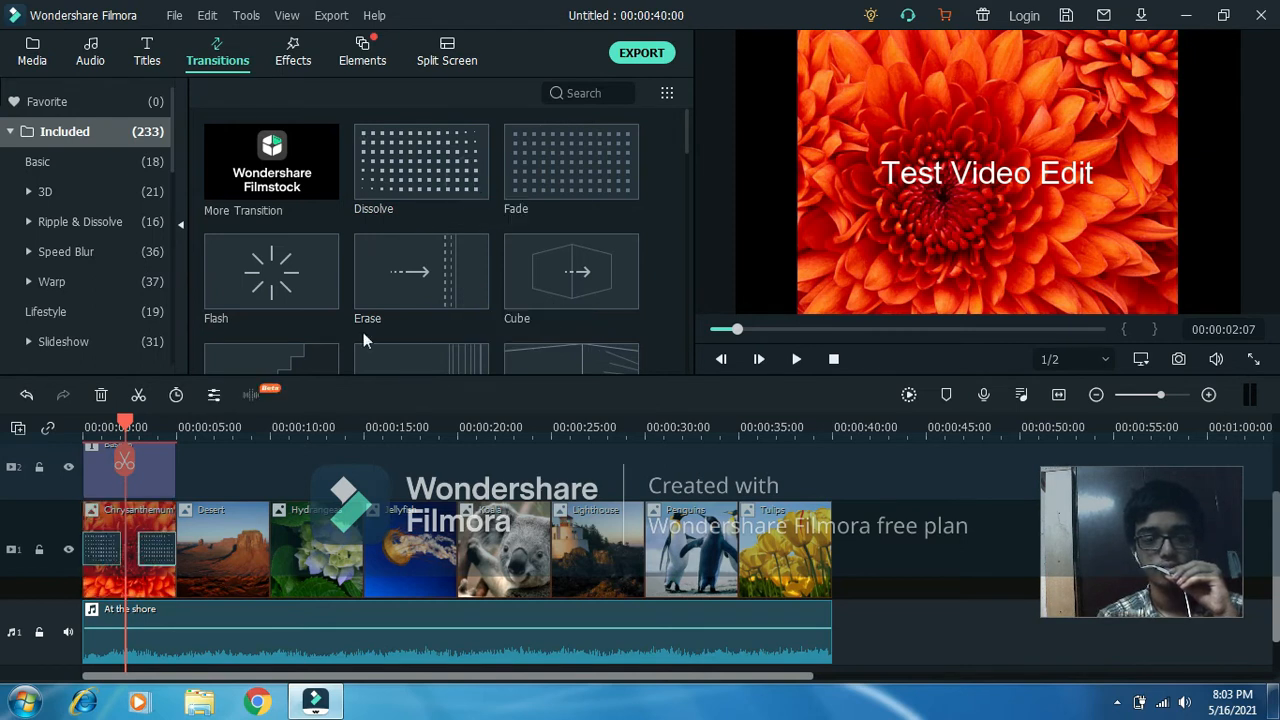
# Extend the Dissolve at the start of the Chrysanthemum picture up to the one at its end and play back the result.
pyautogui.click(110, 551)
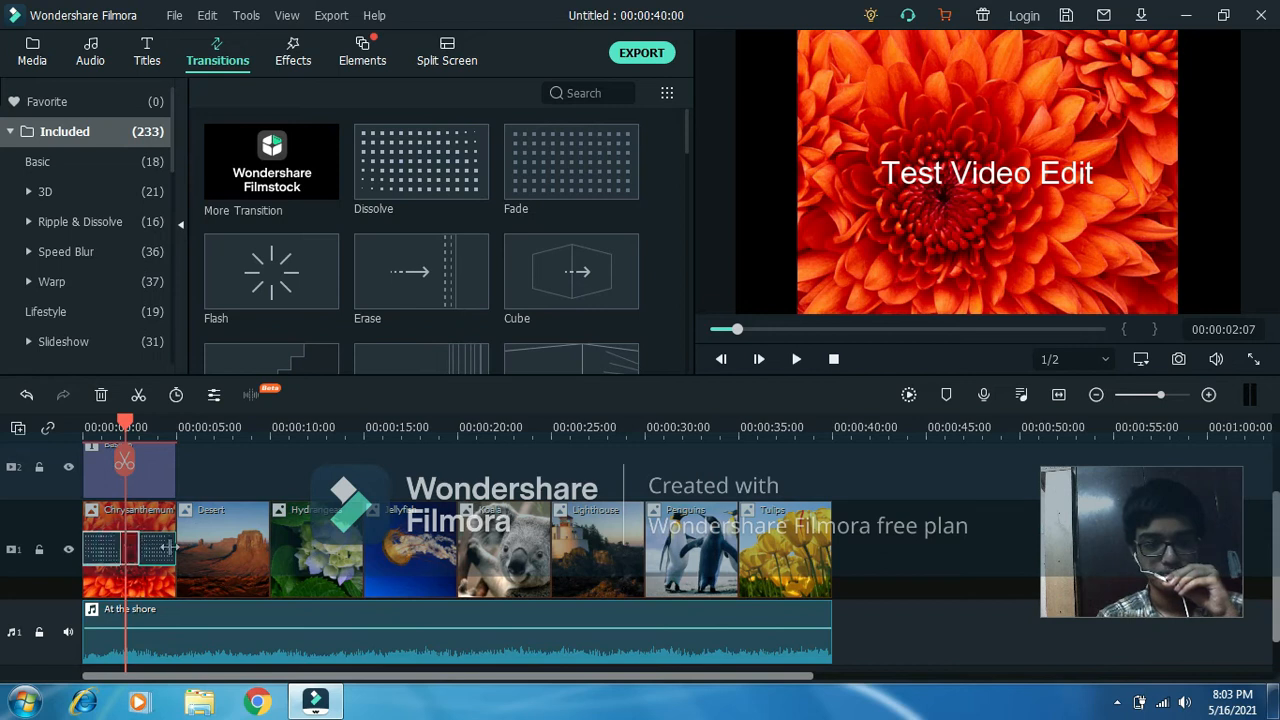
pyautogui.moveTo(170, 547); pyautogui.dragTo(170, 550)
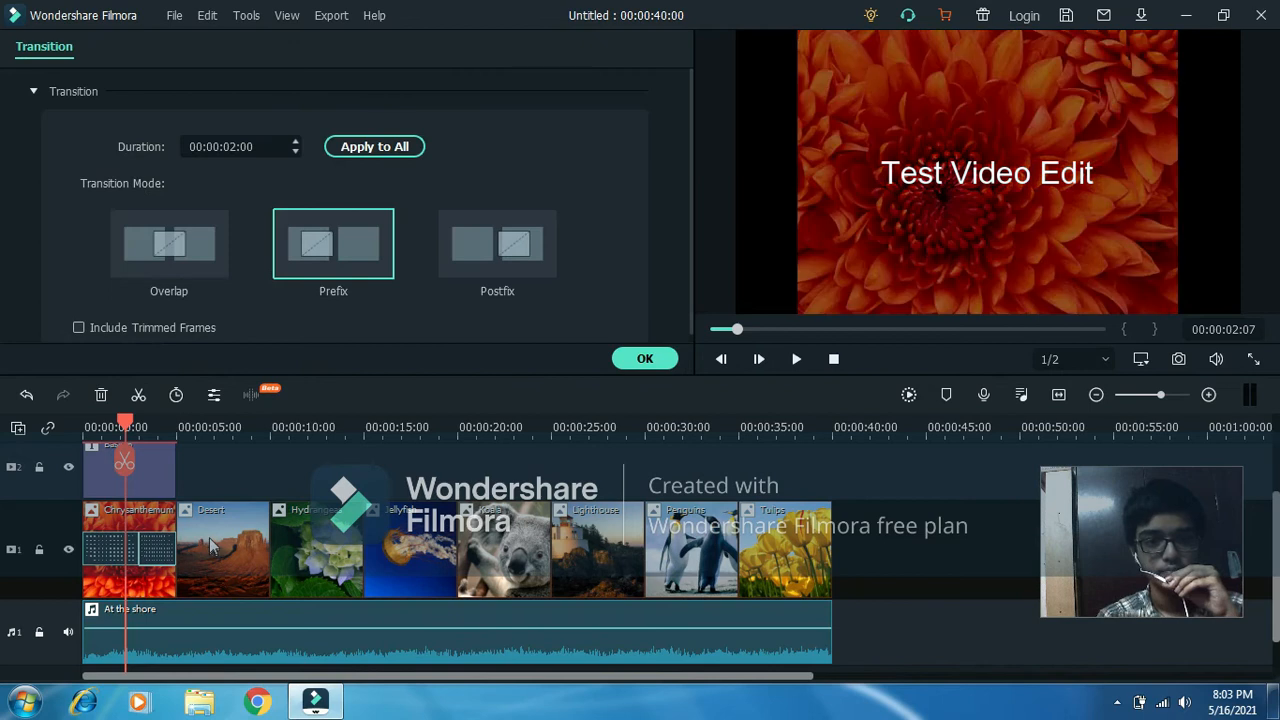
pyautogui.click(799, 358)
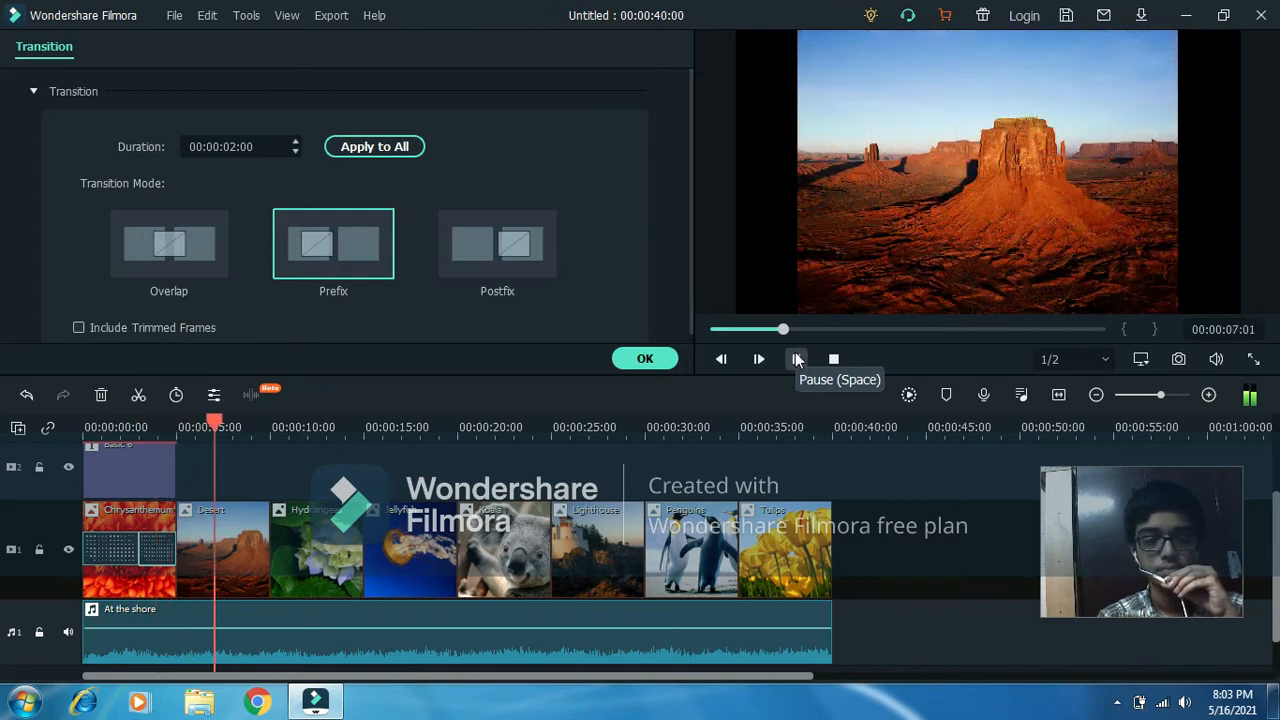
pyautogui.click(797, 358)
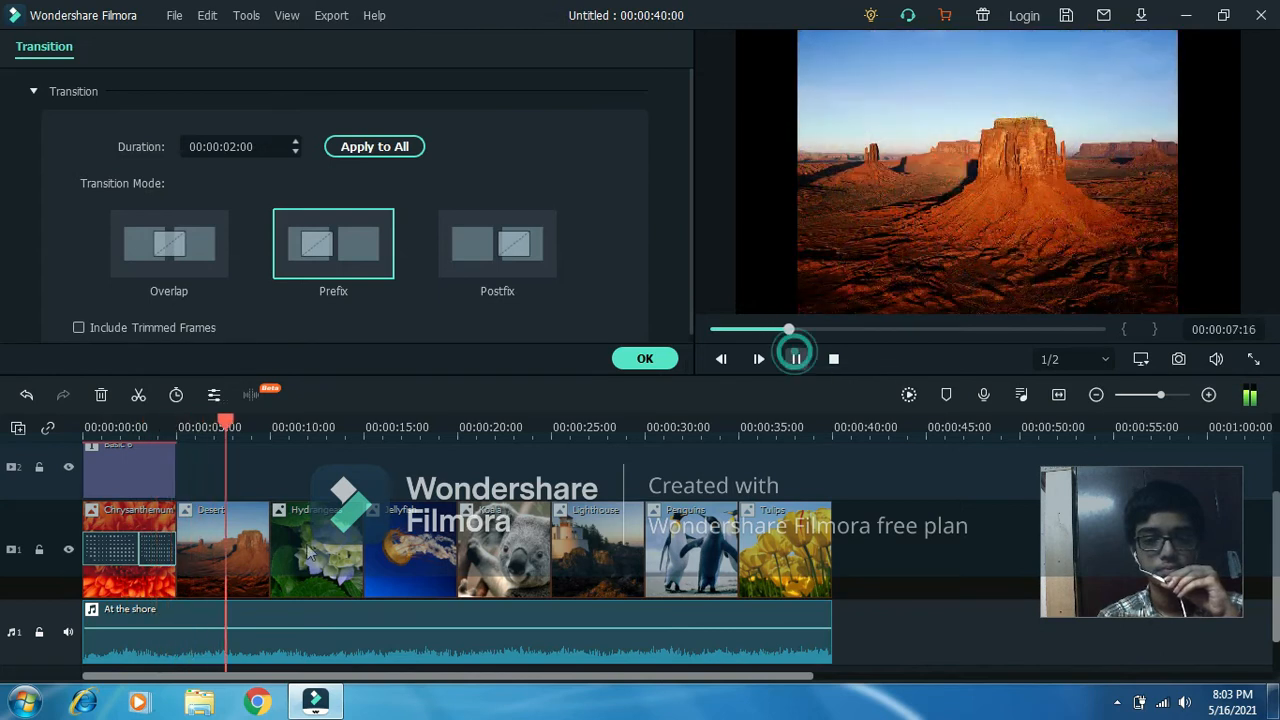
# Shorten the Dissolve at the start of the Chrysanthemum picture to 00:00:01:24 and play back from the timeline start.
pyautogui.click(134, 555)
pyautogui.moveTo(142, 545); pyautogui.dragTo(120, 545)
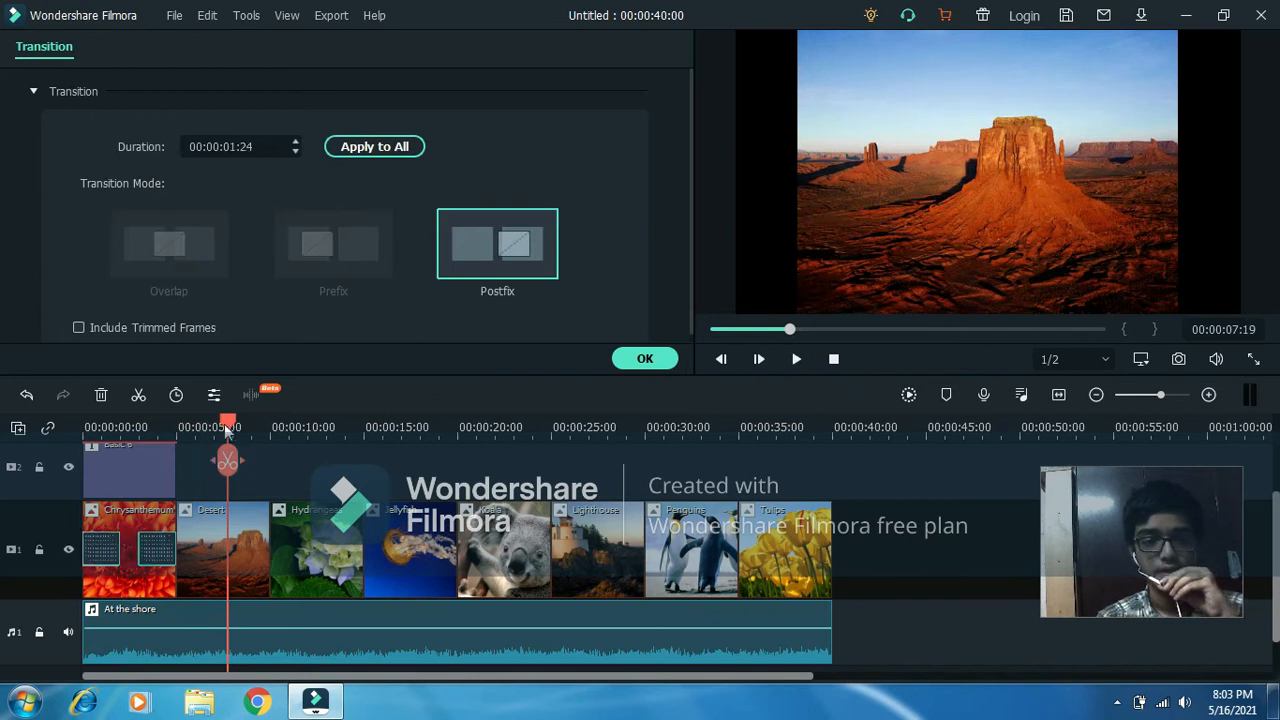
pyautogui.click(184, 422)
pyautogui.moveTo(184, 422); pyautogui.dragTo(75, 420)
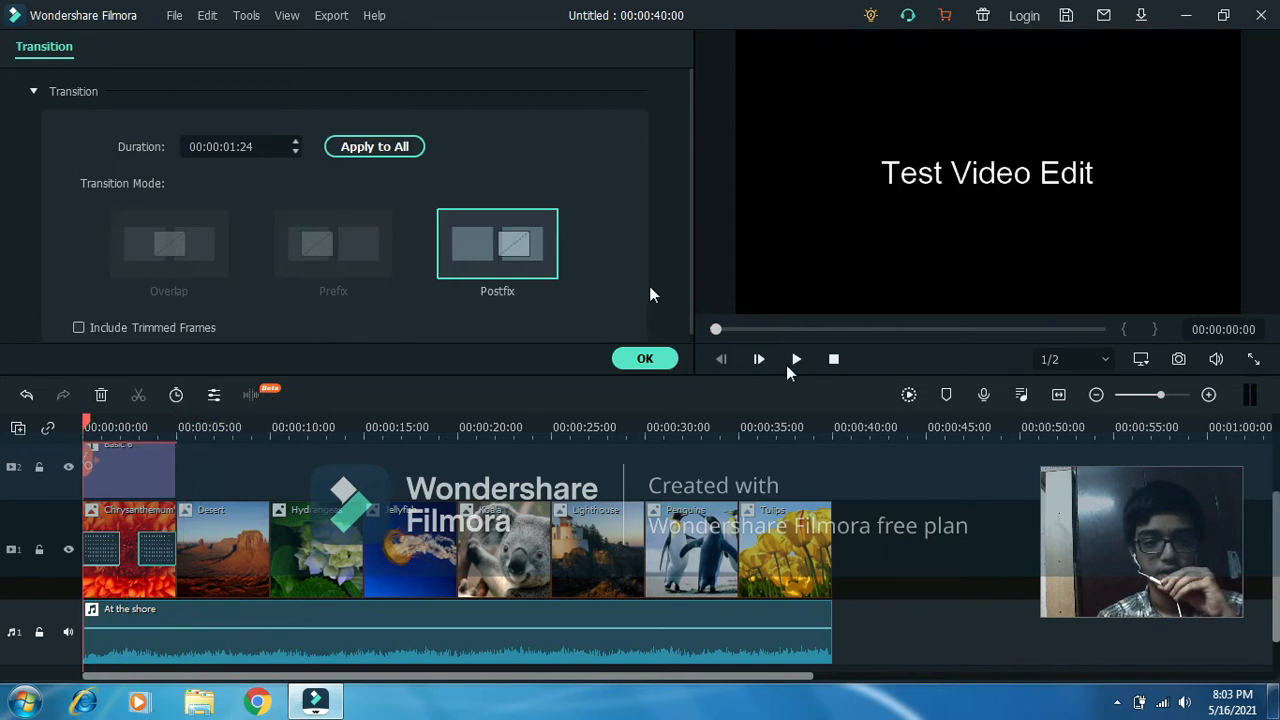
pyautogui.click(788, 365)
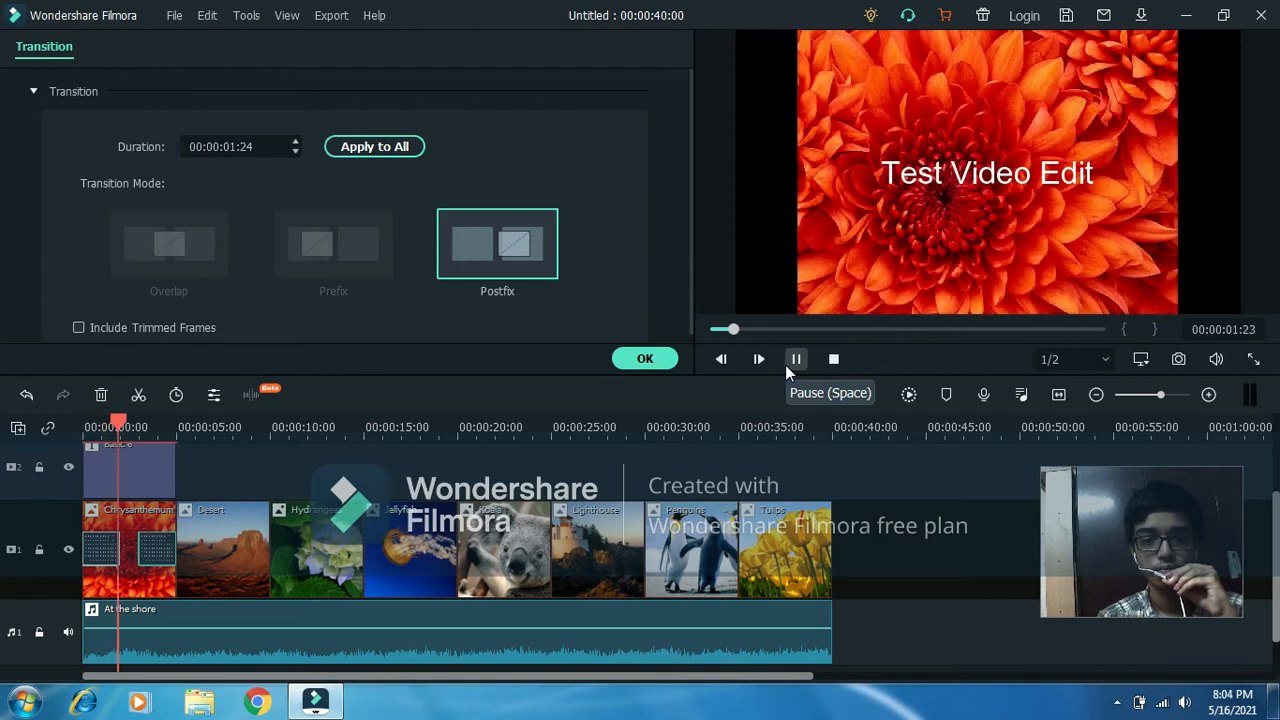
pyautogui.click(785, 364)
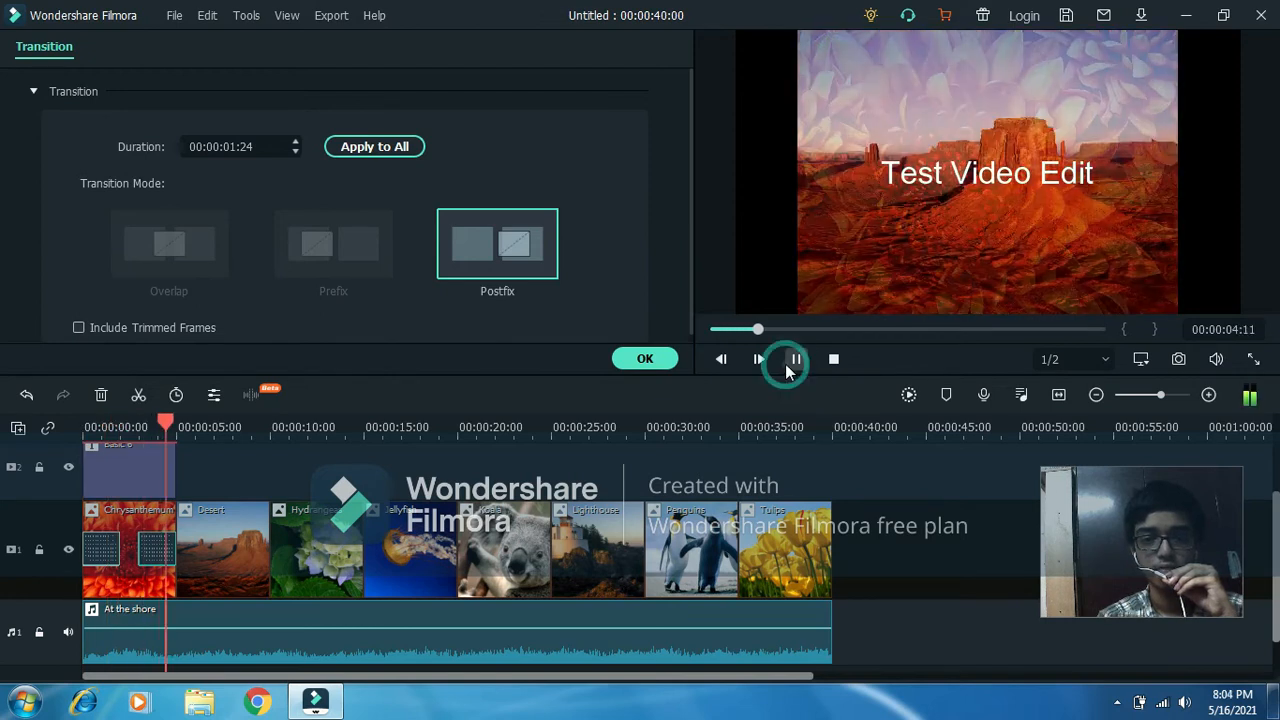
# Select all the pictures from Chrysanthemum to Tulips and apply the Dissolve transition to them.
pyautogui.click(787, 534)
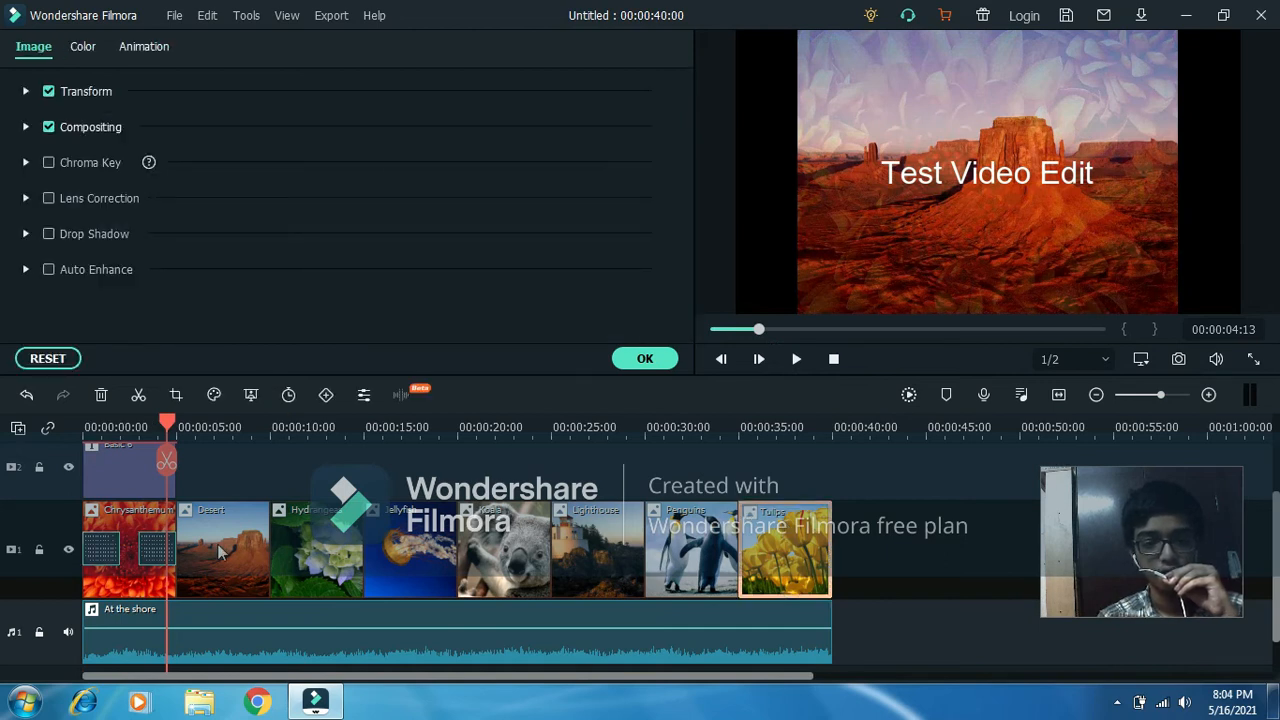
pyautogui.keyDown('shift'); pyautogui.click(122, 518); pyautogui.keyUp('shift')
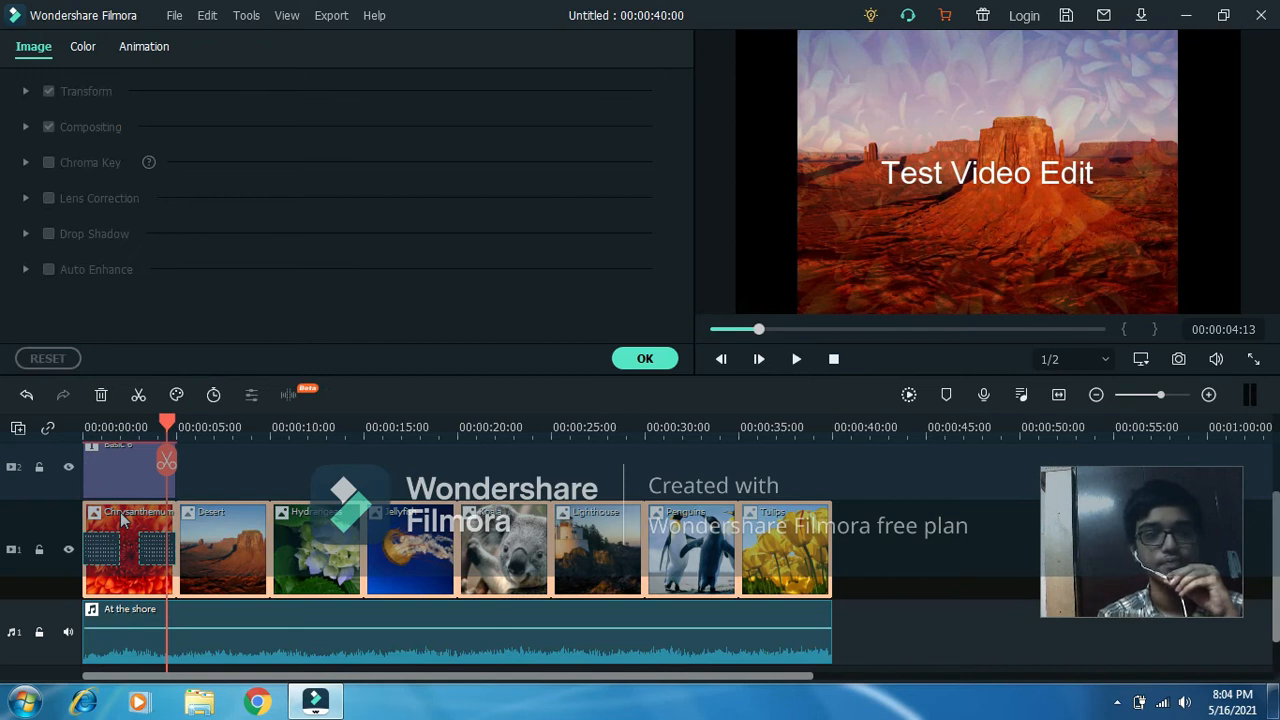
pyautogui.click(632, 358)
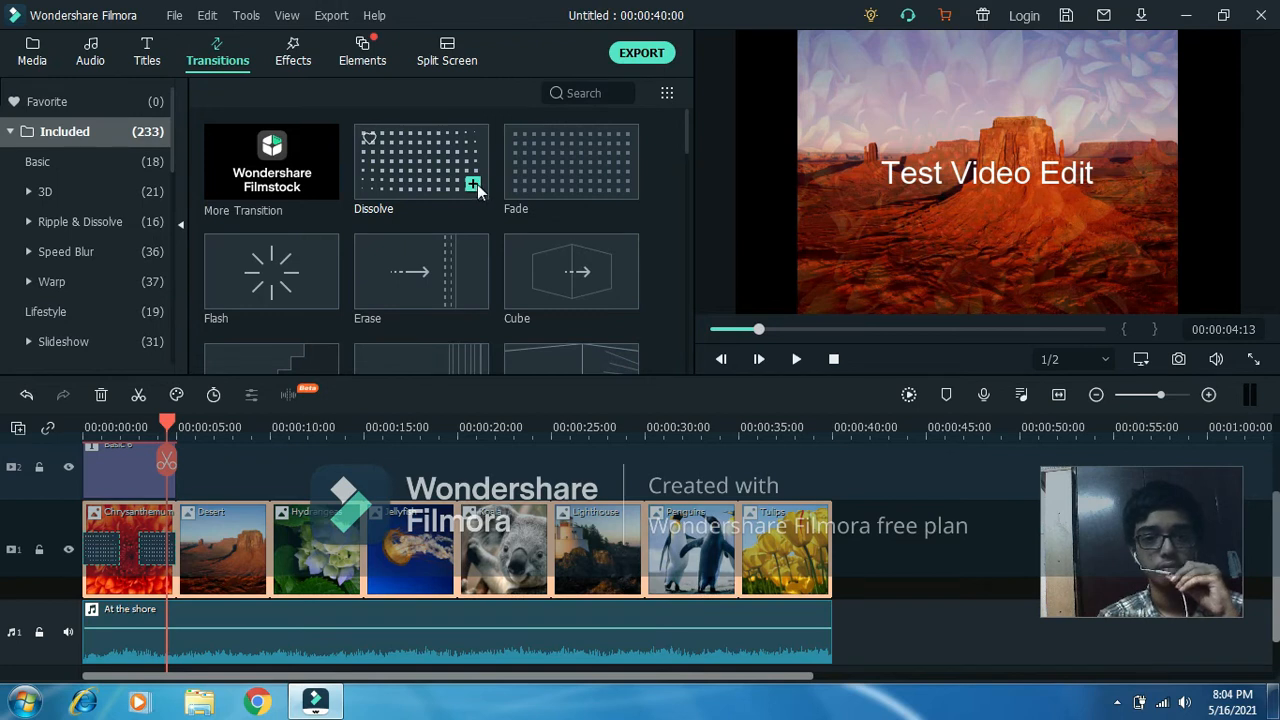
pyautogui.click(476, 186)
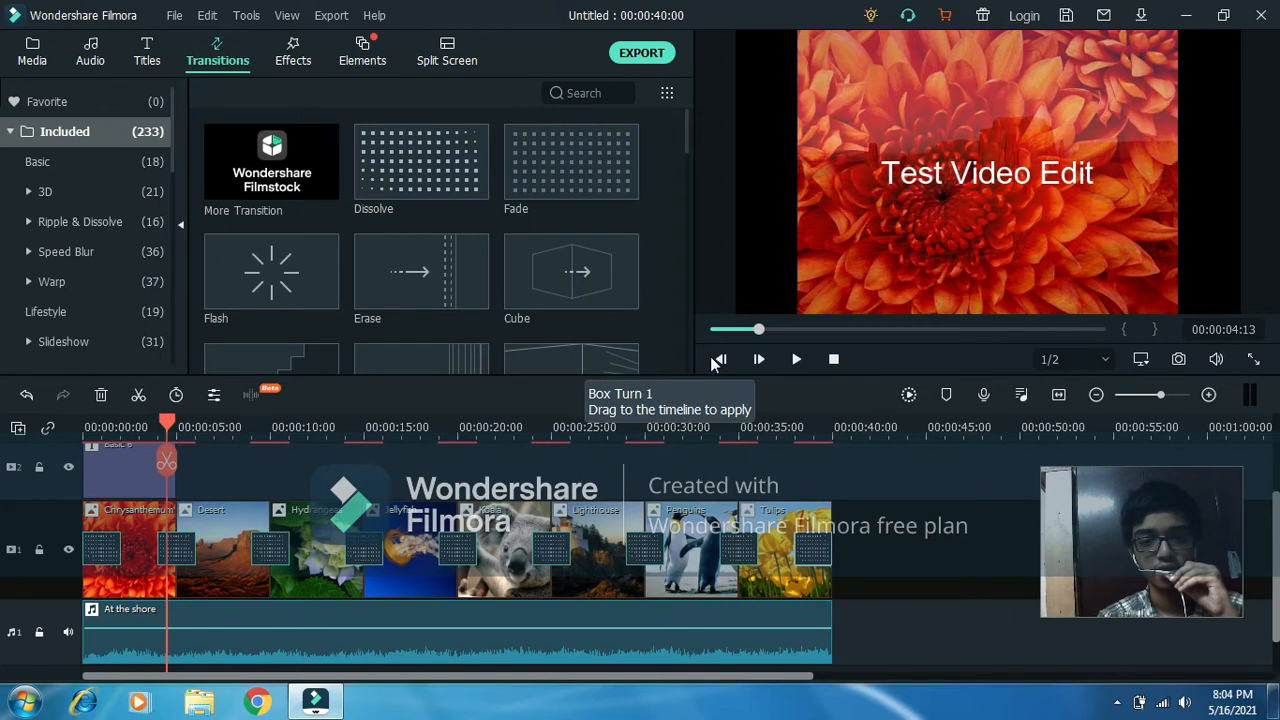
pyautogui.click(785, 540)
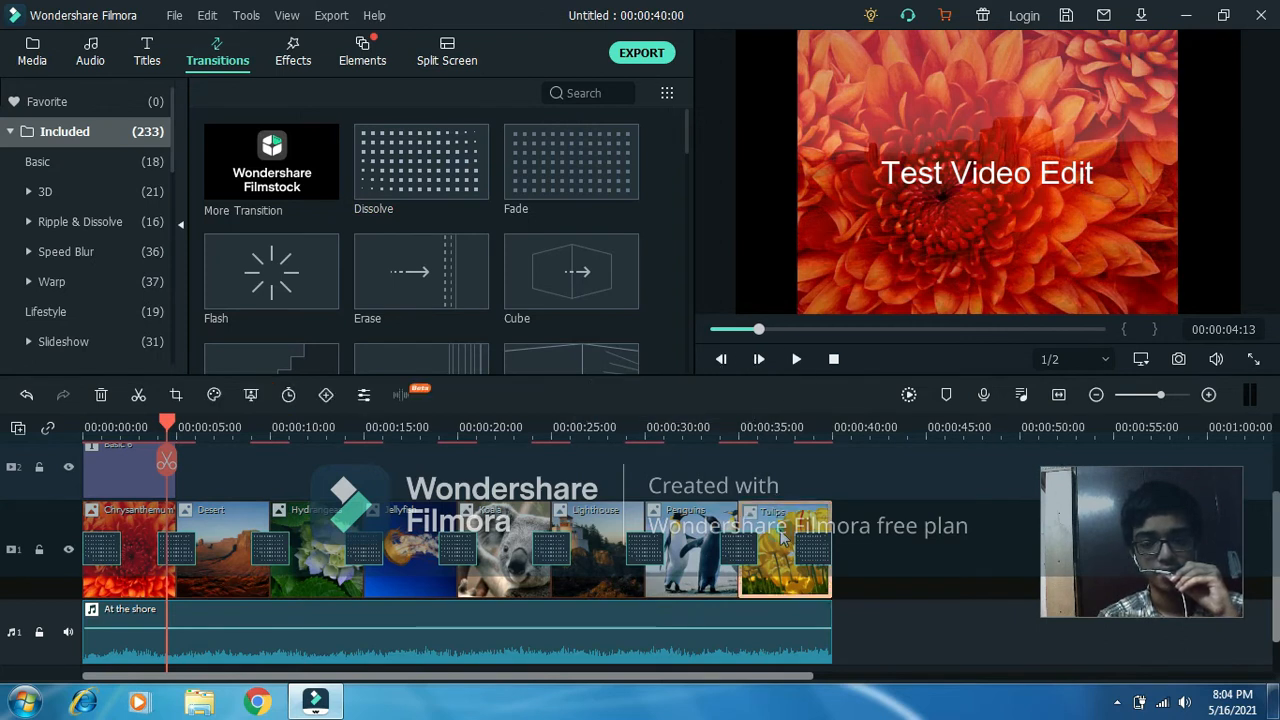
# Reapply the Dissolve transition to the whole row of pictures, with every picture selected.
pyautogui.keyDown('shift'); pyautogui.click(143, 528); pyautogui.keyUp('shift')
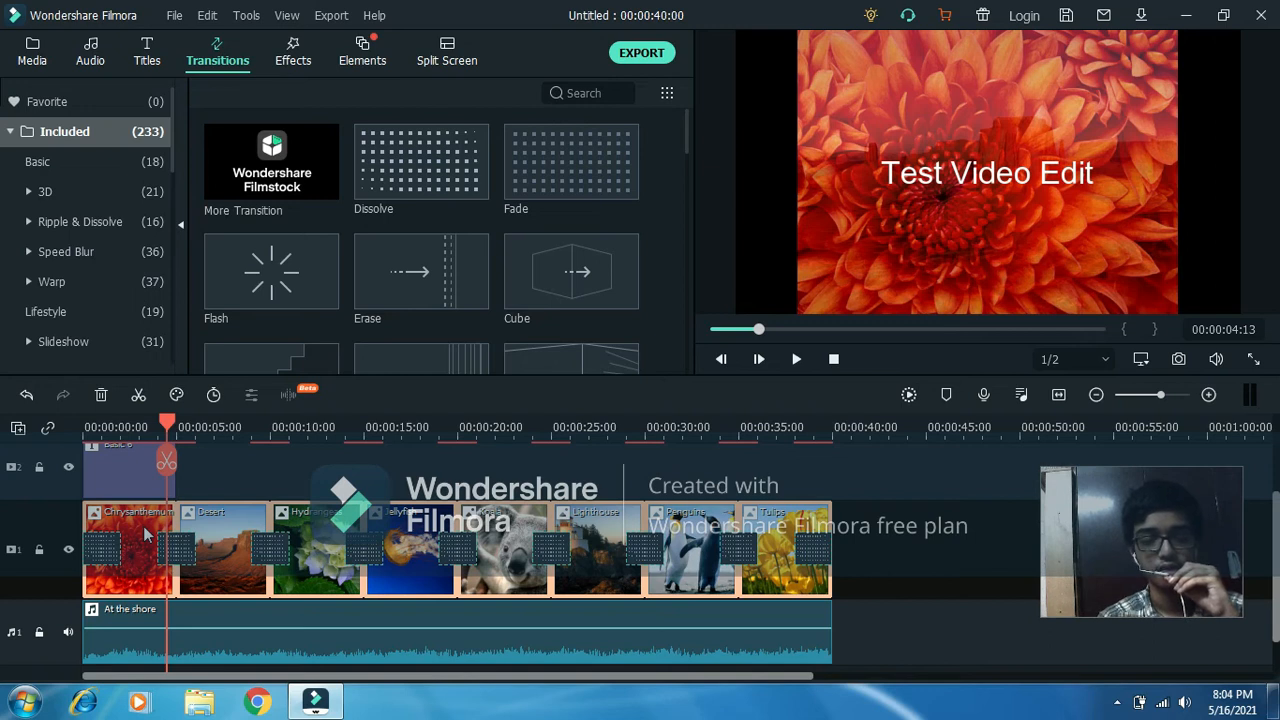
pyautogui.moveTo(476, 185)
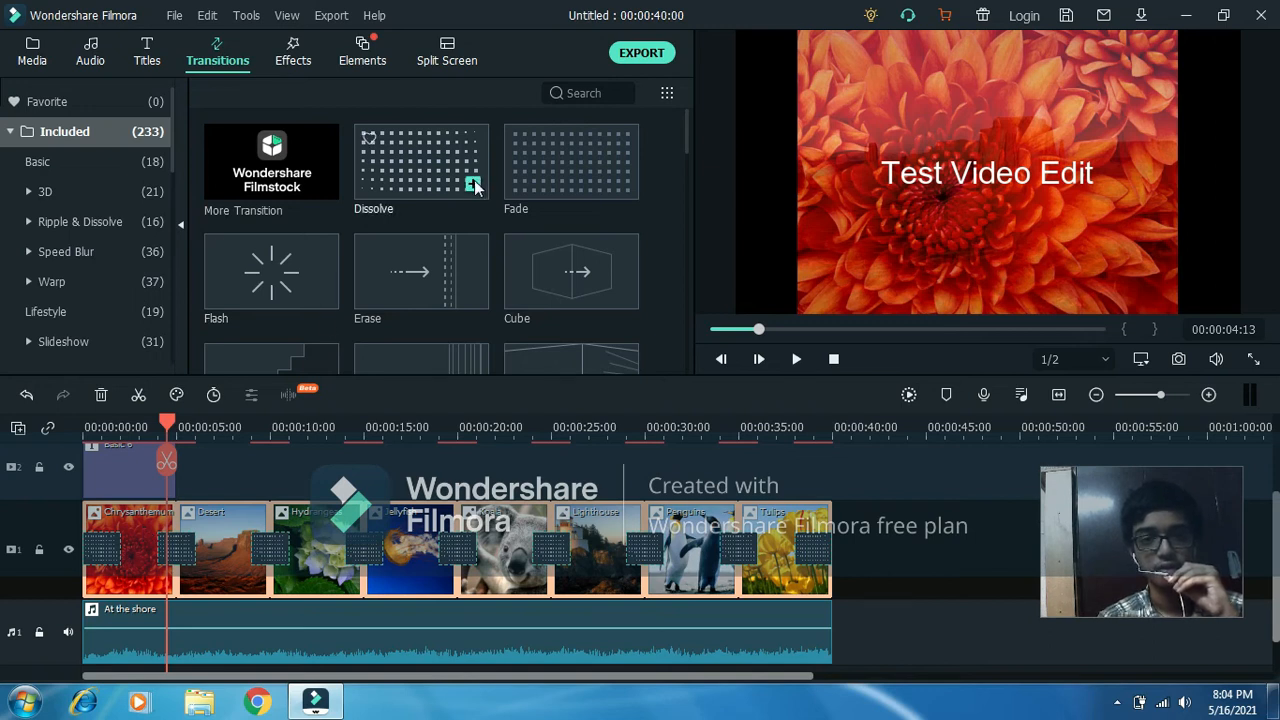
pyautogui.click(474, 186)
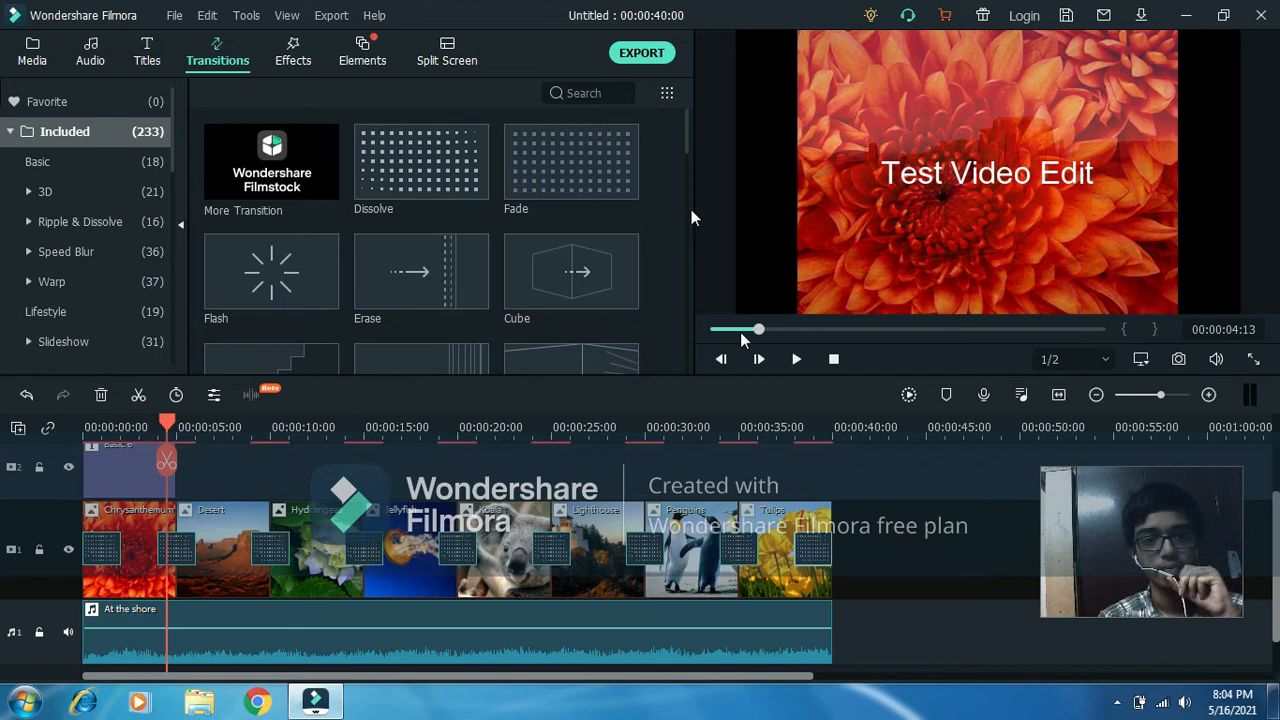
# Apply the Box Turn 2 transition to the Desert picture and Warp Zoom 3 to the Hydrangeas picture.
pyautogui.click(248, 522)
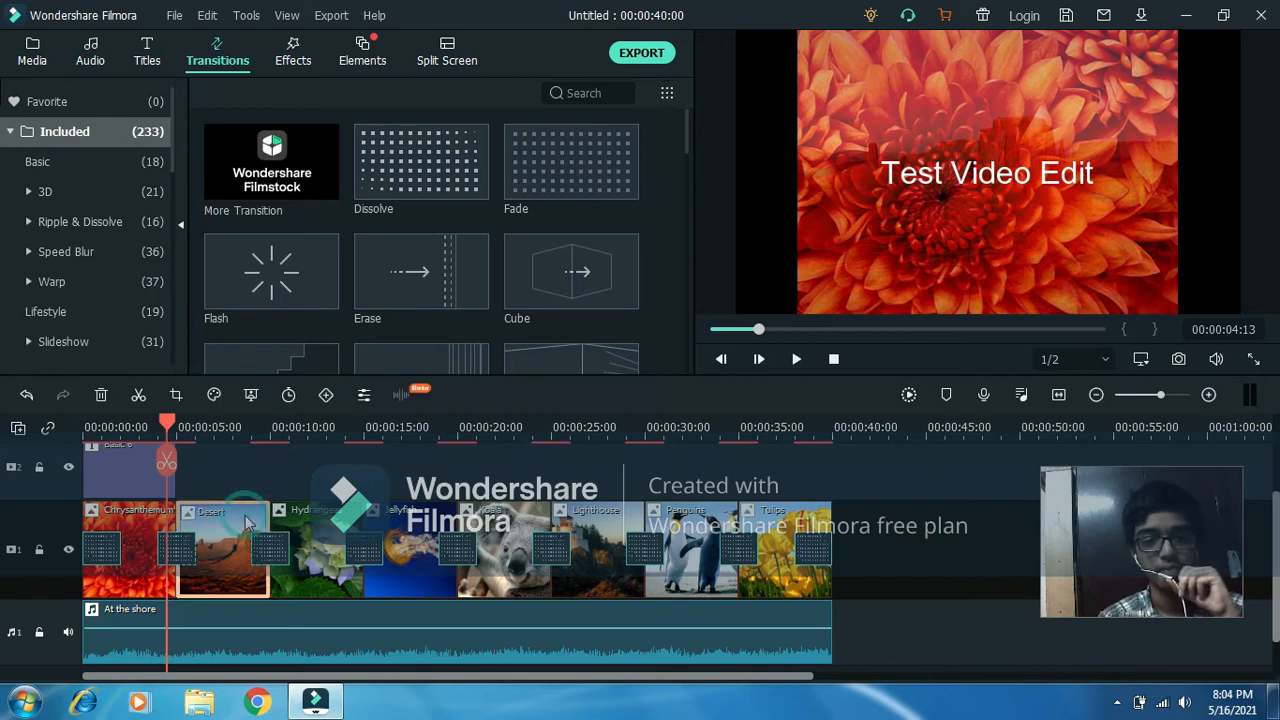
pyautogui.click(689, 121)
pyautogui.moveTo(685, 122); pyautogui.dragTo(692, 168)
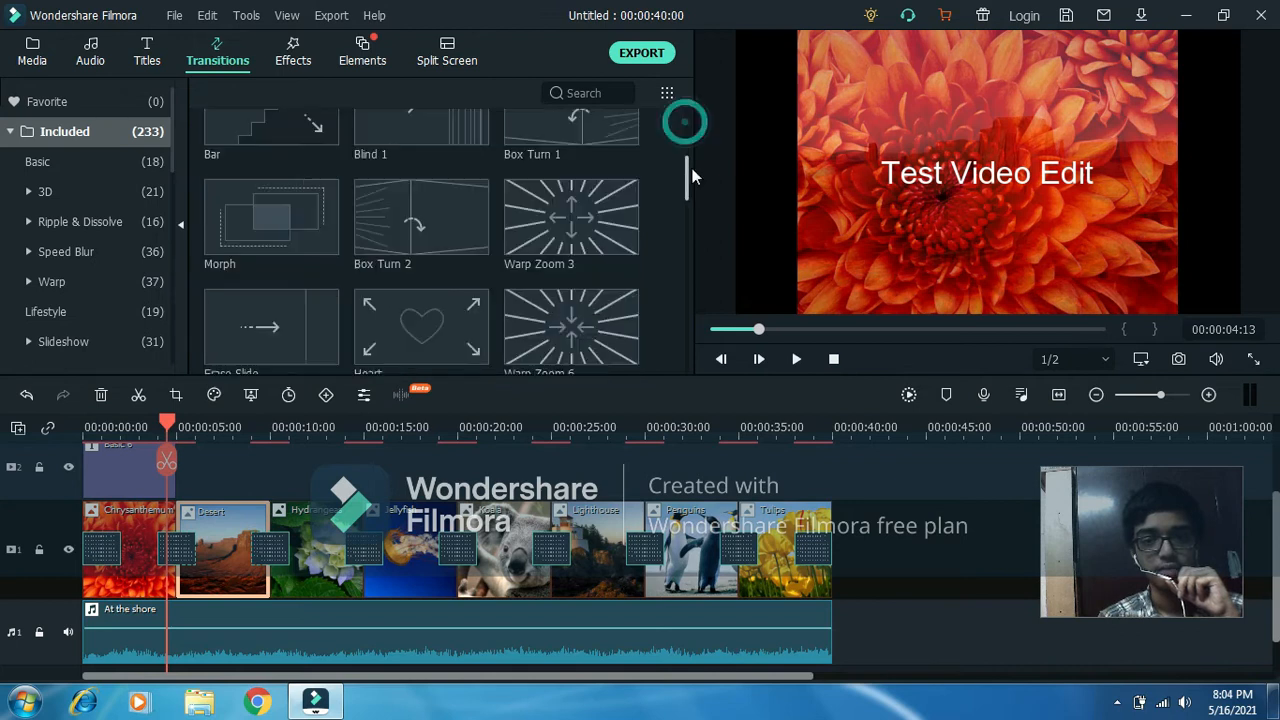
pyautogui.click(472, 246)
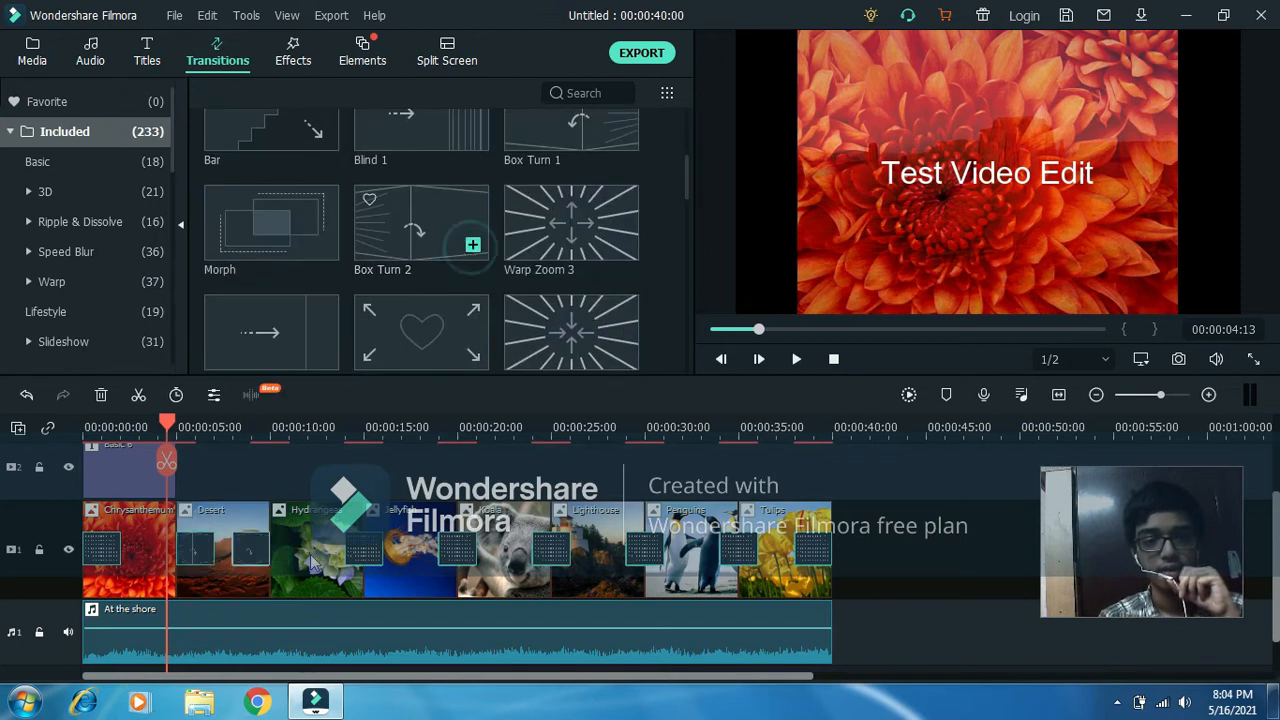
pyautogui.click(627, 249)
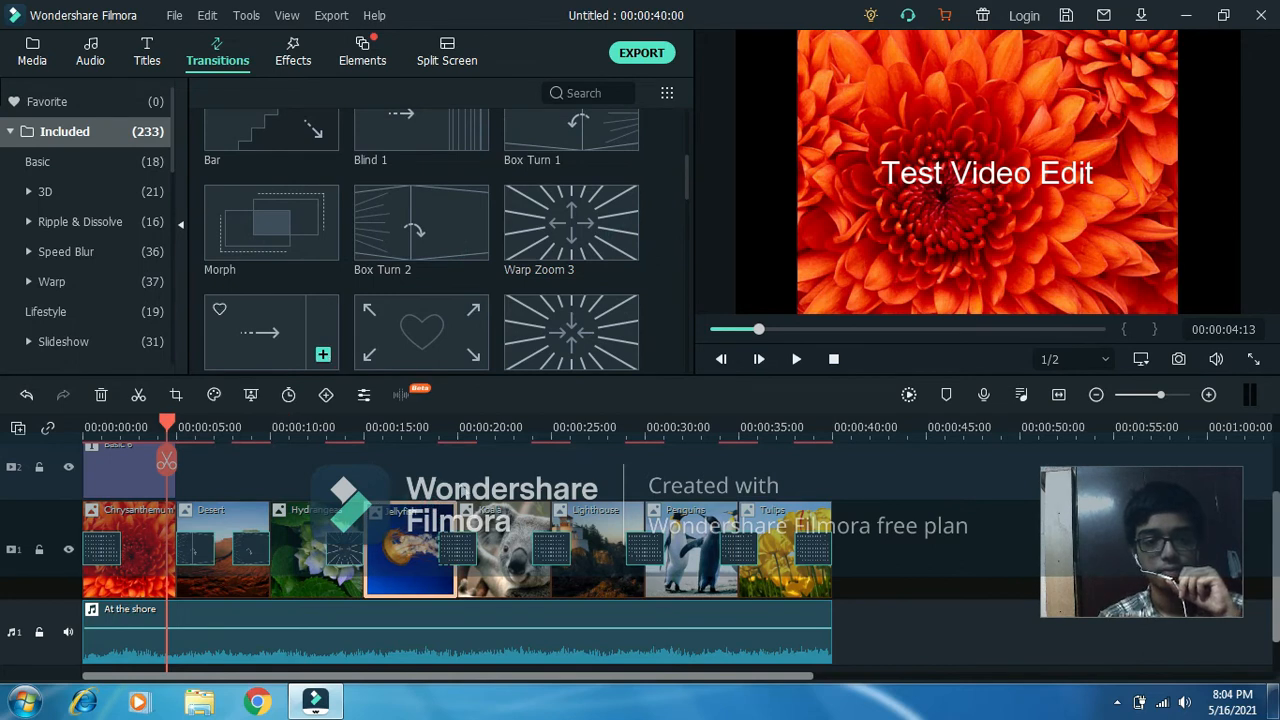
# Apply Erase Slide to the Jellyfish picture, Heart to the Koala picture and Warp Zoom 6 to the Lighthouse picture.
pyautogui.click(327, 356)
pyautogui.click(474, 353)
pyautogui.click(558, 335)
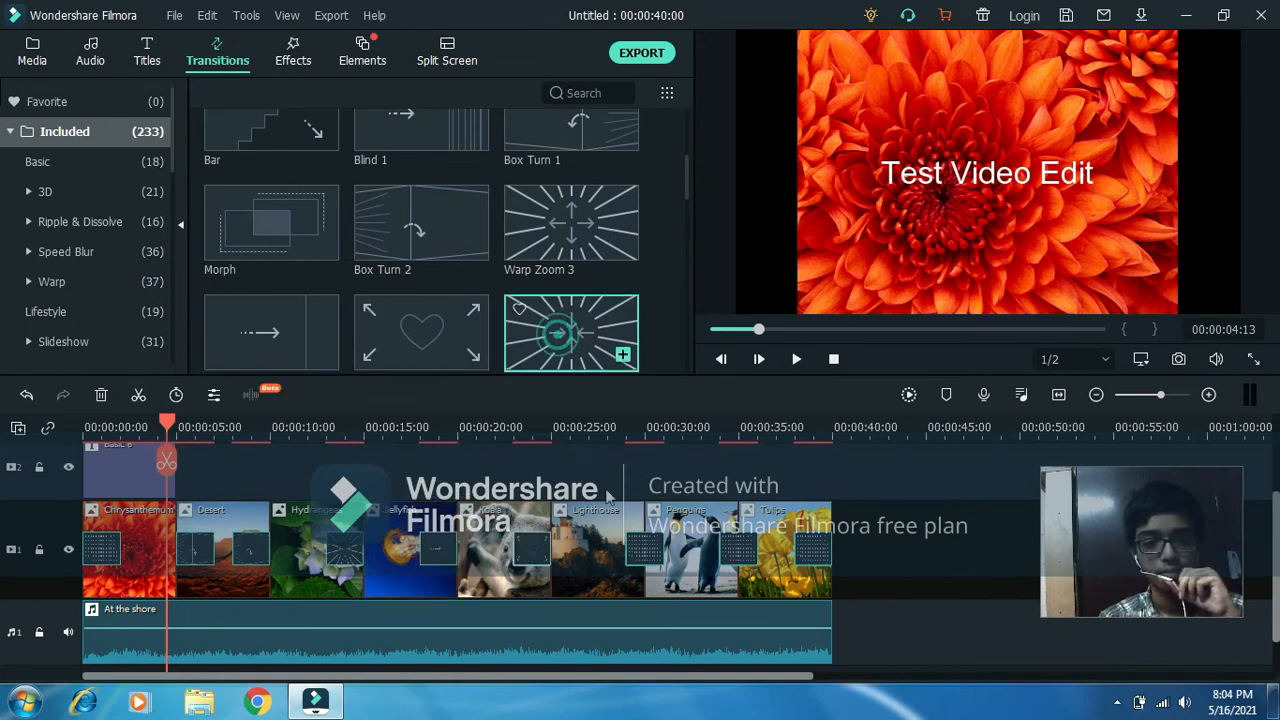
pyautogui.click(614, 517)
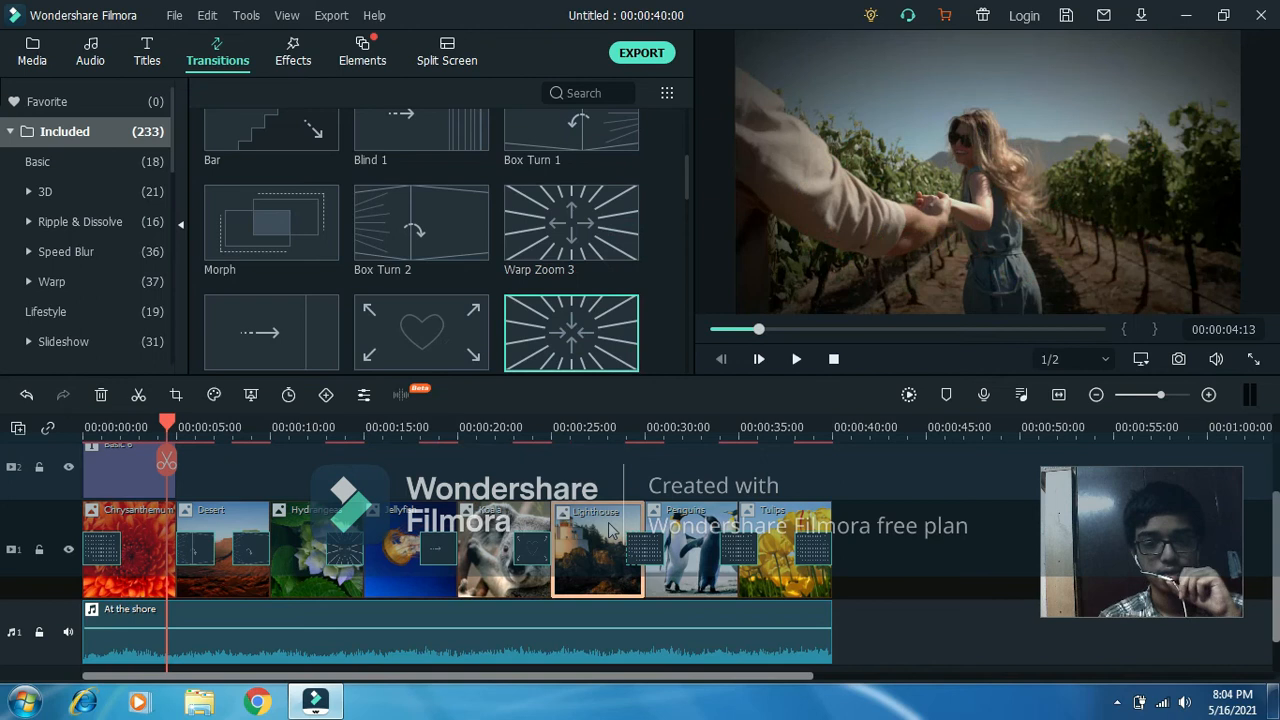
pyautogui.click(622, 357)
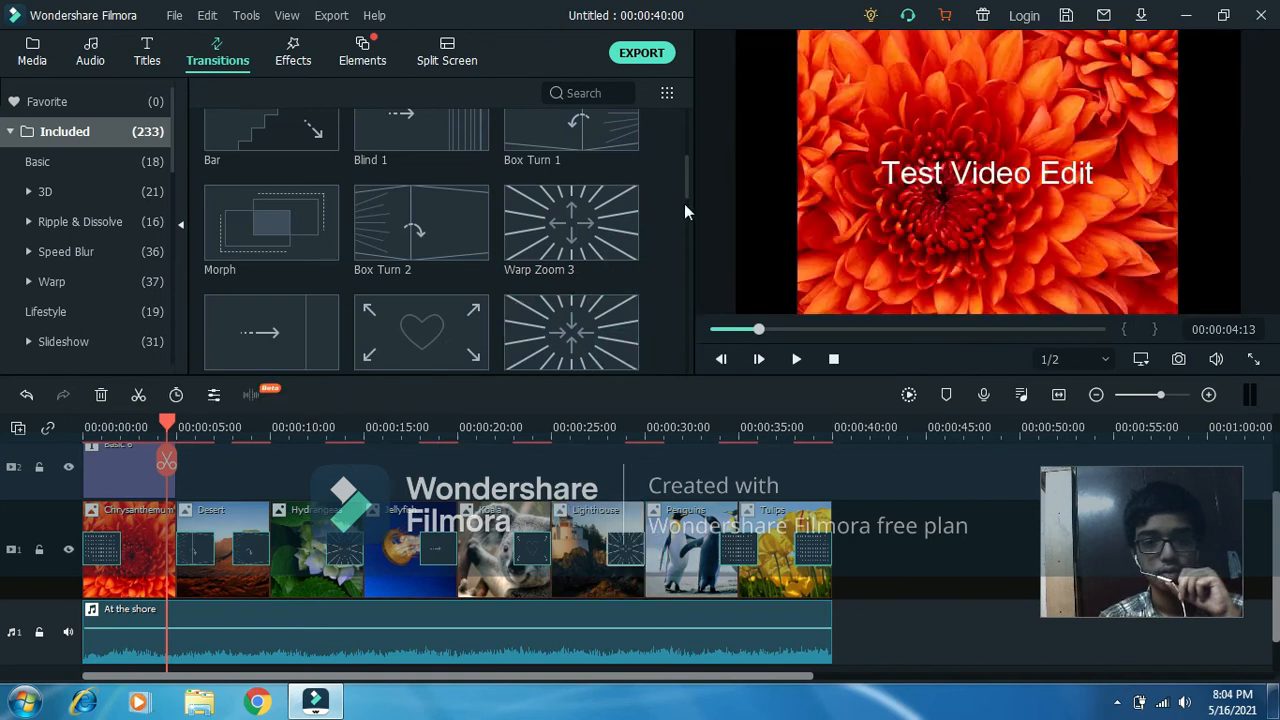
# Apply the Swirl transition to the Penguins and Tulips pictures and play back the slideshow.
pyautogui.moveTo(686, 180); pyautogui.dragTo(687, 252)
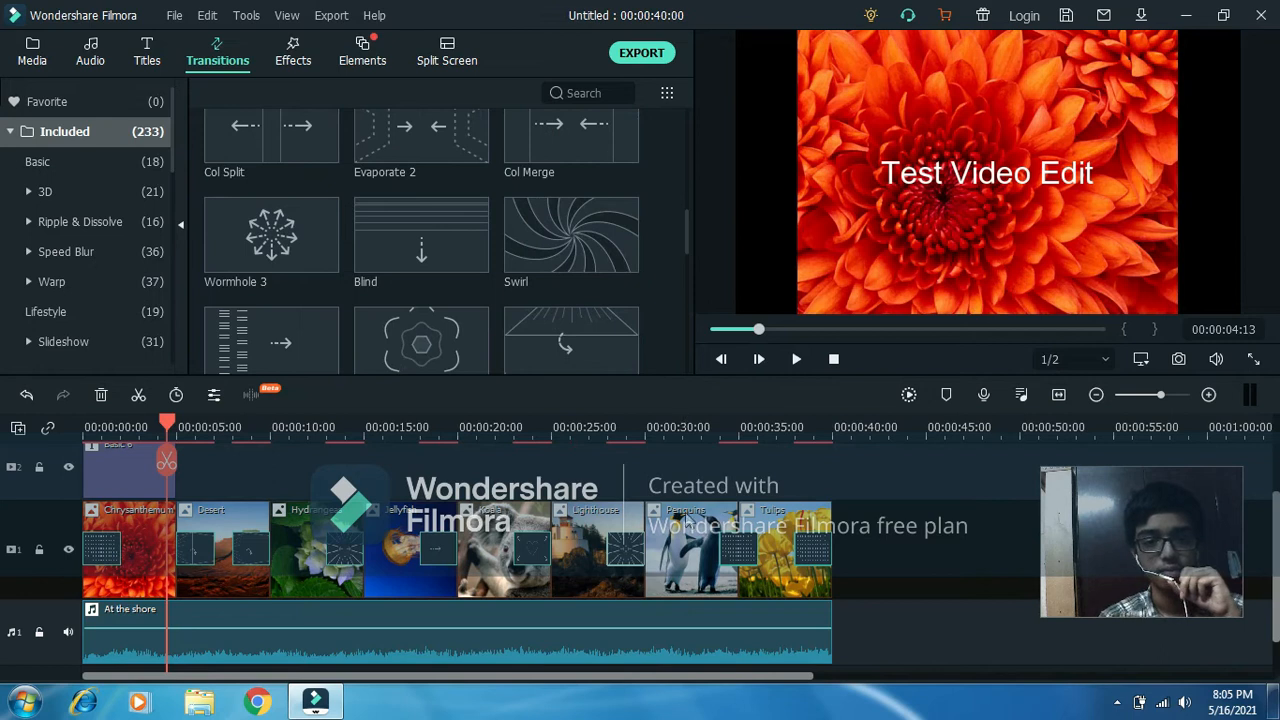
pyautogui.click(686, 516)
pyautogui.click(622, 258)
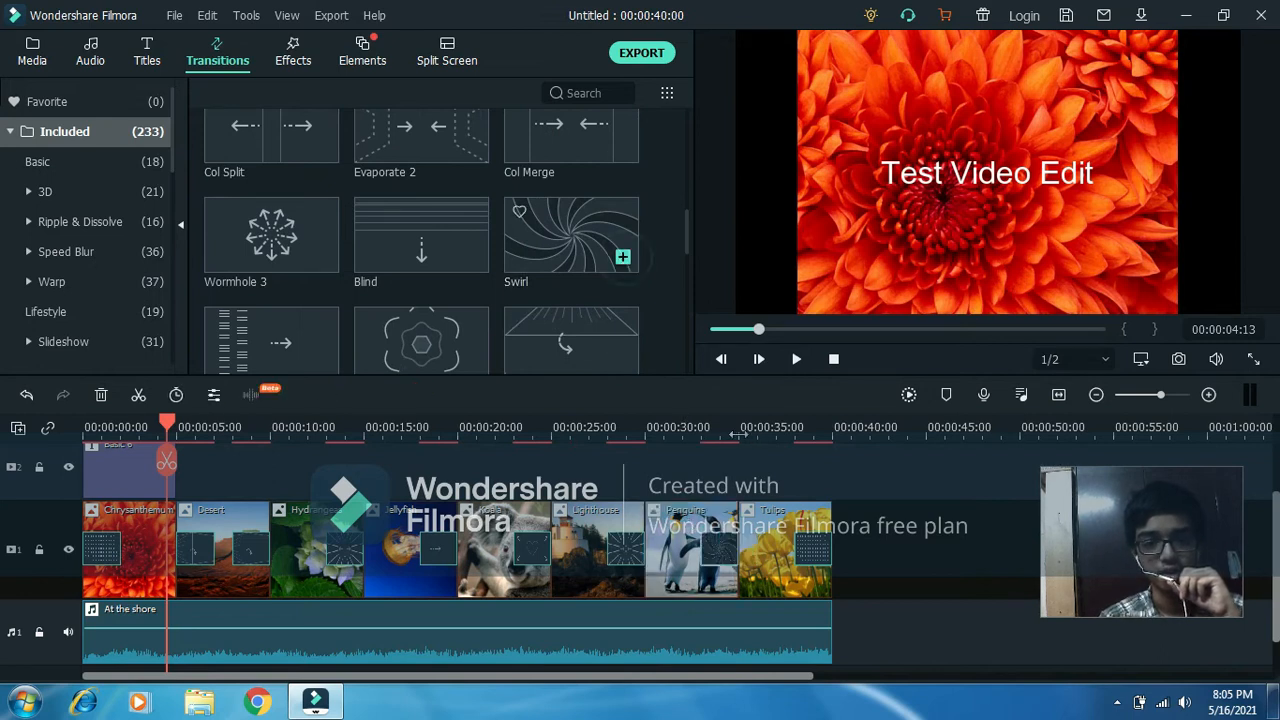
pyautogui.moveTo(628, 285)
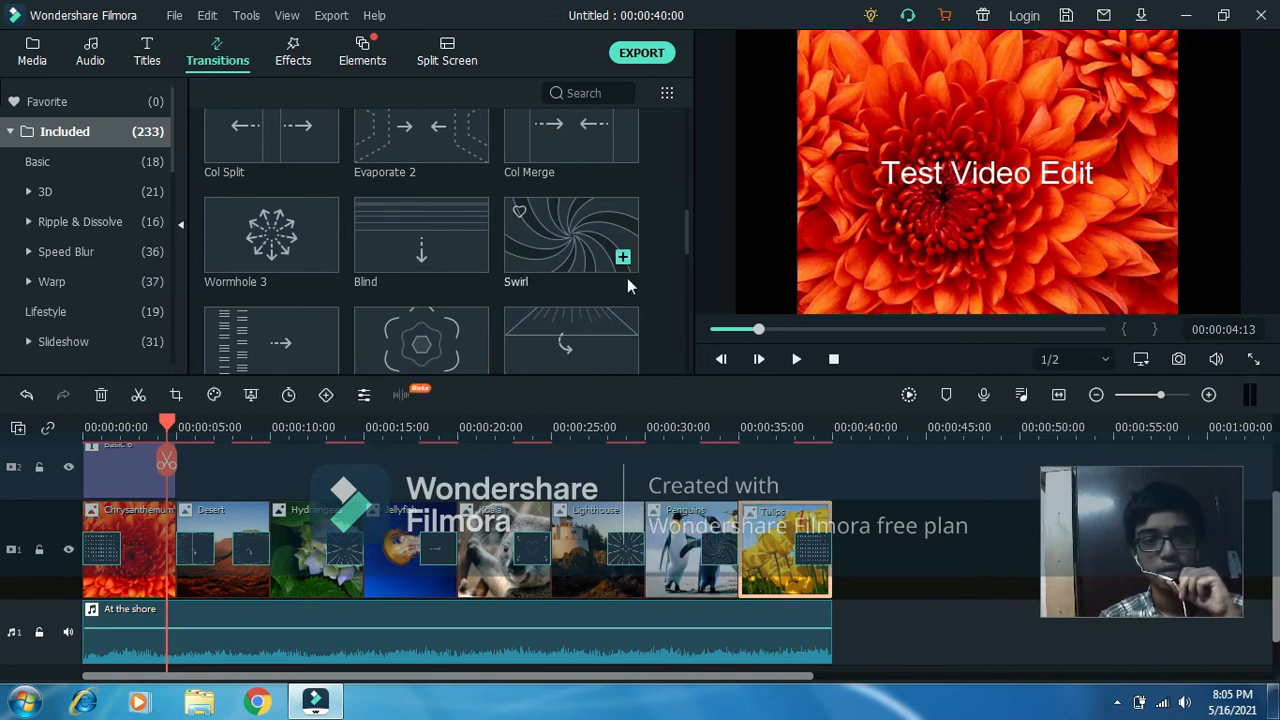
pyautogui.click(622, 258)
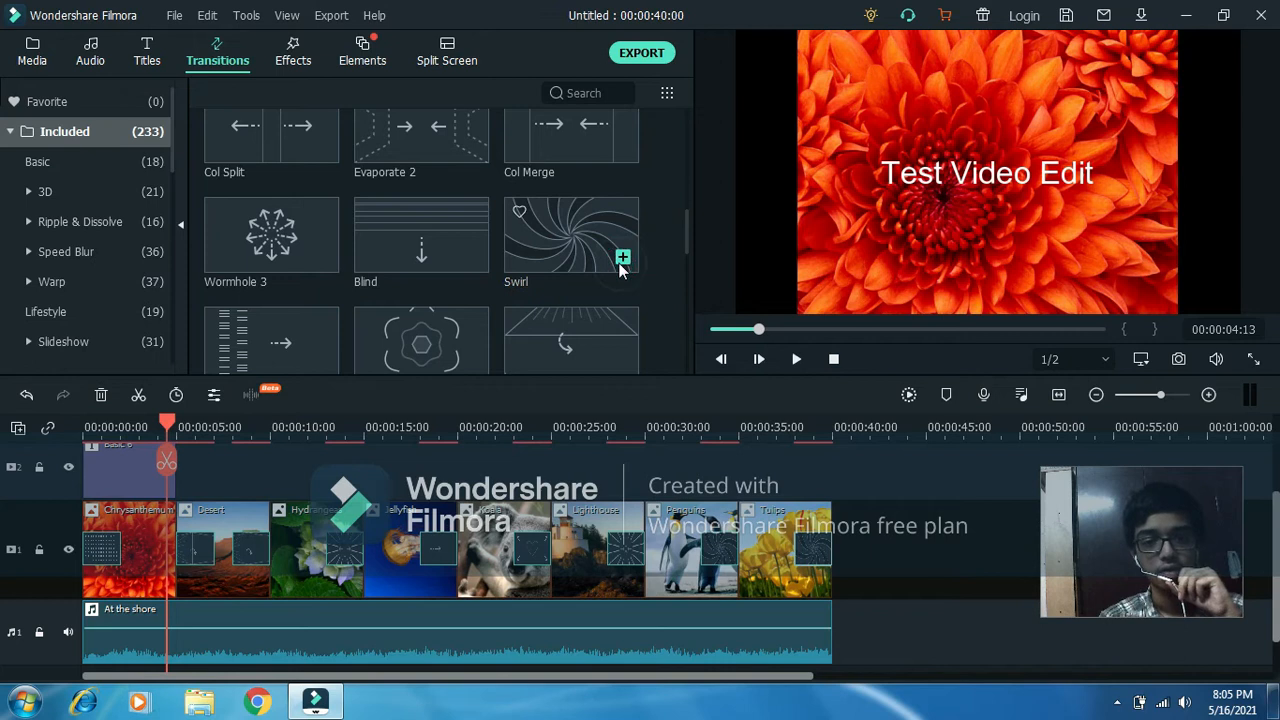
pyautogui.click(796, 359)
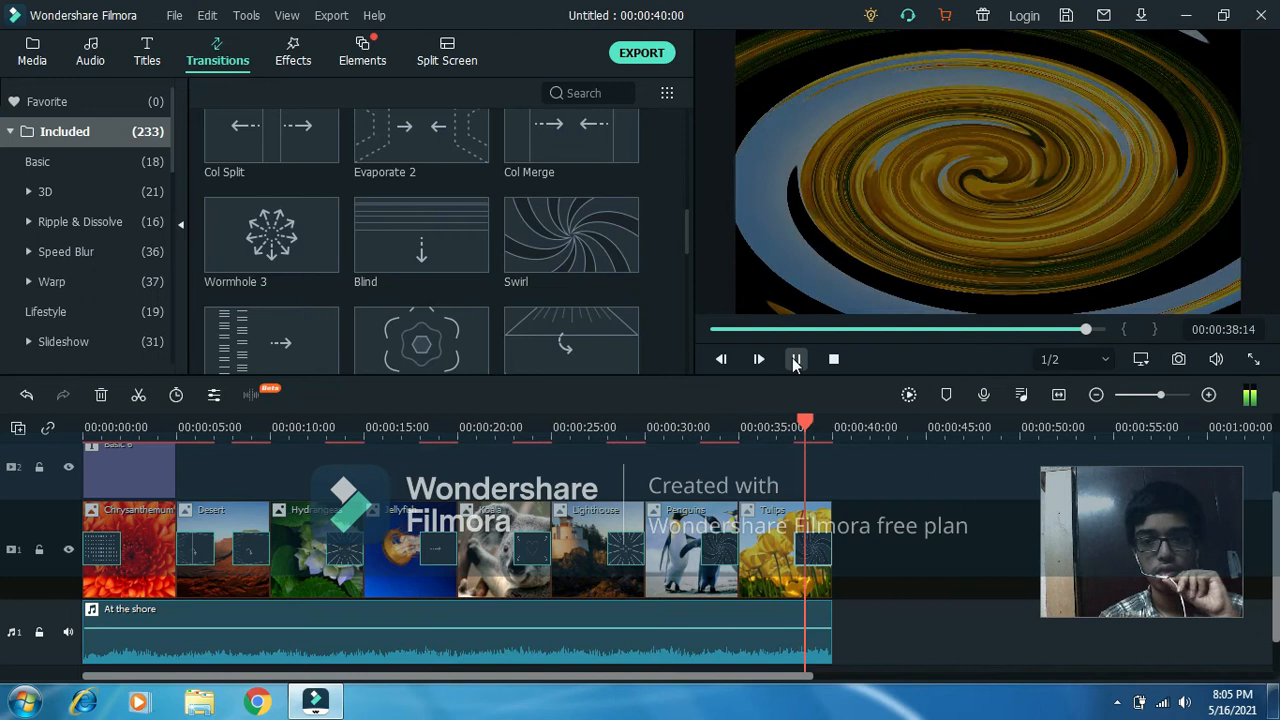
# Browse the effects and add the 1977 effect to the picture track after the Tulips picture.
pyautogui.moveTo(614, 215)
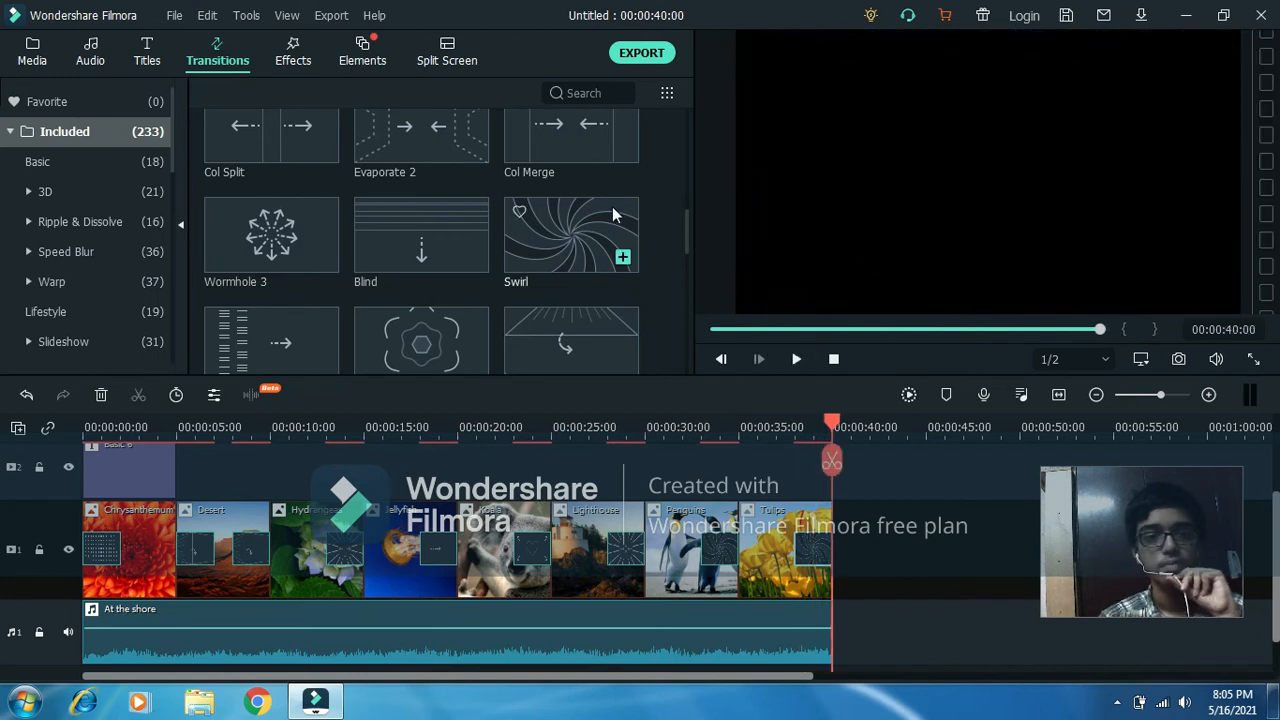
pyautogui.click(303, 61)
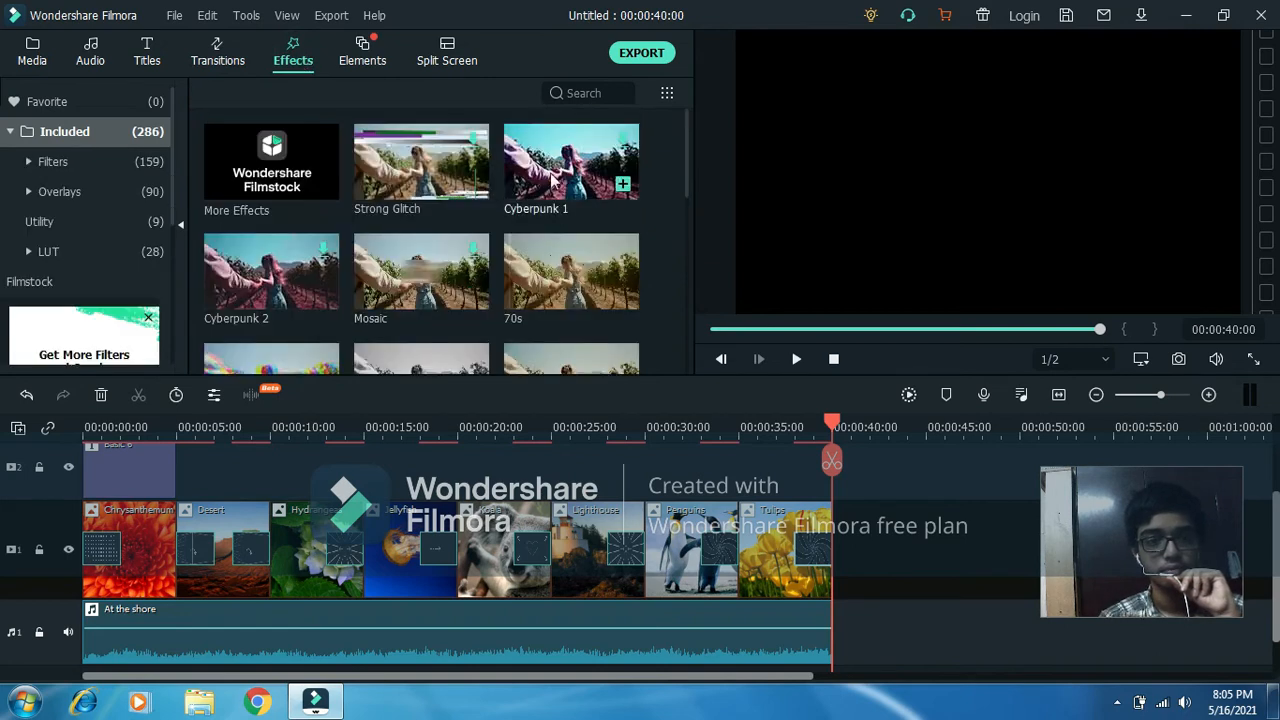
pyautogui.moveTo(685, 124); pyautogui.dragTo(687, 250)
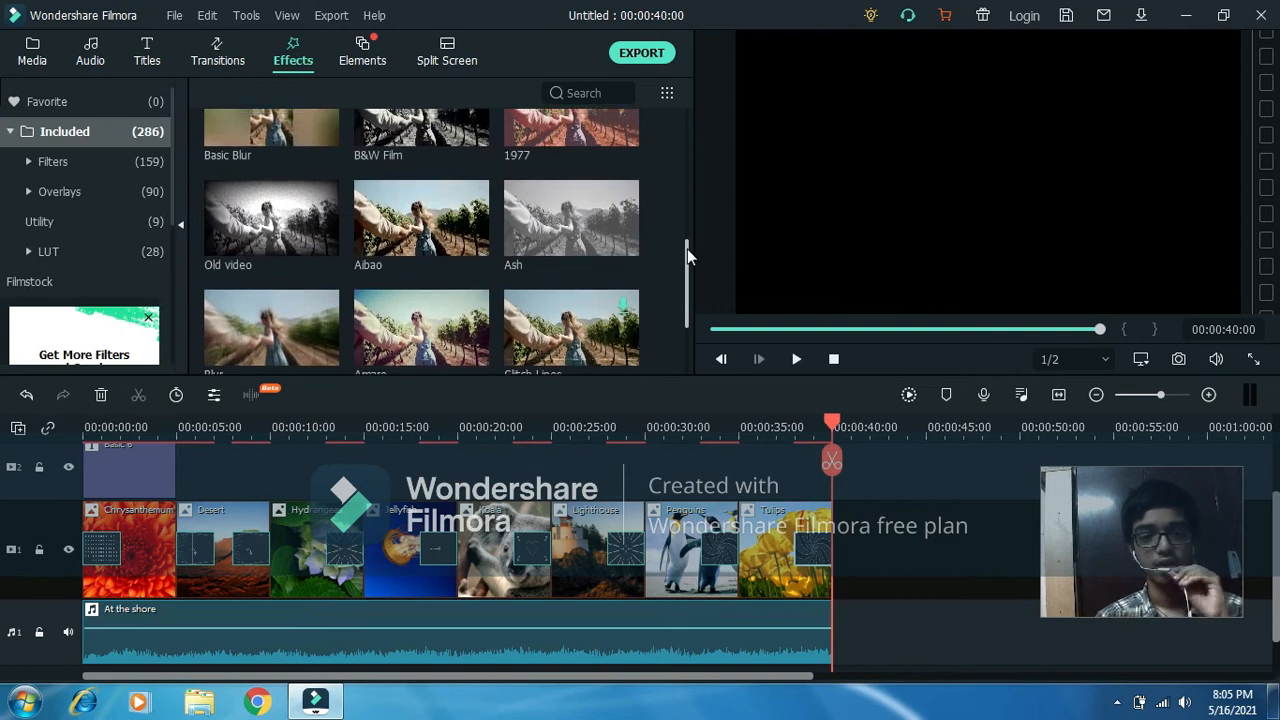
pyautogui.moveTo(687, 248); pyautogui.dragTo(684, 166)
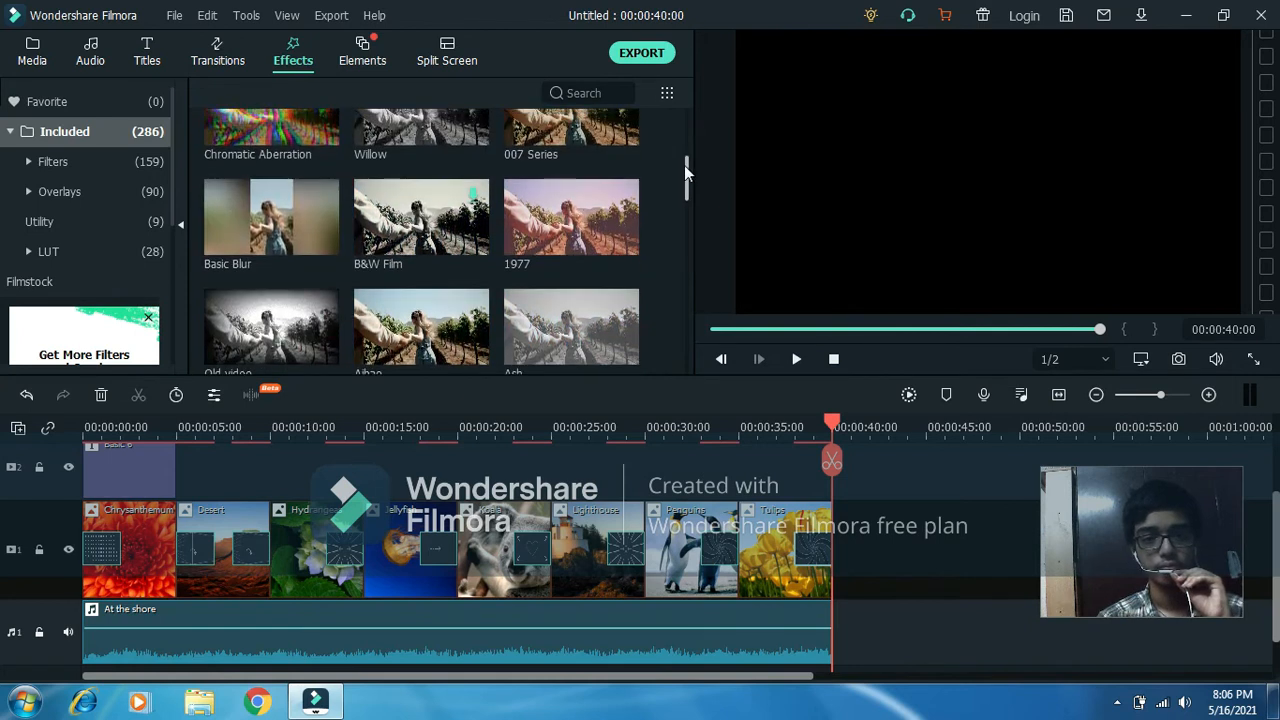
pyautogui.click(622, 240)
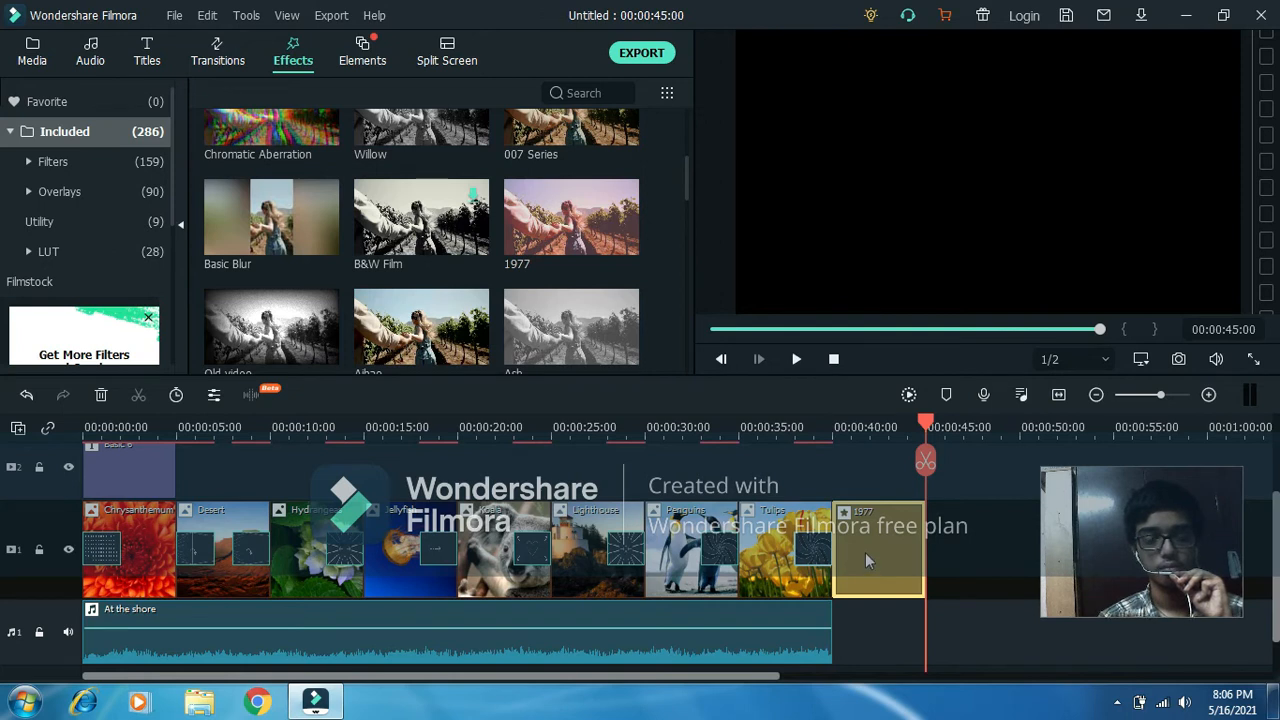
# Play back the end of the Tulips picture into the 1977 effect.
pyautogui.moveTo(925, 420); pyautogui.dragTo(794, 424)
pyautogui.click(797, 359)
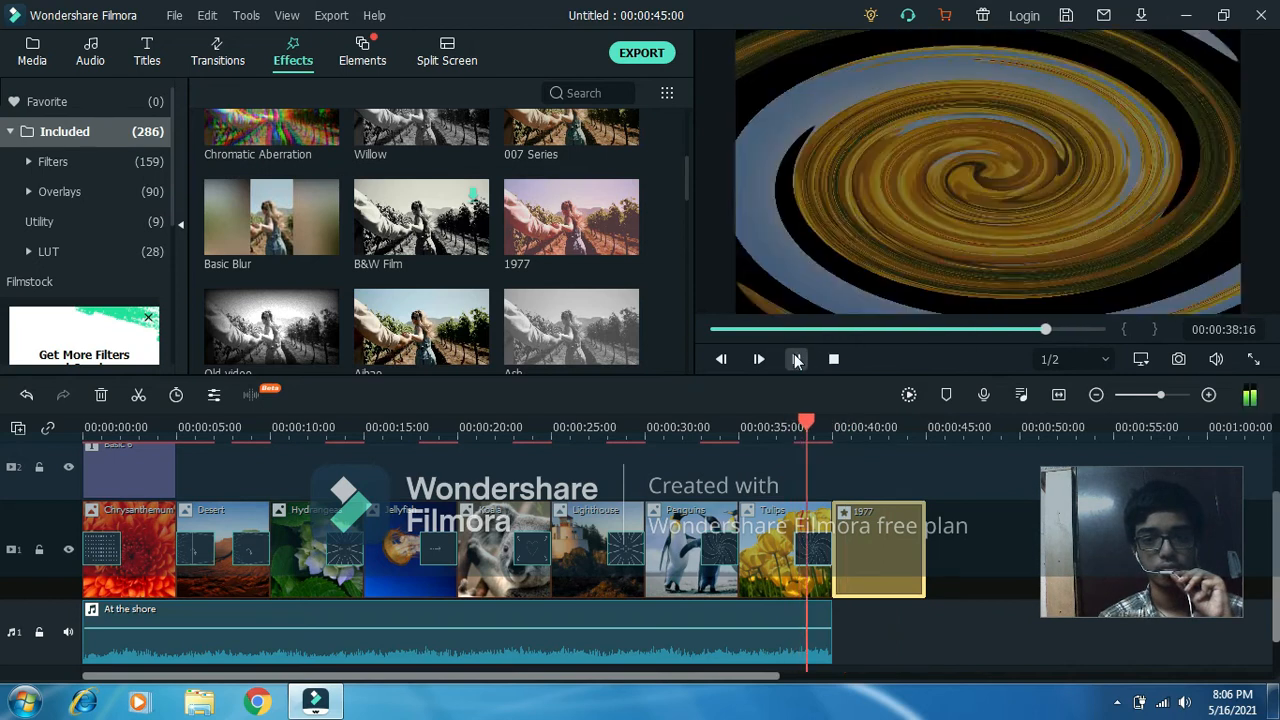
pyautogui.click(797, 359)
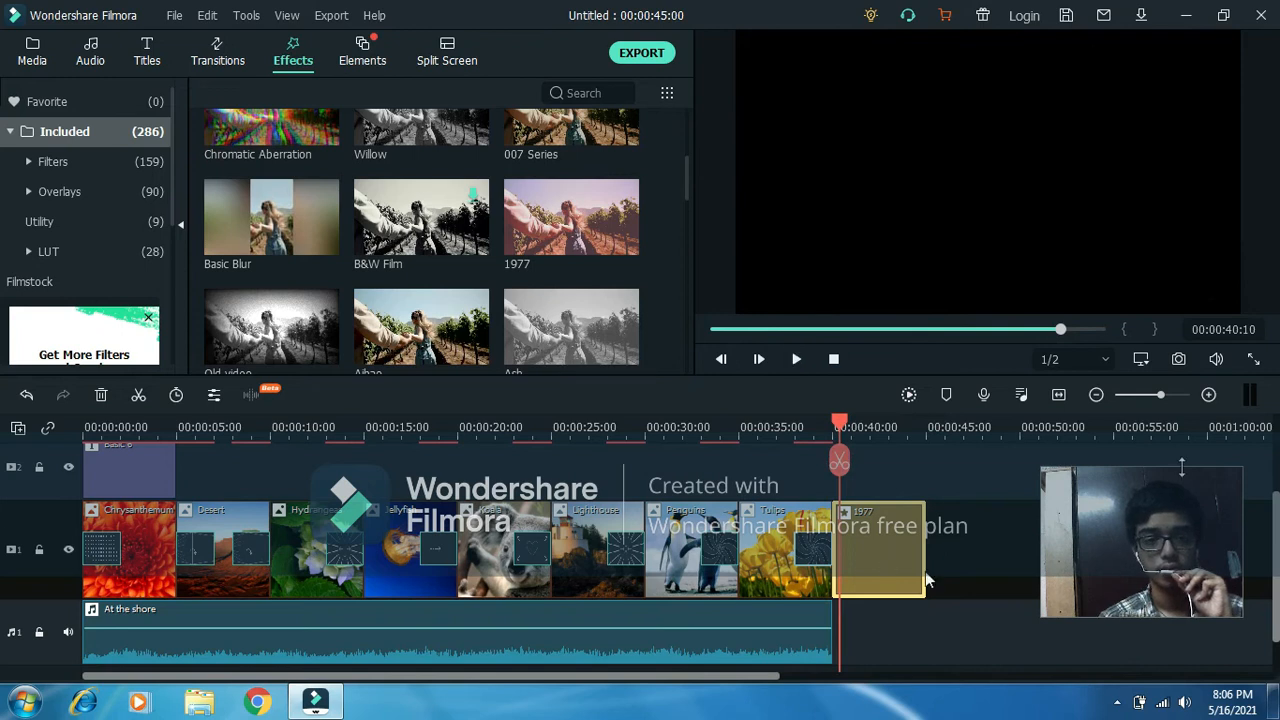
# Inspect the settings of the 1977 effect and close them without changes.
pyautogui.scroll(-2, 4, 560)
pyautogui.scroll(5, 4, 598)
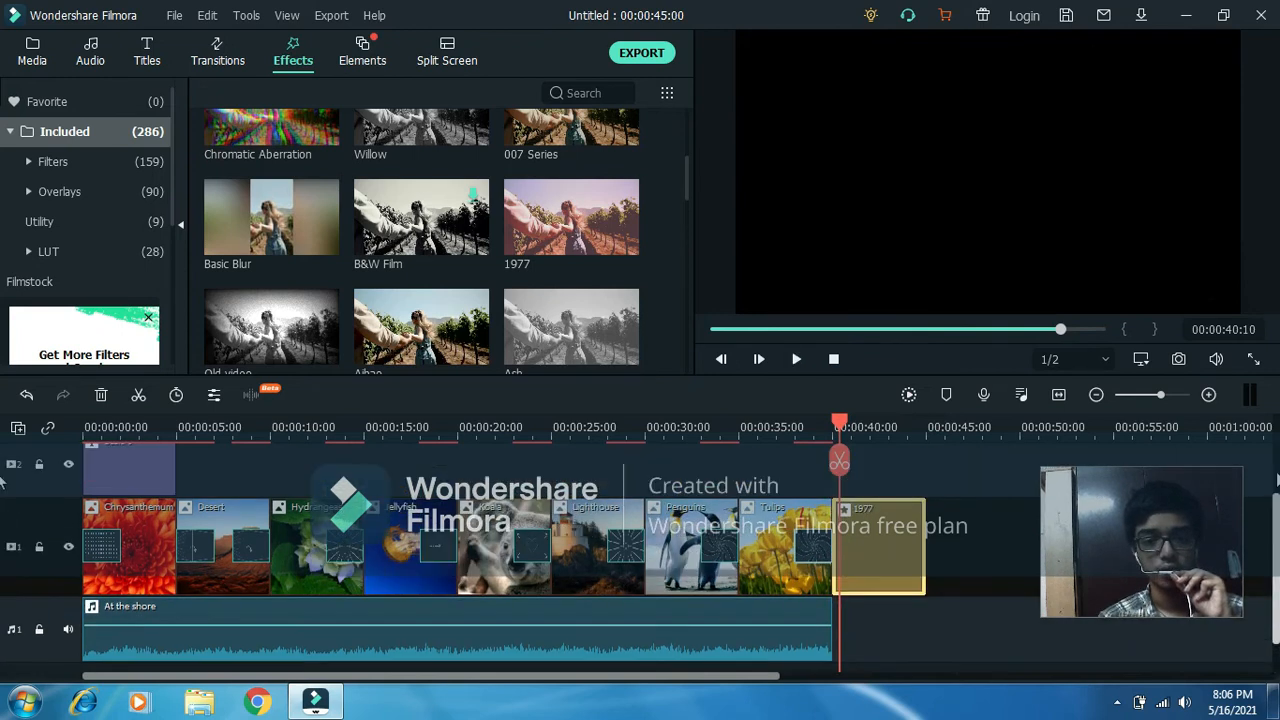
pyautogui.doubleClick(887, 632)
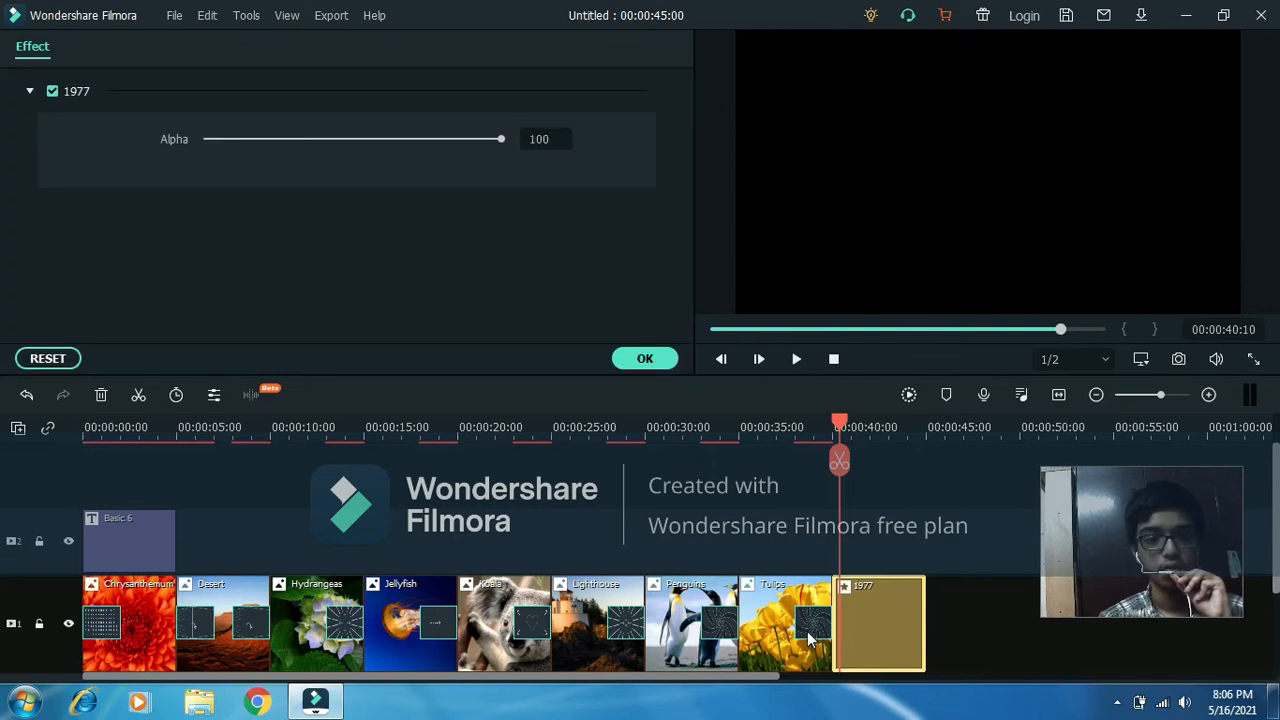
pyautogui.click(645, 359)
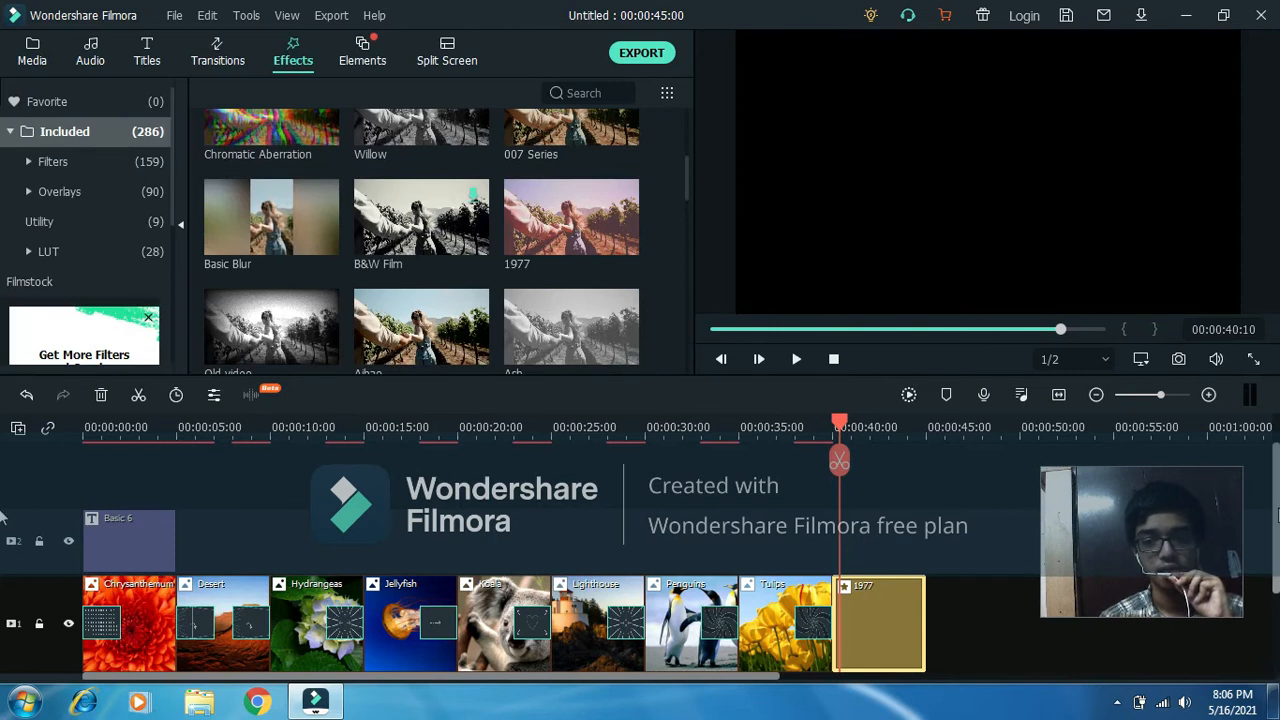
# Delete the 1977 effect from the end of the picture track.
pyautogui.click(866, 629)
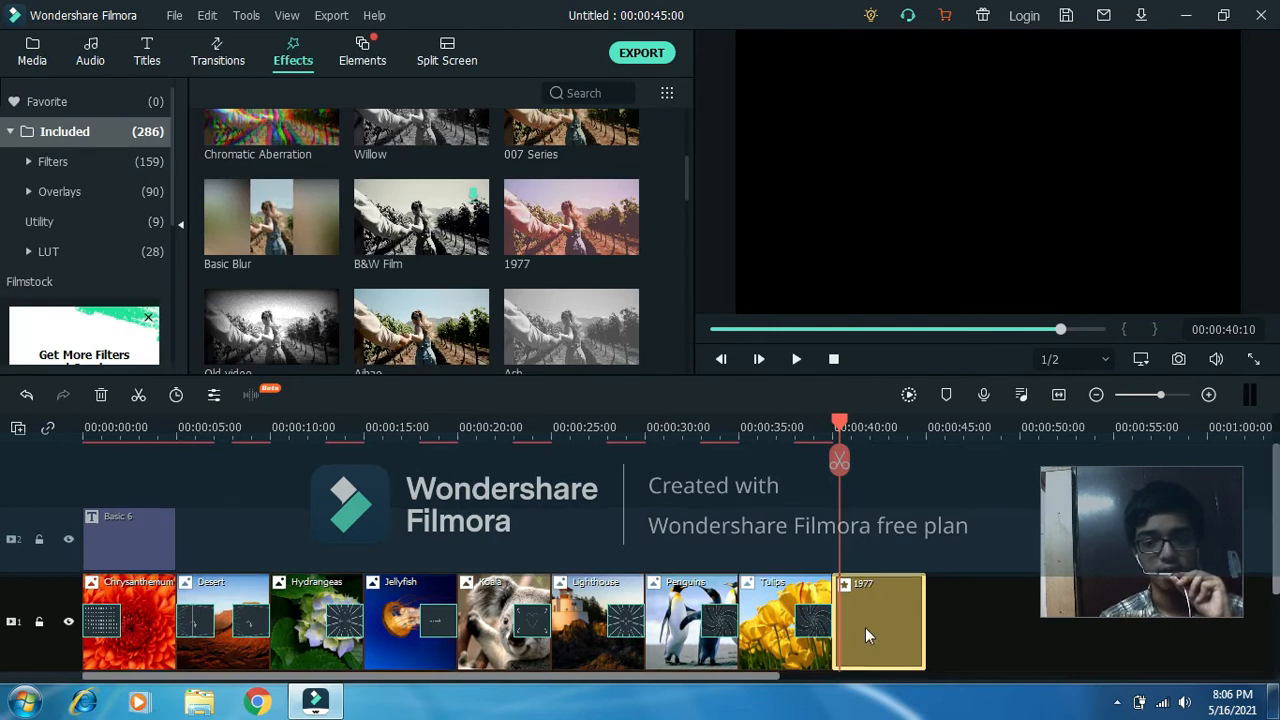
pyautogui.rightClick(868, 625)
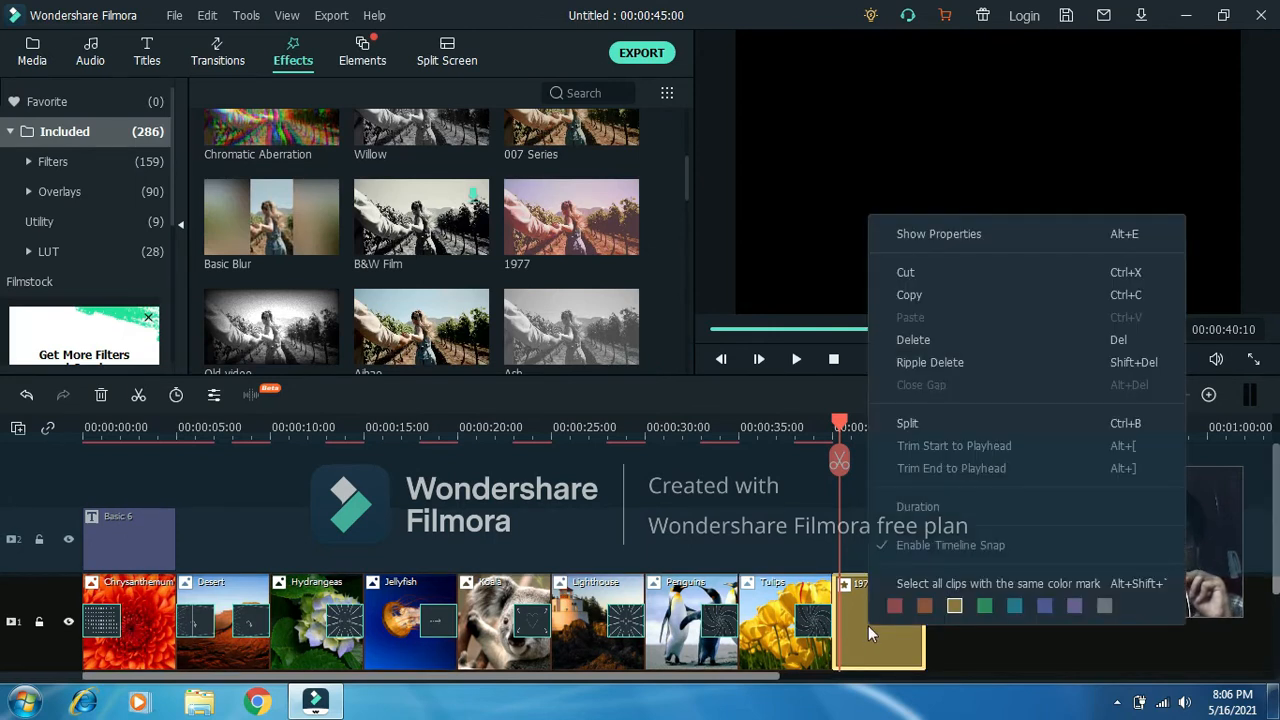
pyautogui.click(908, 341)
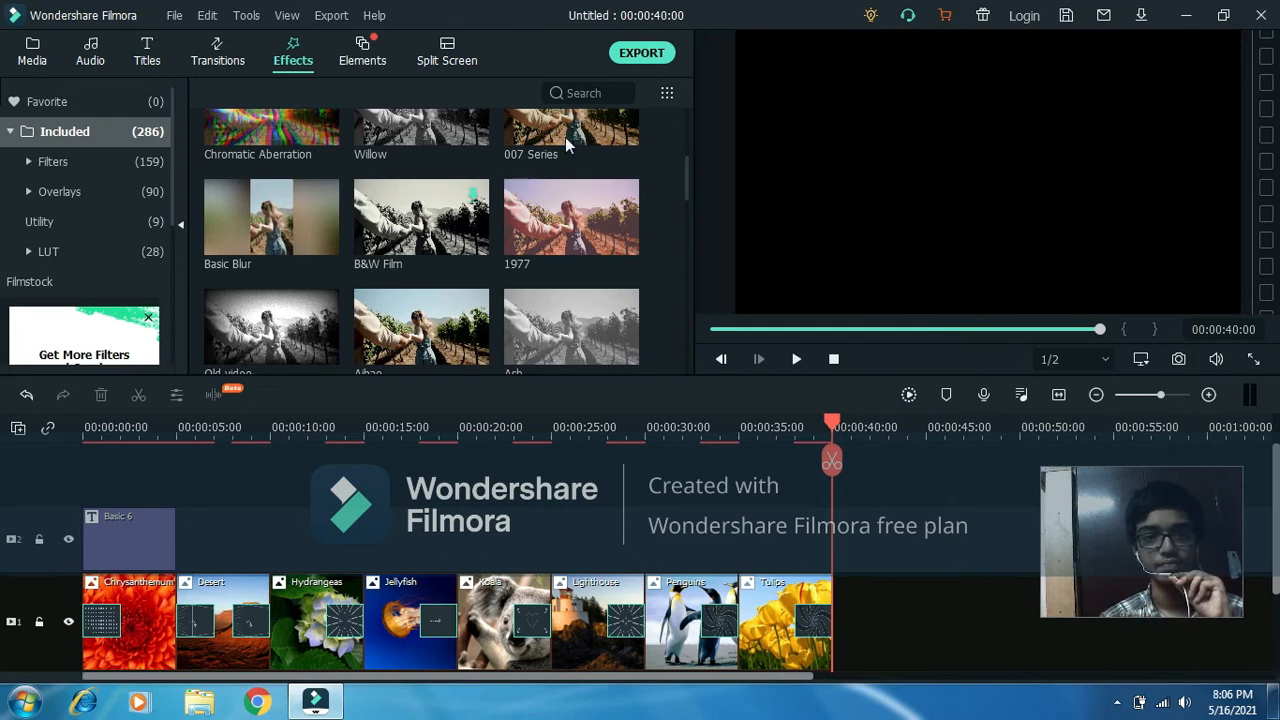
# Add the Electricity Energy 1 element after the Tulips picture and play it back from the end of that picture.
pyautogui.click(362, 51)
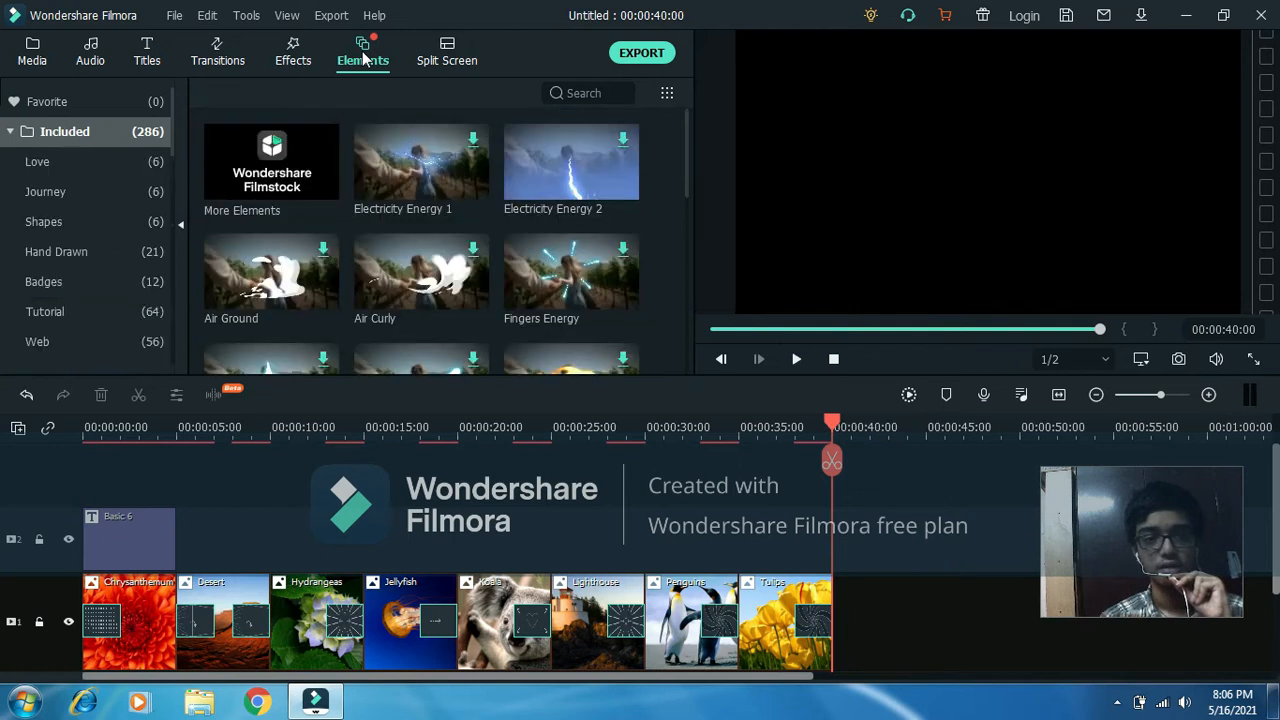
pyautogui.moveTo(437, 170)
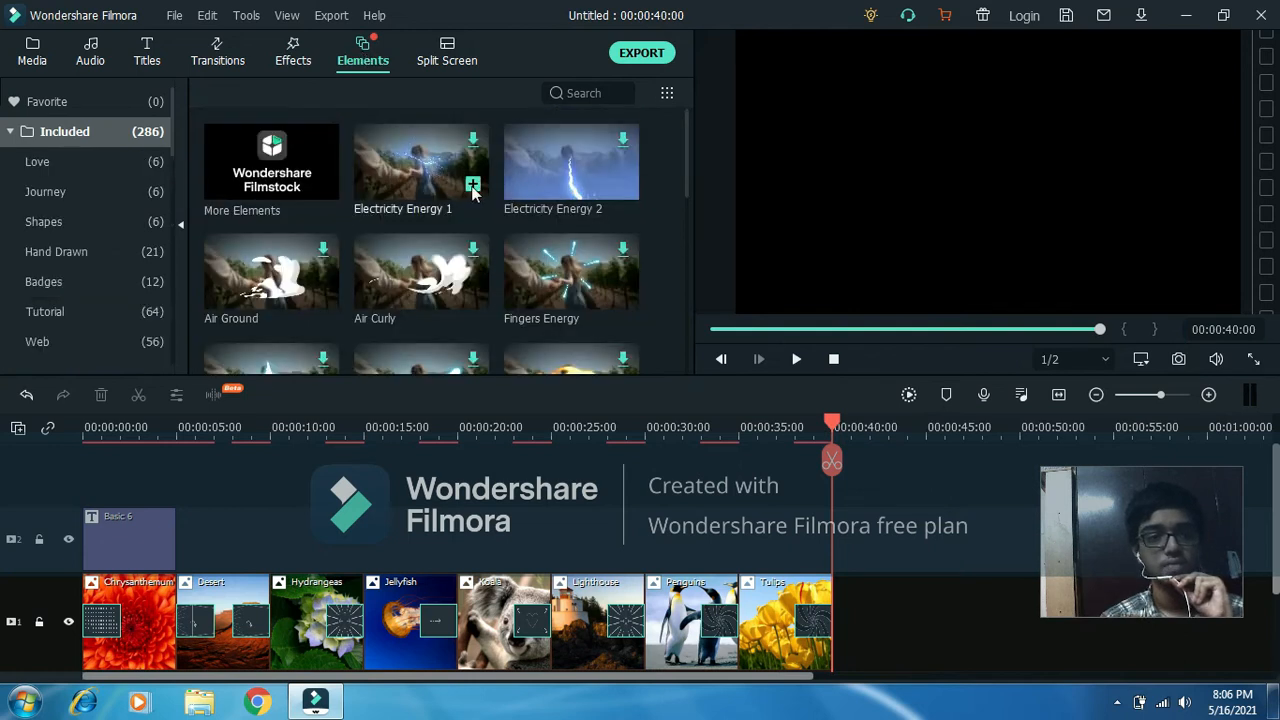
pyautogui.click(472, 188)
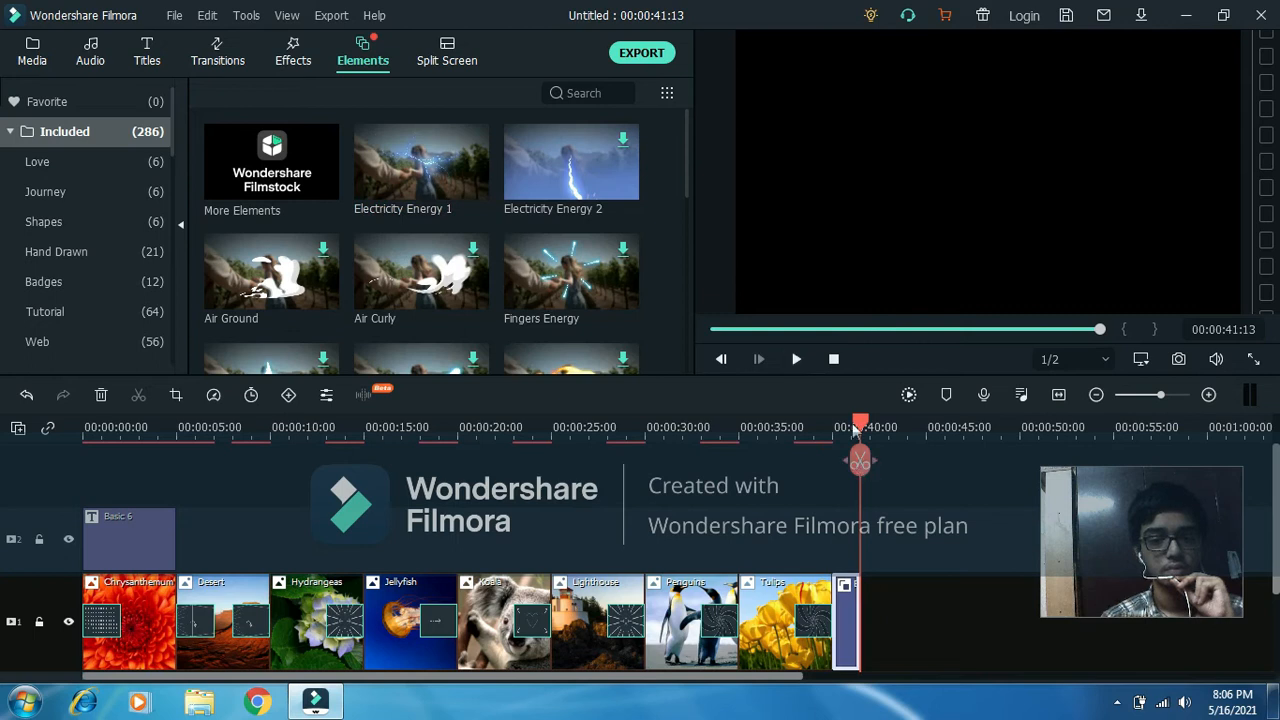
pyautogui.moveTo(860, 414); pyautogui.dragTo(831, 420)
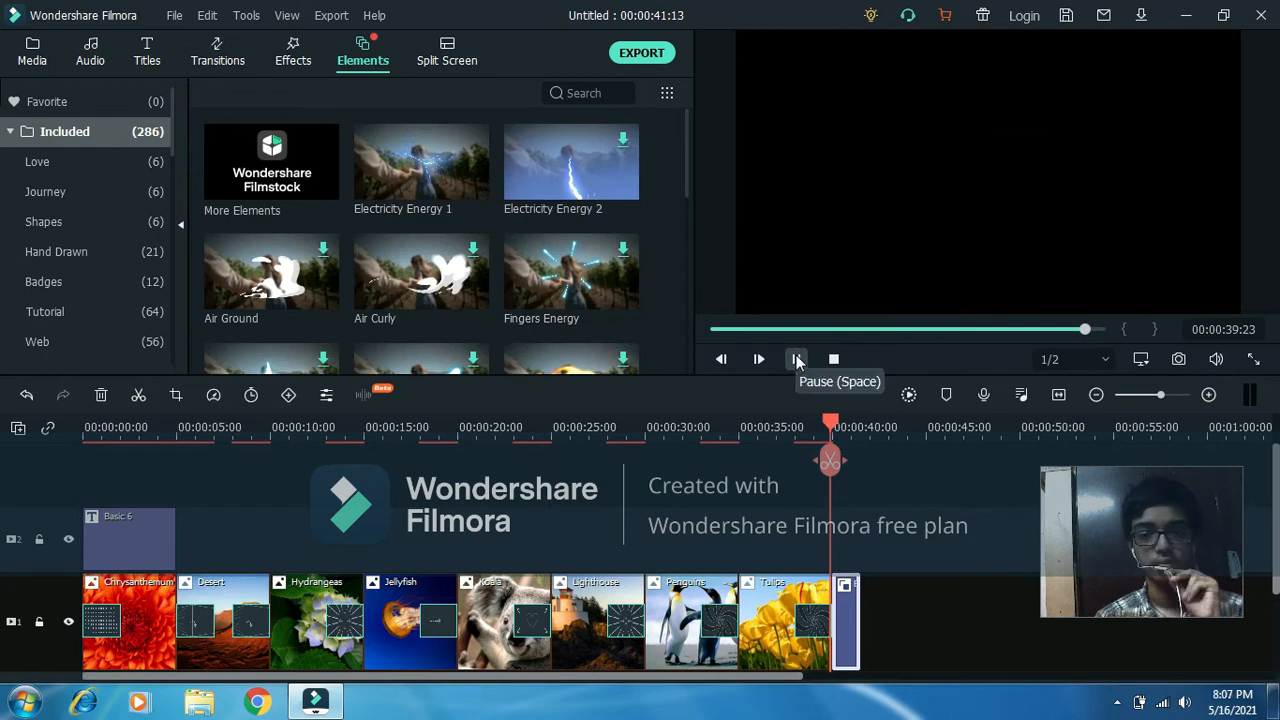
pyautogui.press('space')
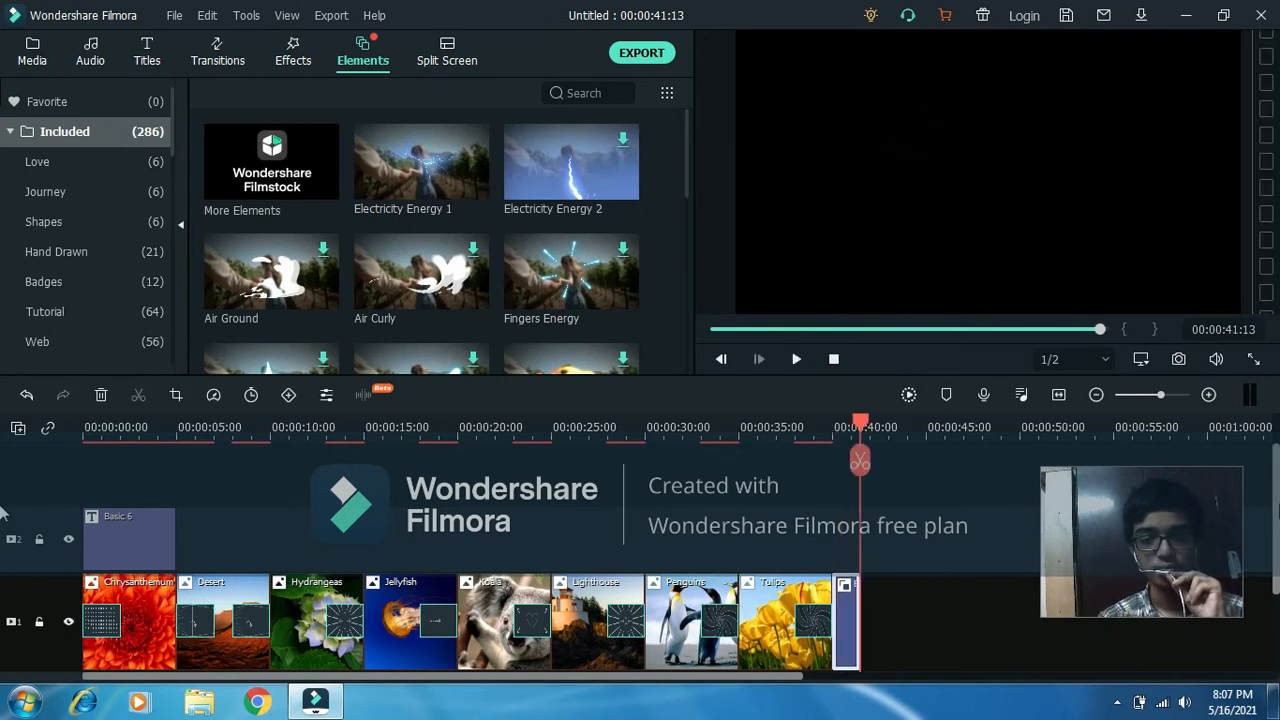
# Show the available split-screen layouts.
pyautogui.scroll(-2, 3, 571)
pyautogui.scroll(2, 3, 571)
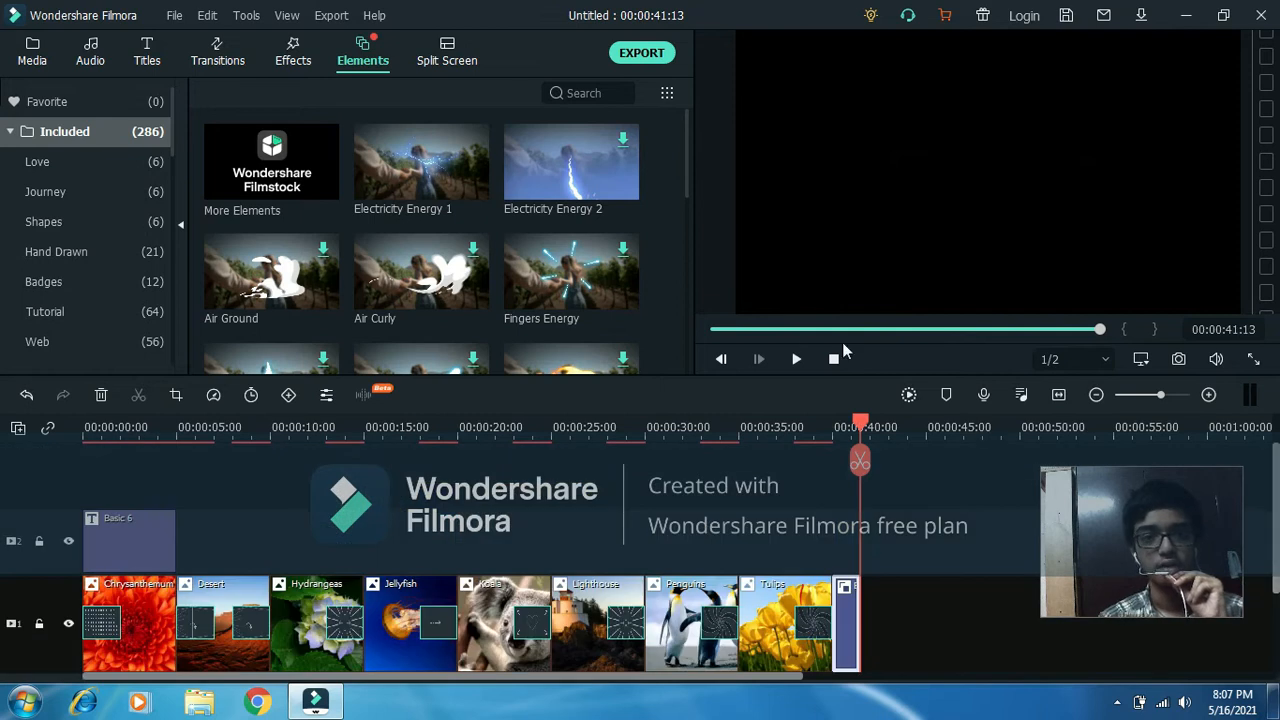
pyautogui.click(457, 62)
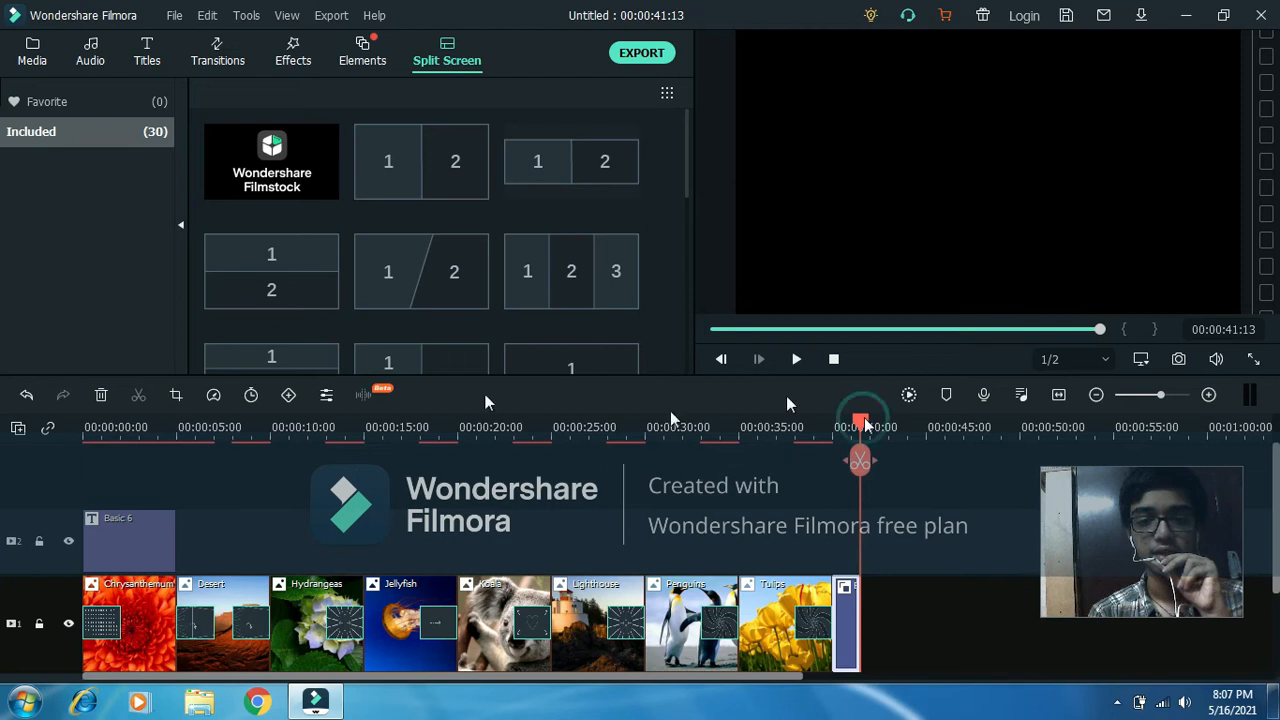
# Add the side-by-side two-pane split screen after the last element at 00:00:42:00 and try to place the Chrysanthemum picture in it.
pyautogui.click(484, 427)
pyautogui.moveTo(295, 390); pyautogui.dragTo(88, 388)
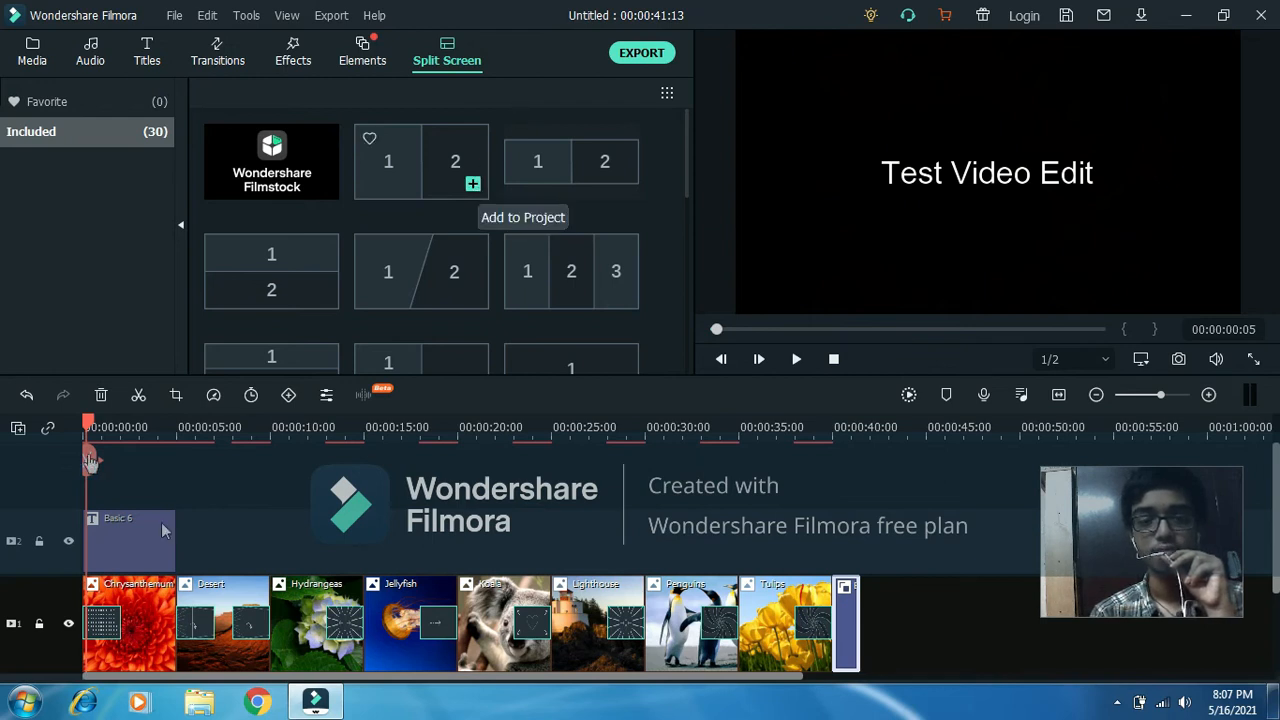
pyautogui.moveTo(90, 462); pyautogui.dragTo(871, 472)
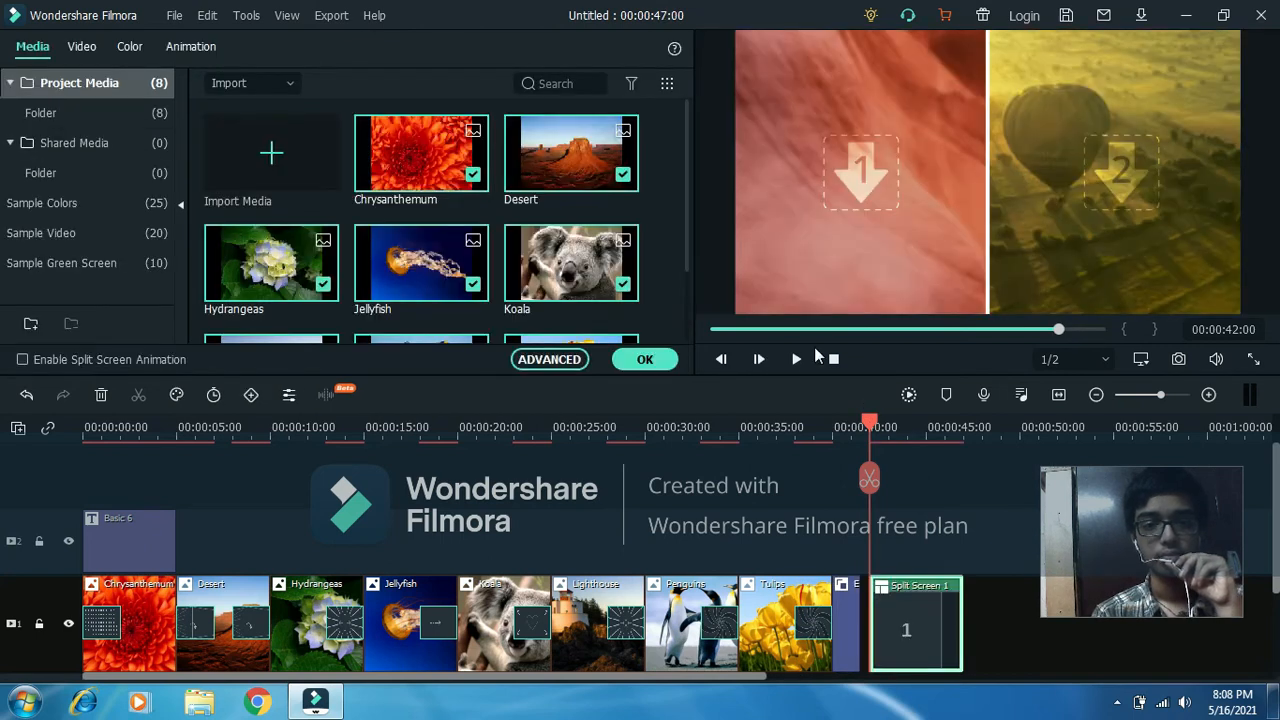
pyautogui.moveTo(420, 150); pyautogui.dragTo(927, 622)
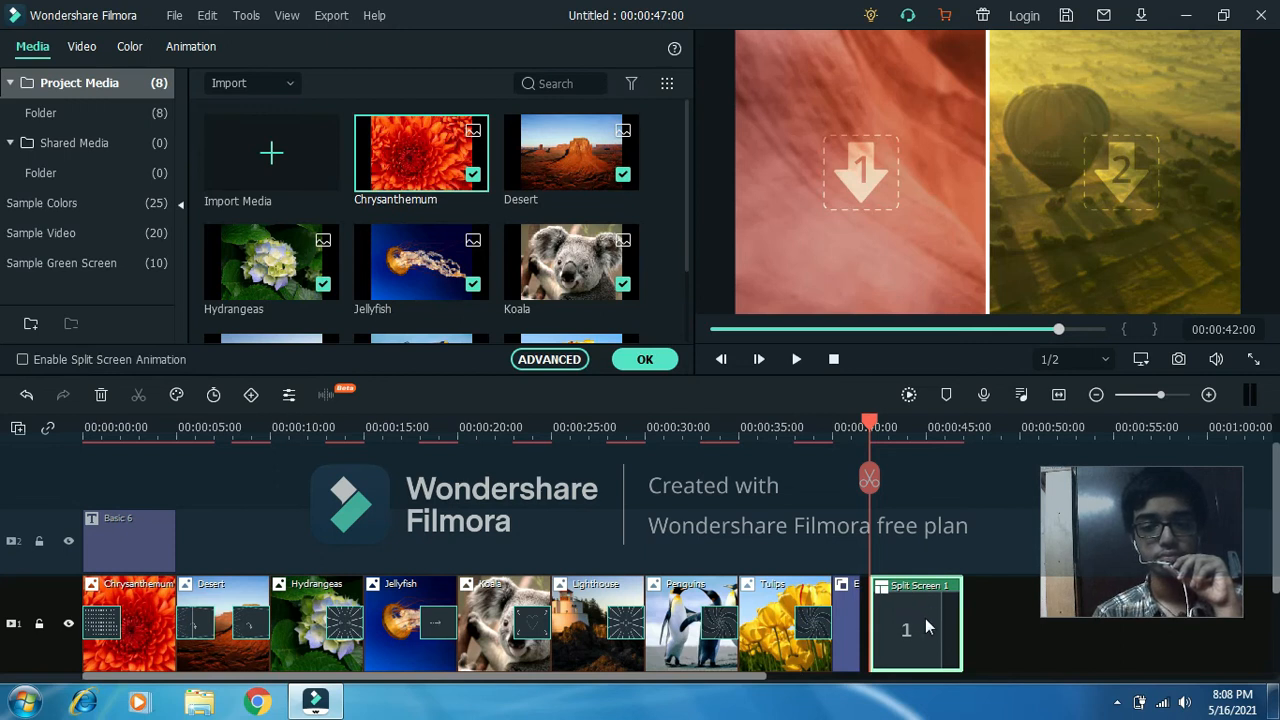
# Play back the split screen clip and the opening of the slideshow.
pyautogui.click(795, 359)
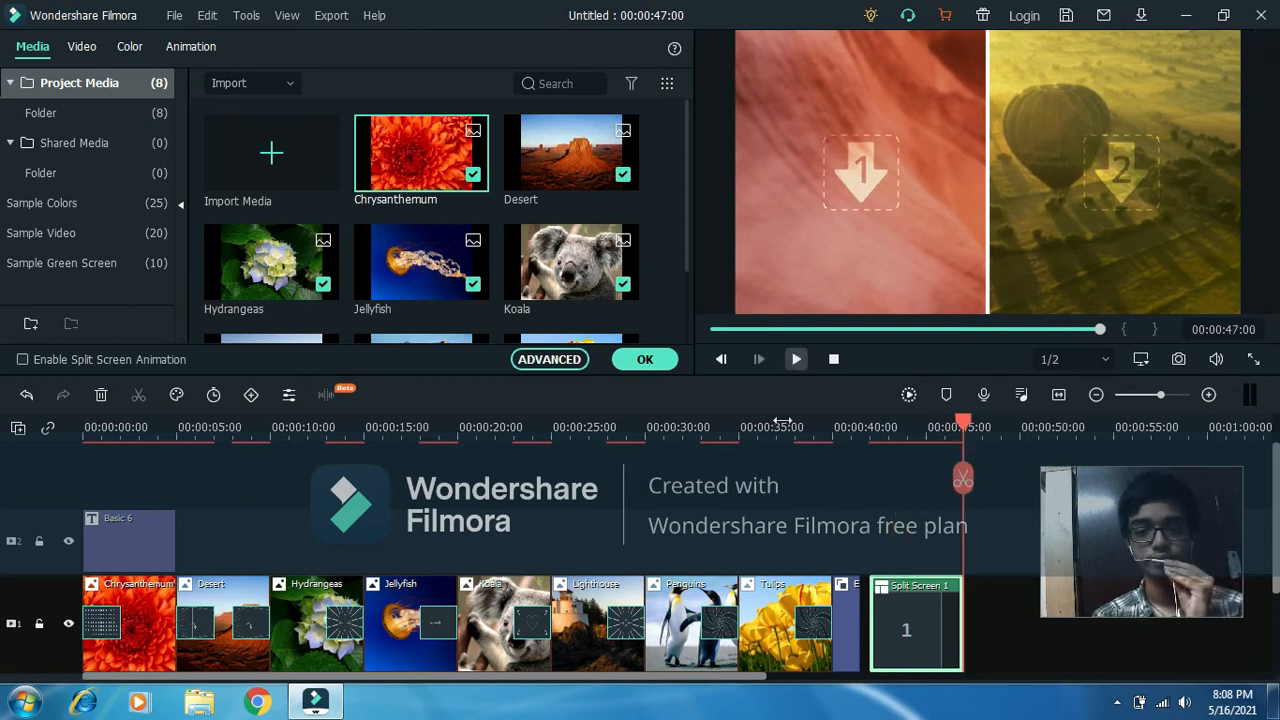
pyautogui.click(796, 359)
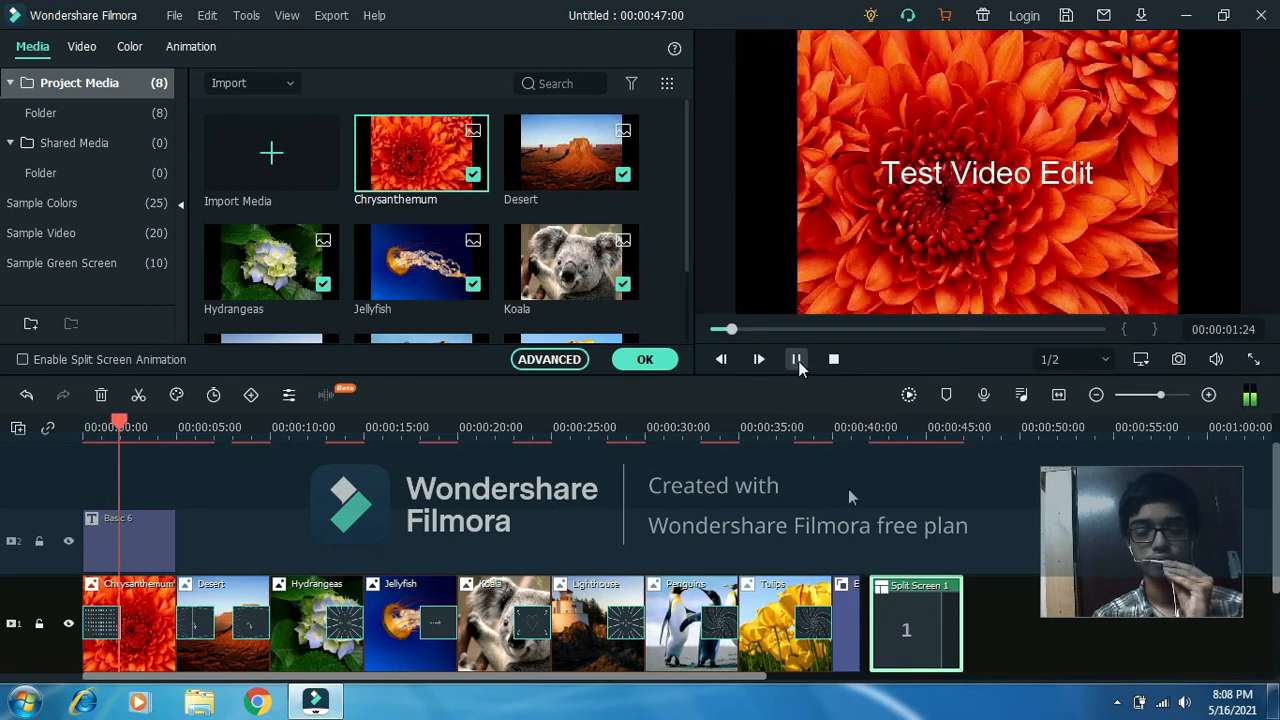
pyautogui.click(797, 361)
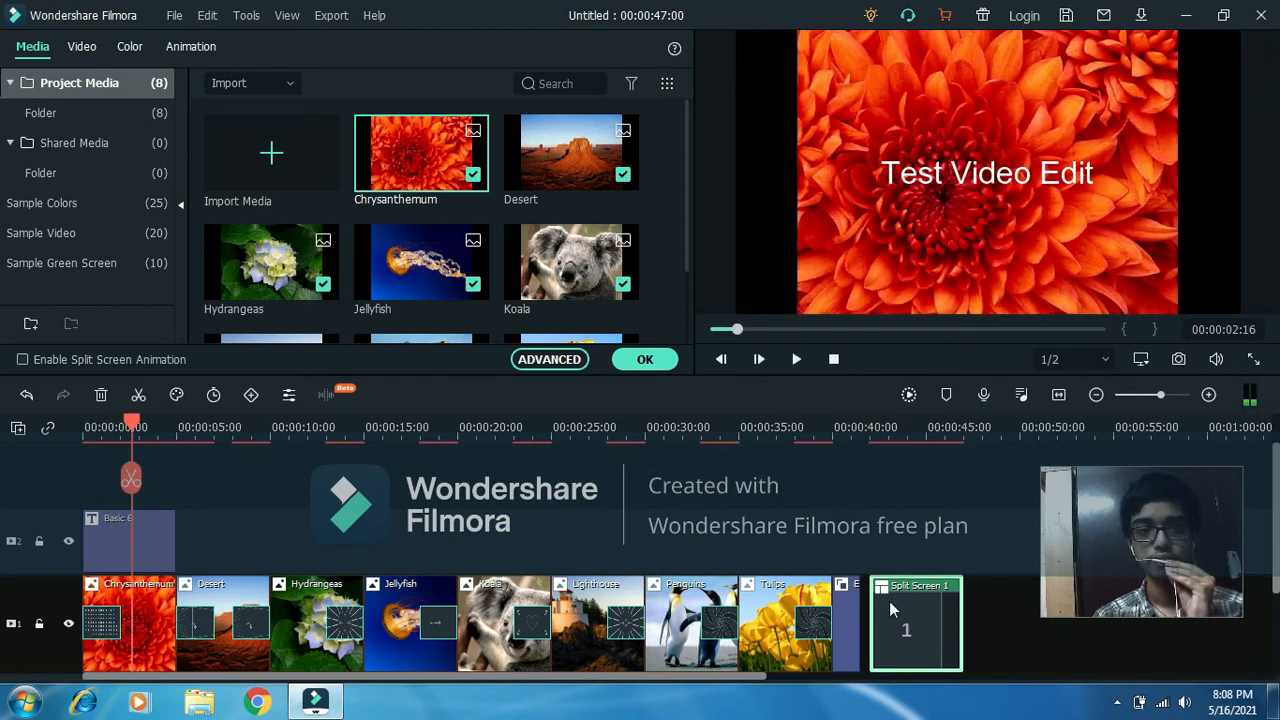
# Delete the split screen clip from the picture track and close its settings.
pyautogui.rightClick(896, 621)
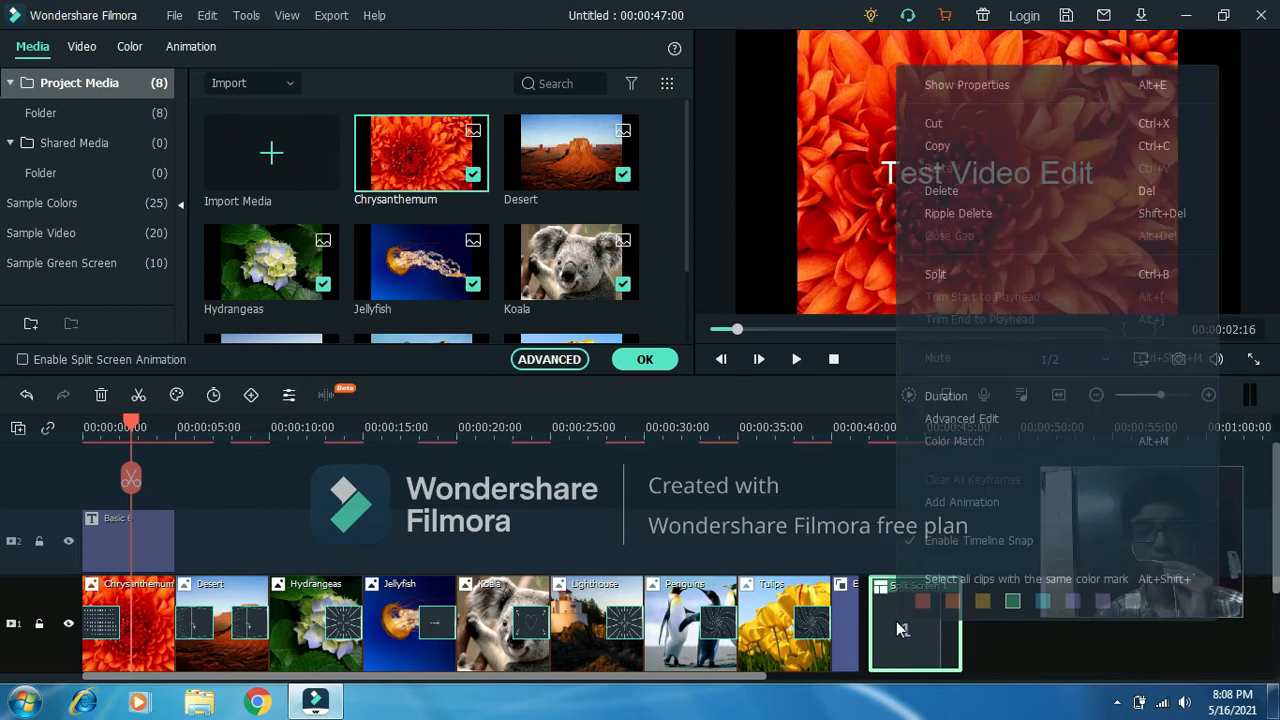
pyautogui.click(936, 196)
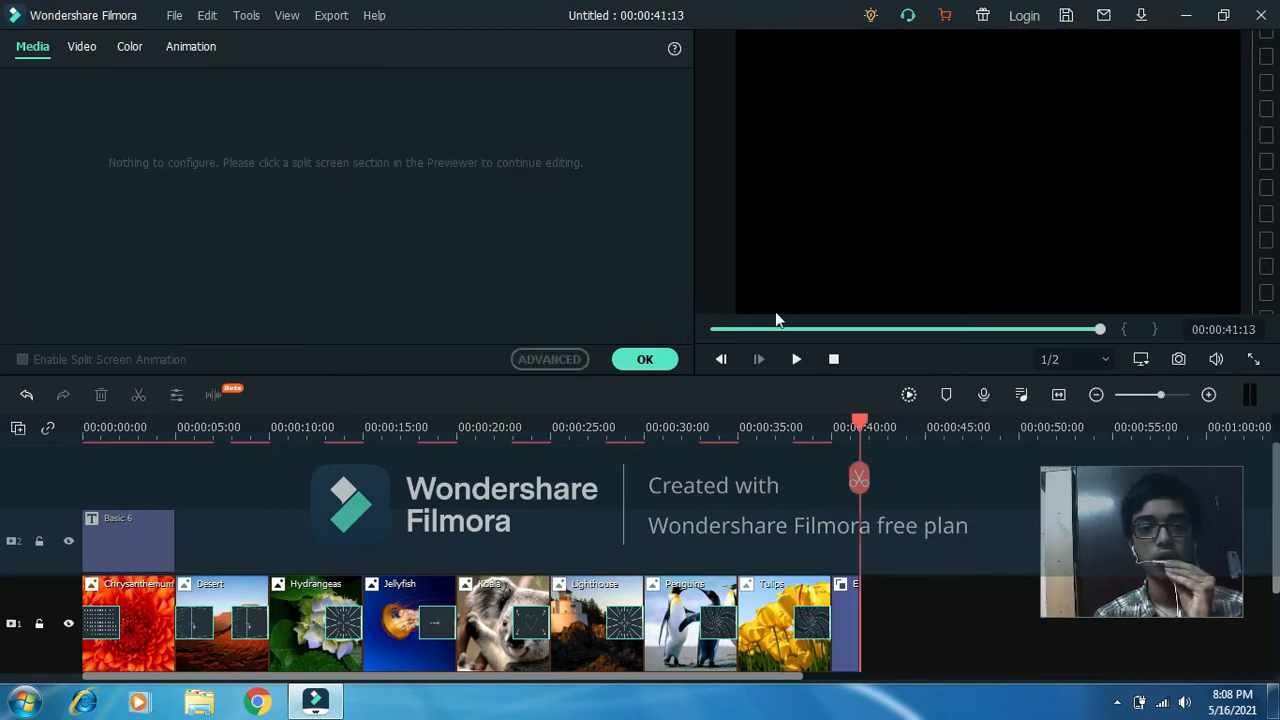
pyautogui.click(633, 362)
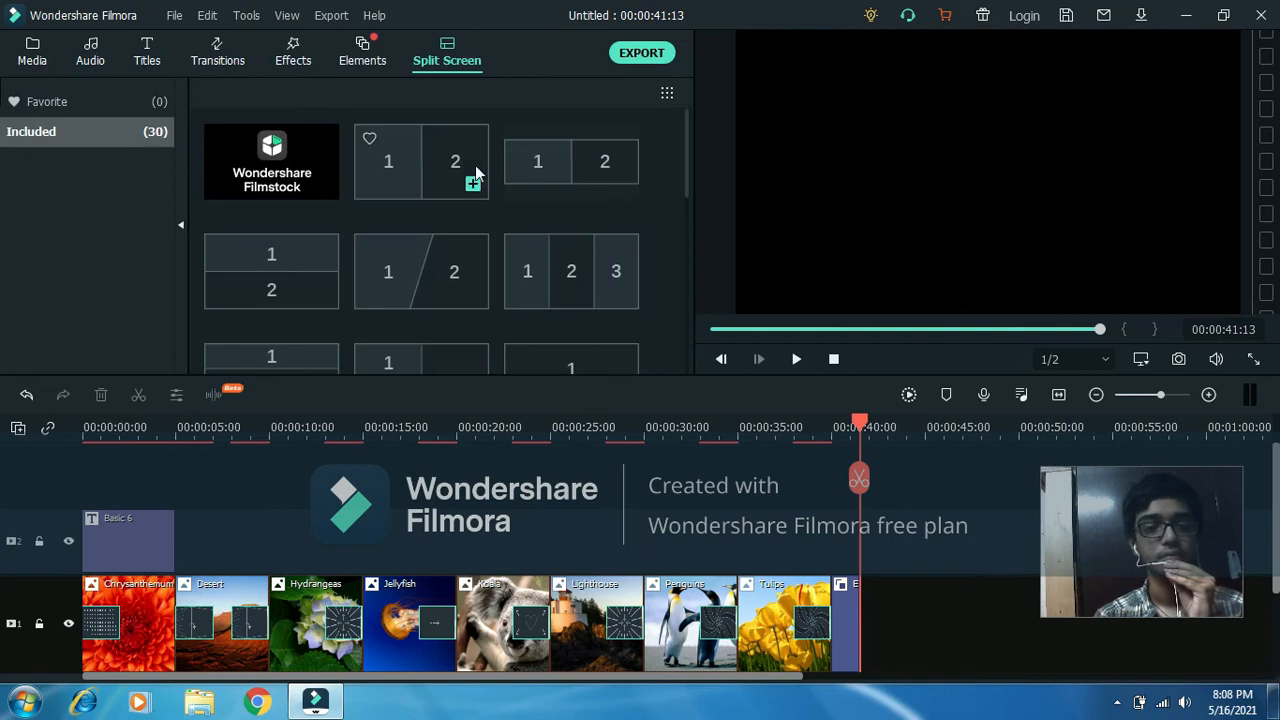
# Delete the Electricity Energy 1 element after the Tulips picture and check the remaining tracks.
pyautogui.click(851, 636)
pyautogui.rightClick(851, 636)
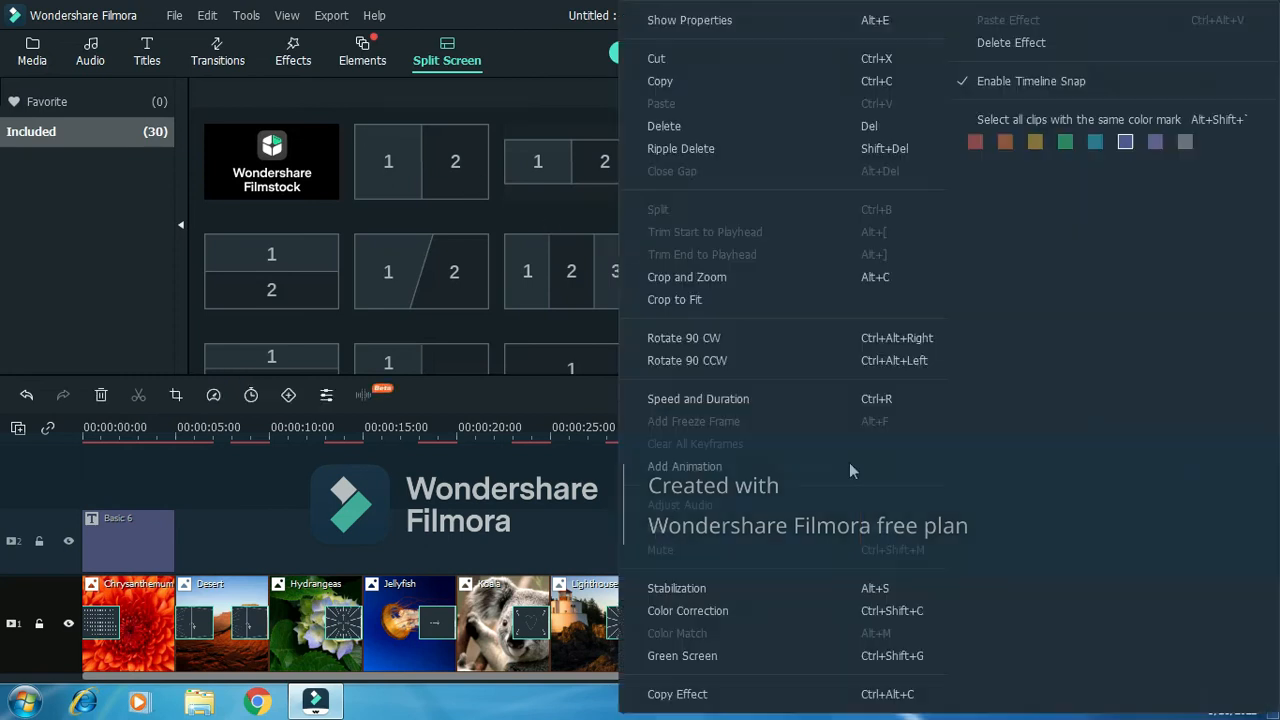
pyautogui.click(712, 125)
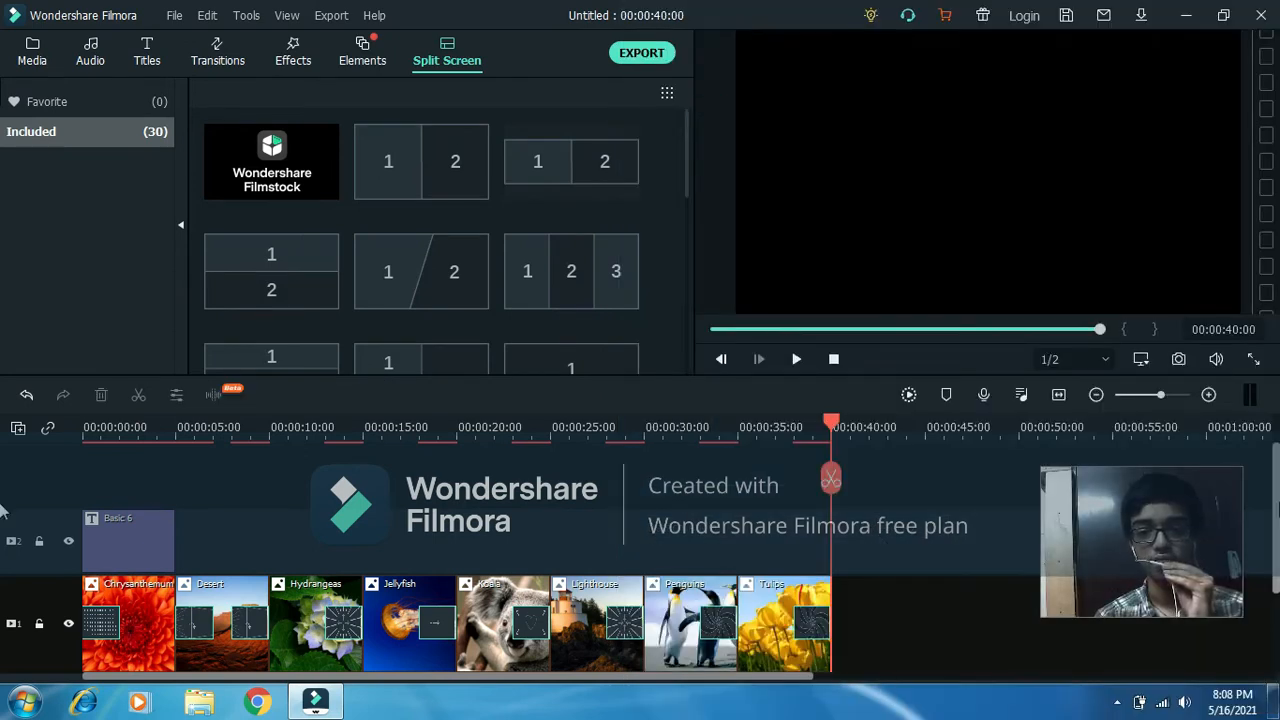
pyautogui.scroll(-2, 4, 577)
pyautogui.scroll(2, 1150, 540)
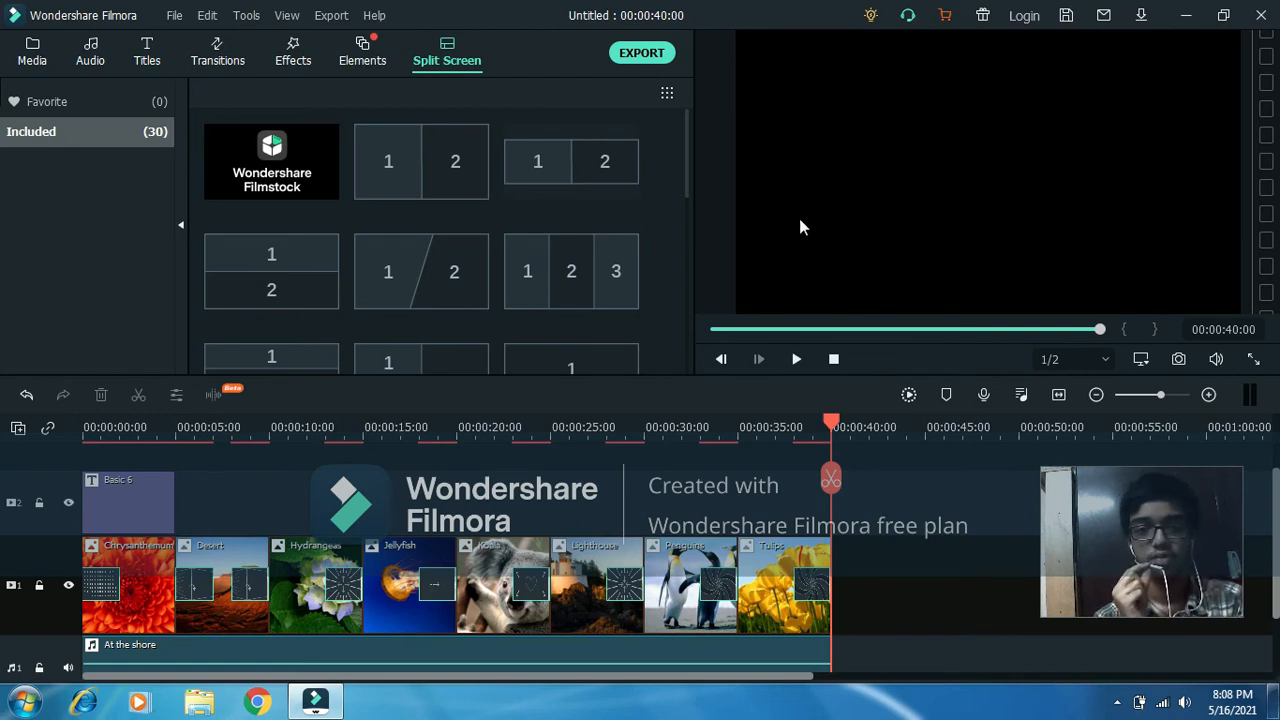
pyautogui.click(642, 54)
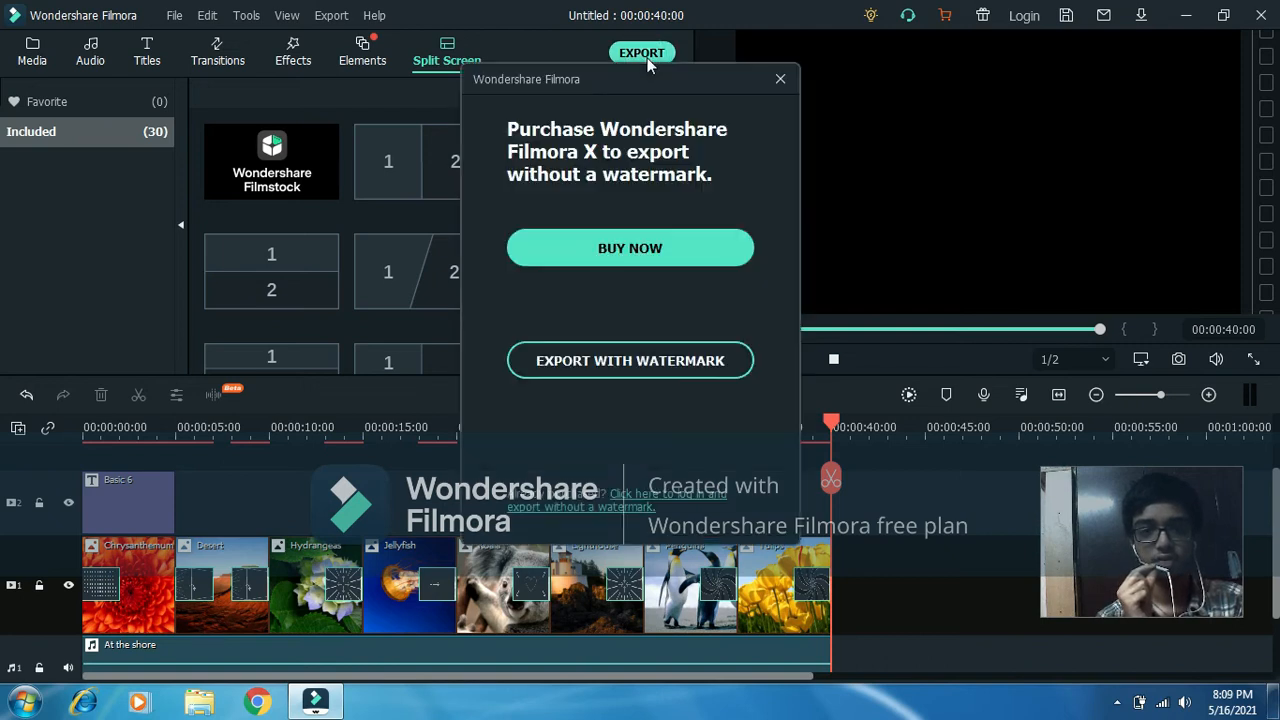
pyautogui.click(648, 358)
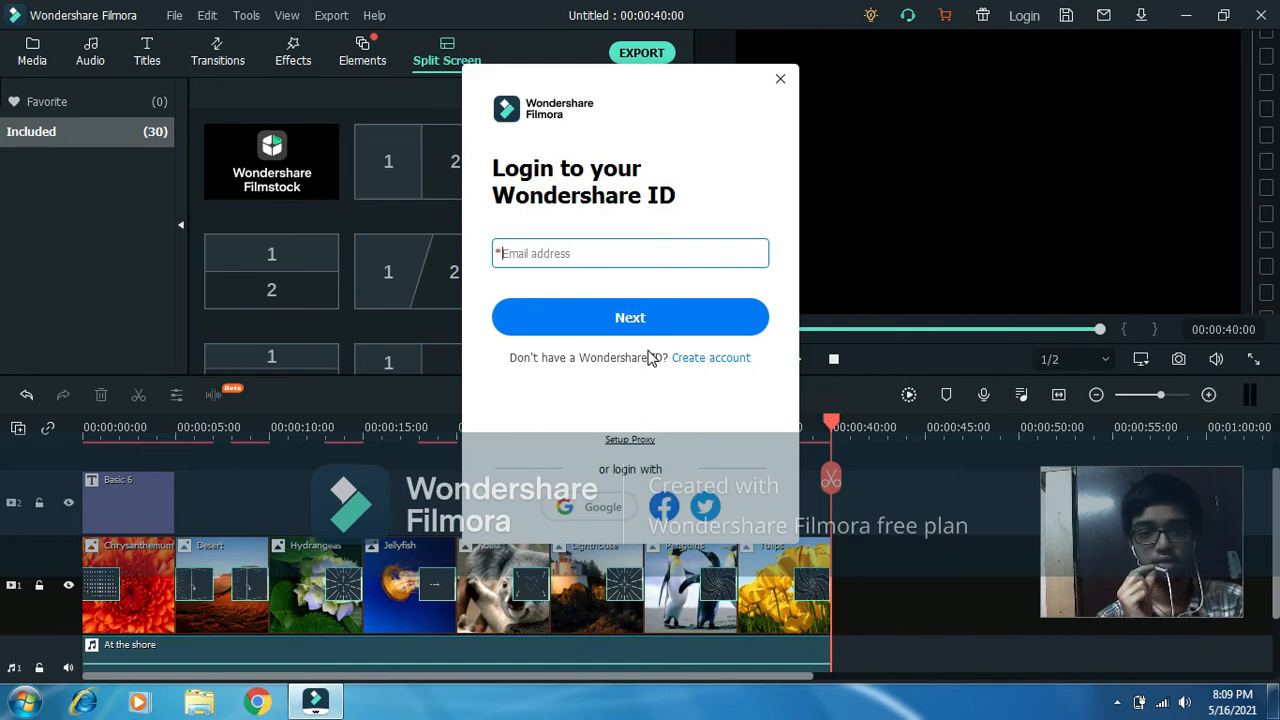
pyautogui.click(781, 80)
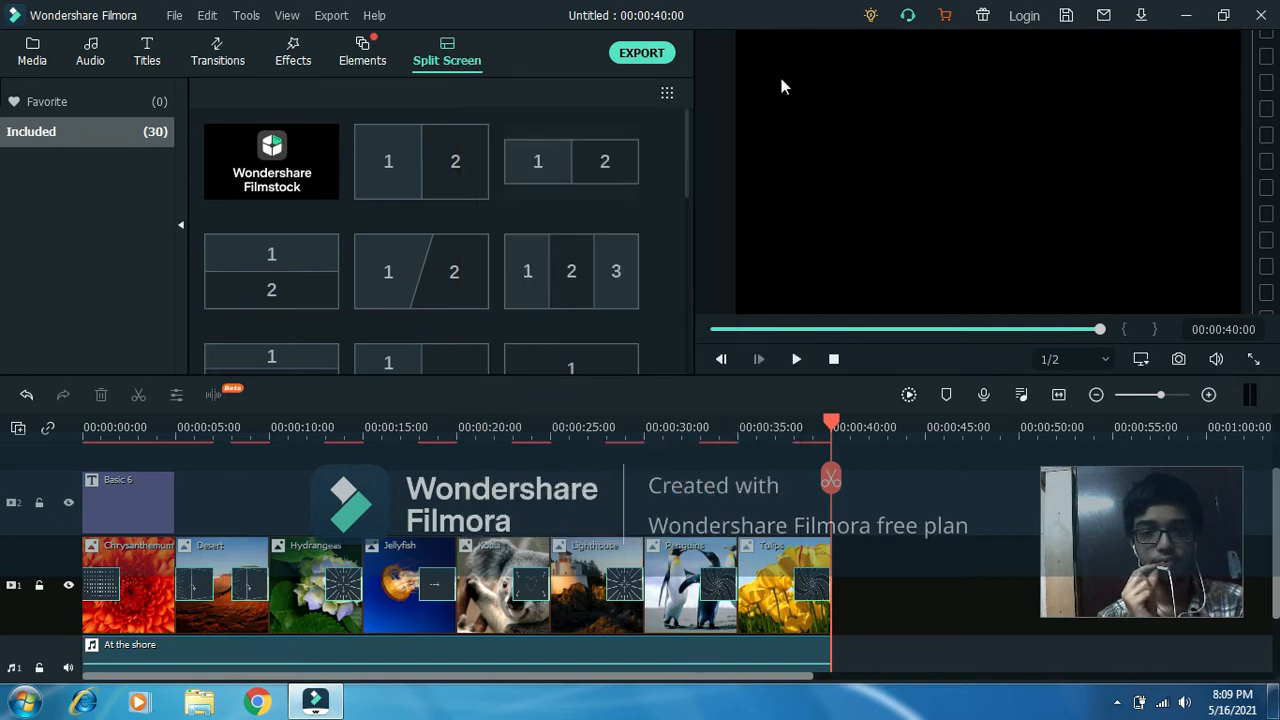
# Choose to export with a watermark, log in to the Wondershare ID with a saved Google account, and close the browser.
pyautogui.click(655, 57)
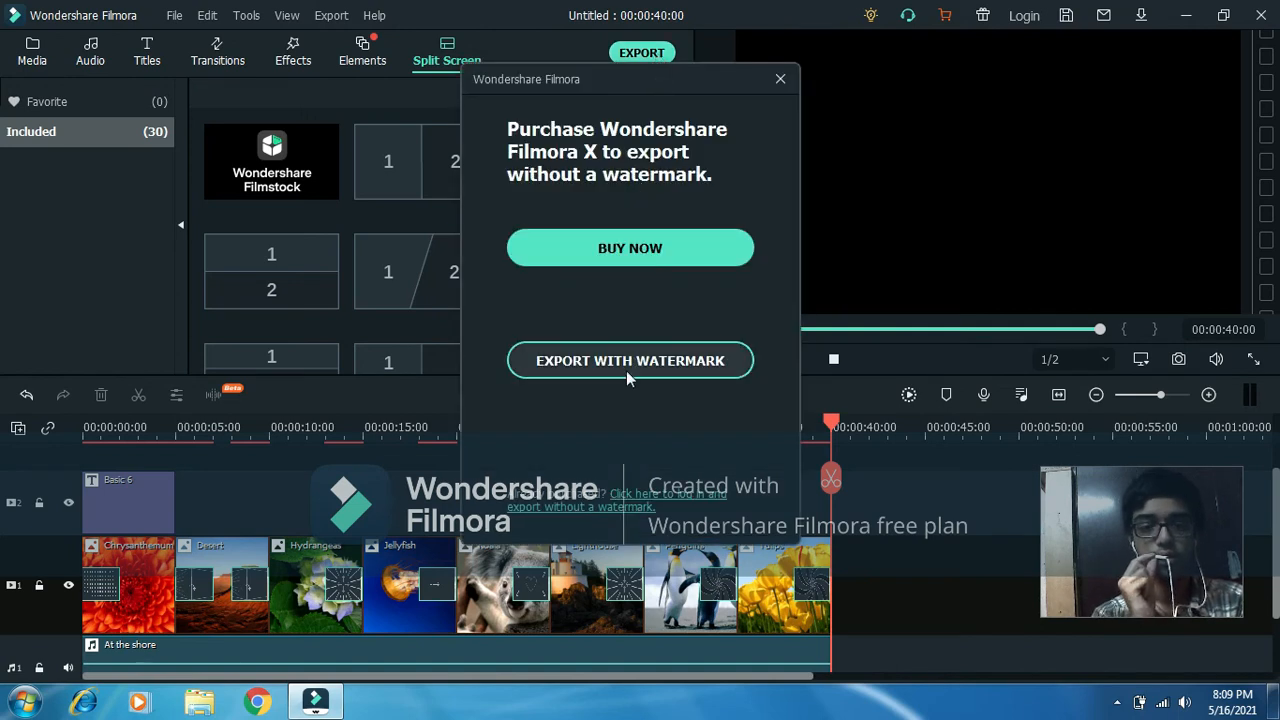
pyautogui.click(630, 362)
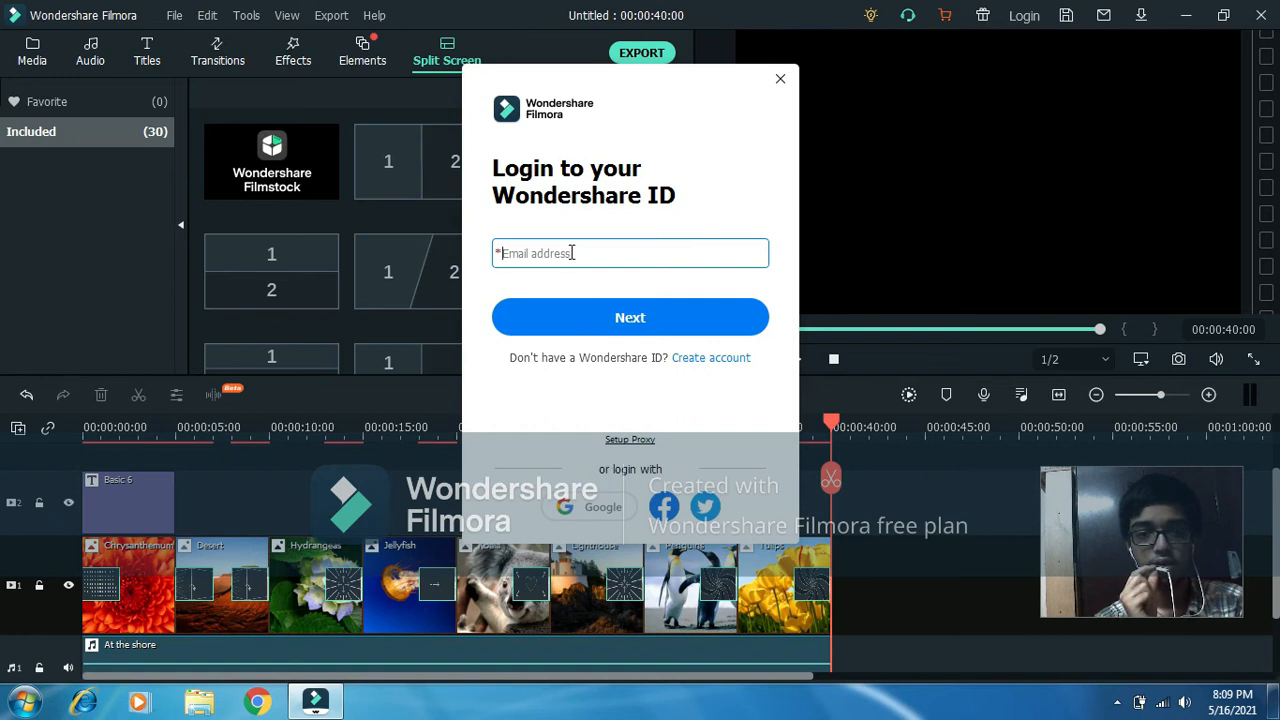
pyautogui.click(583, 510)
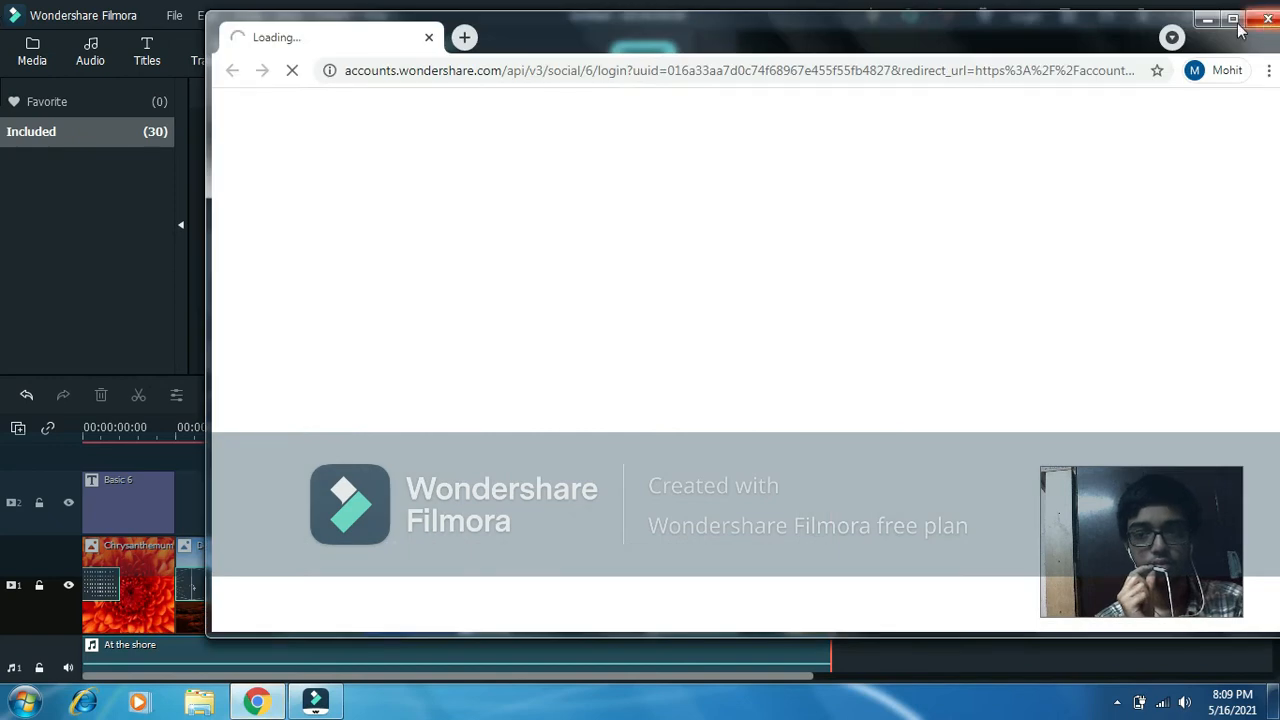
pyautogui.click(1235, 21)
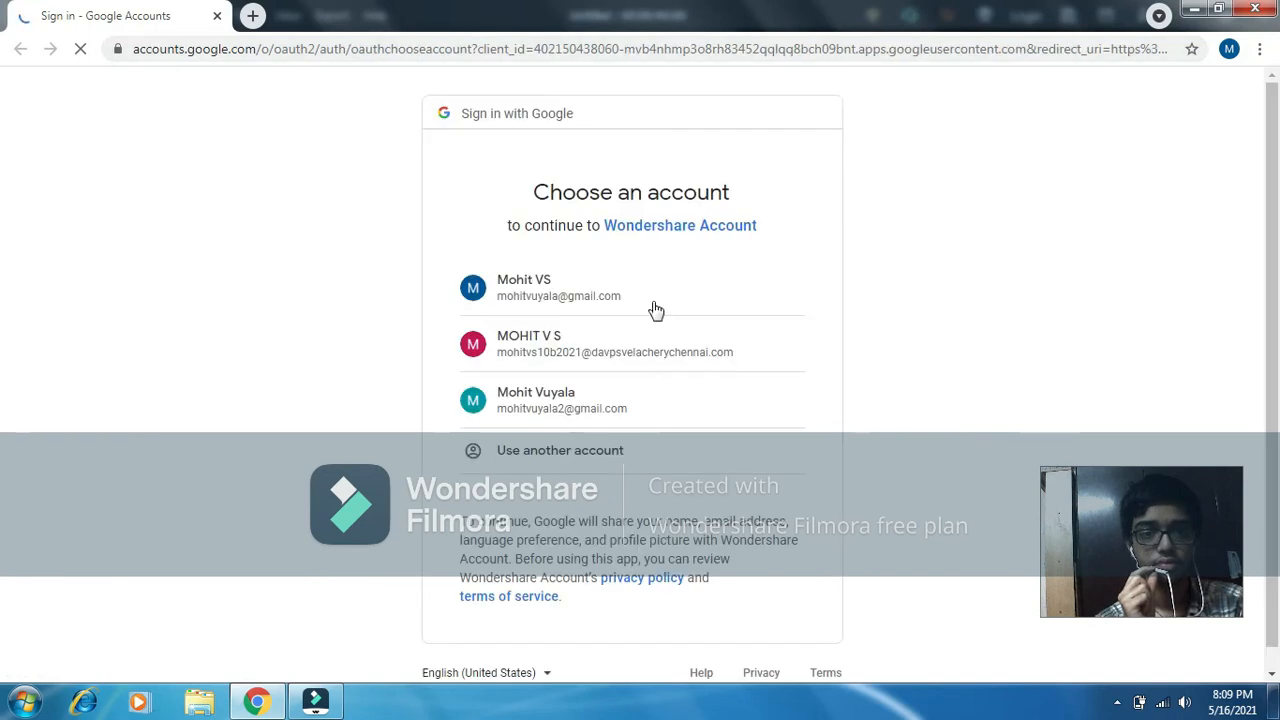
pyautogui.click(618, 428)
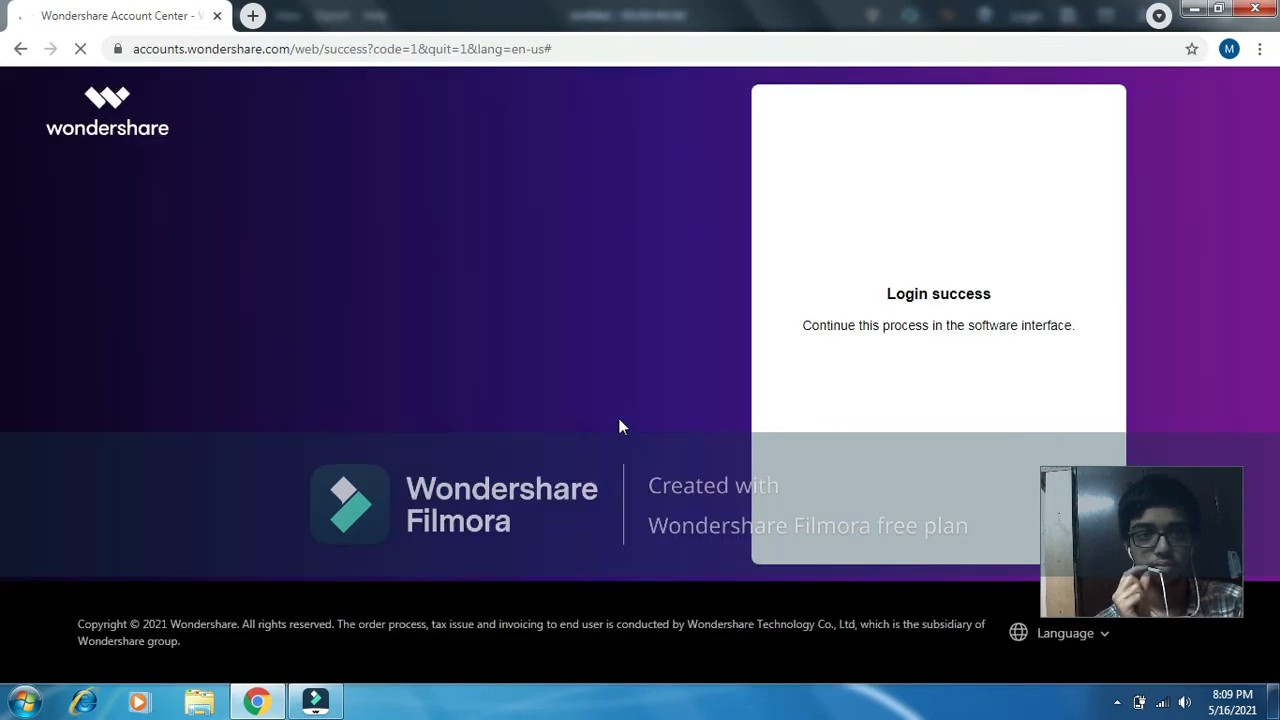
pyautogui.click(1253, 12)
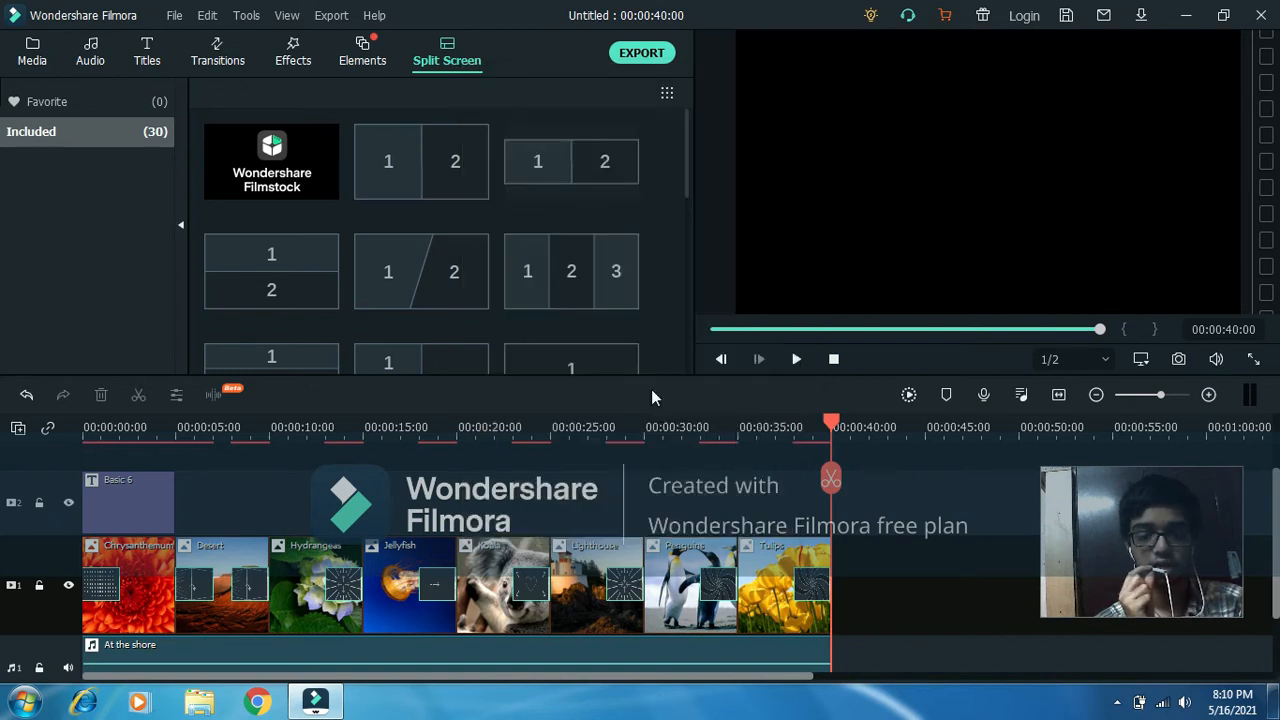
# Review the export options for local files, devices, YouTube, Vimeo and DVD.
pyautogui.click(643, 56)
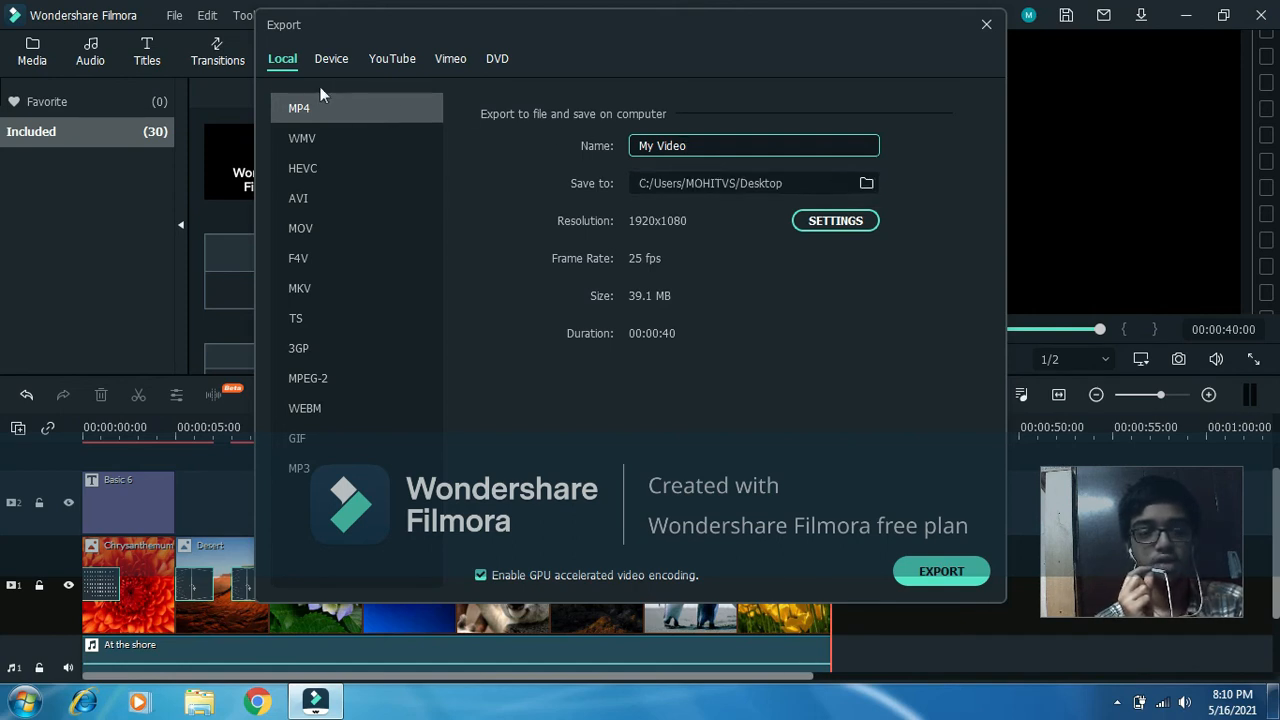
pyautogui.click(348, 65)
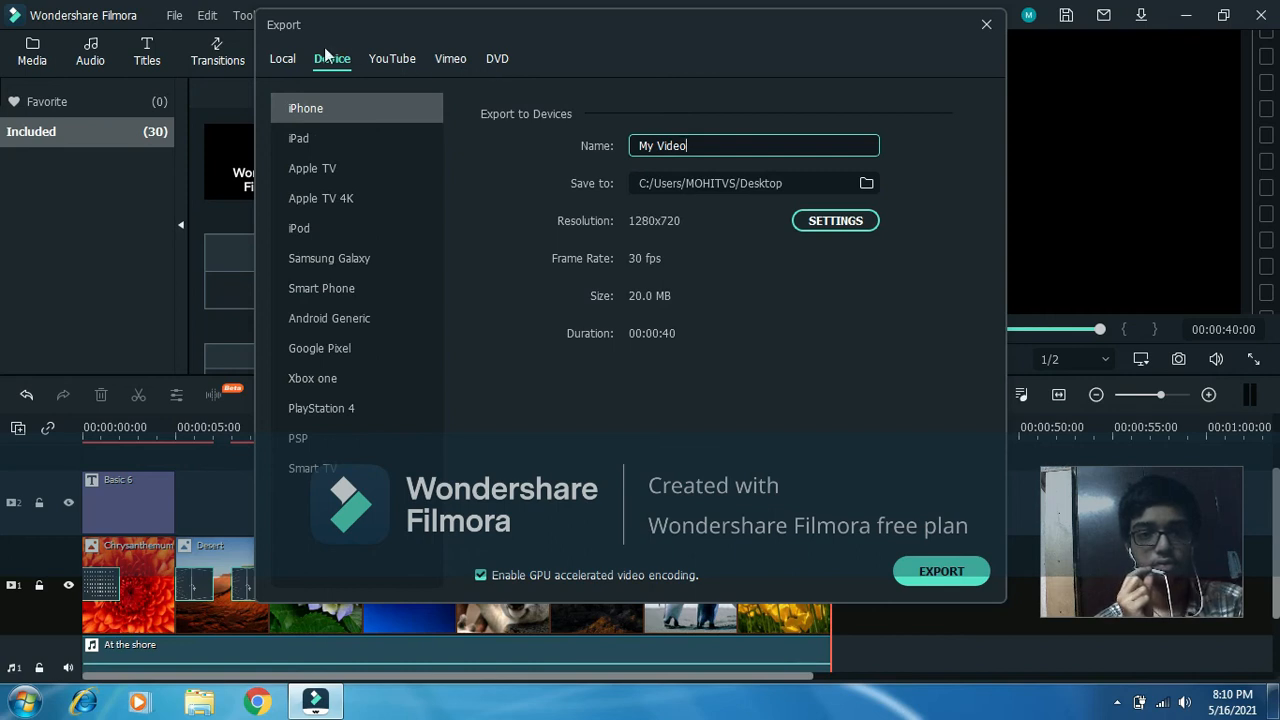
pyautogui.click(285, 62)
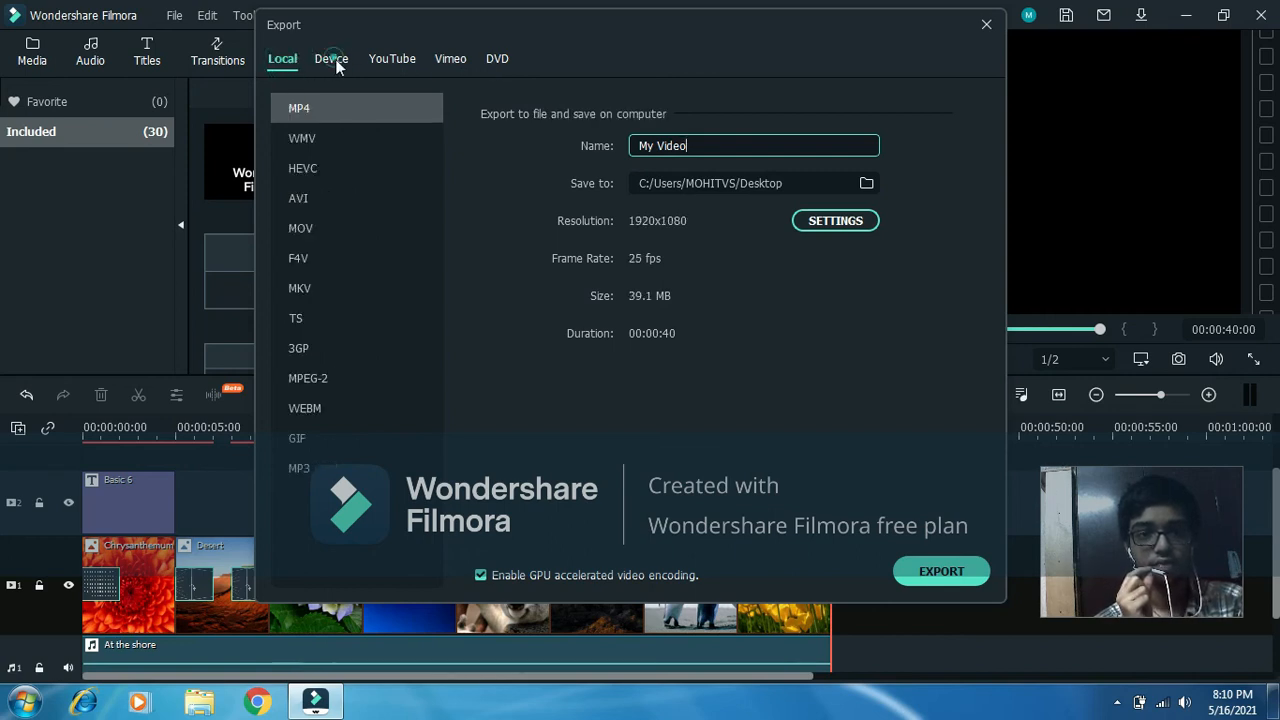
pyautogui.click(334, 60)
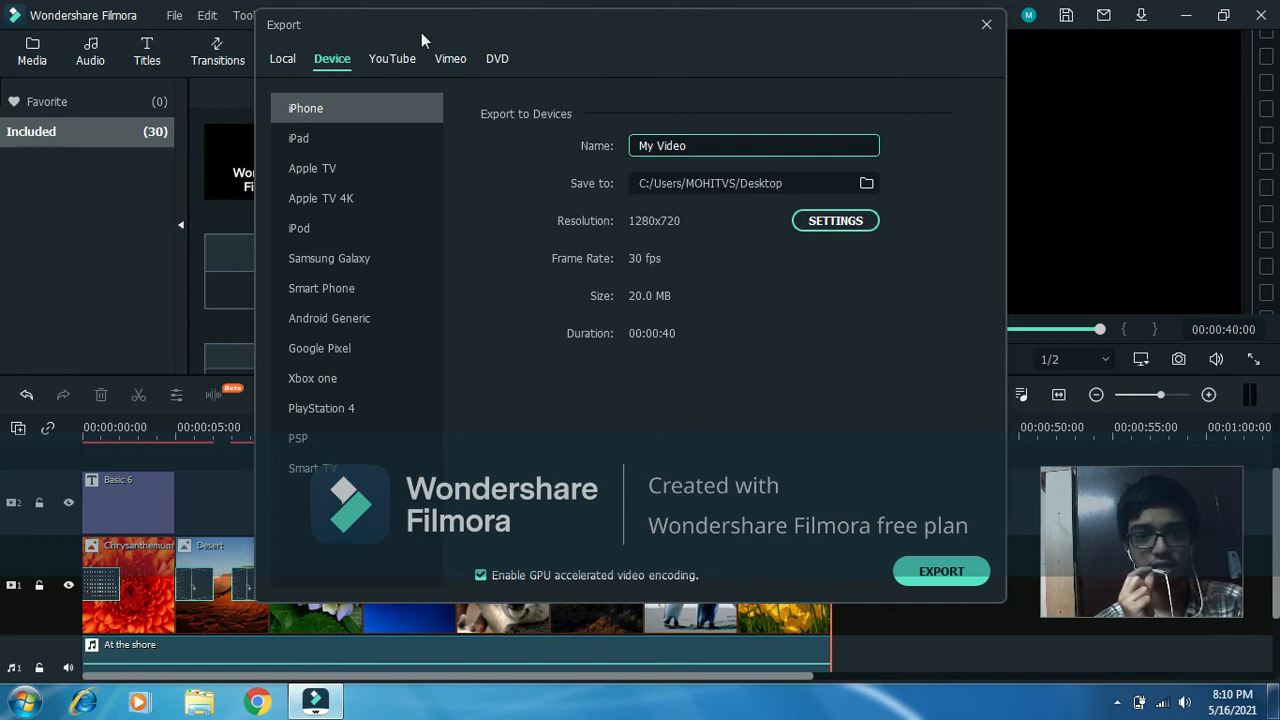
pyautogui.click(410, 58)
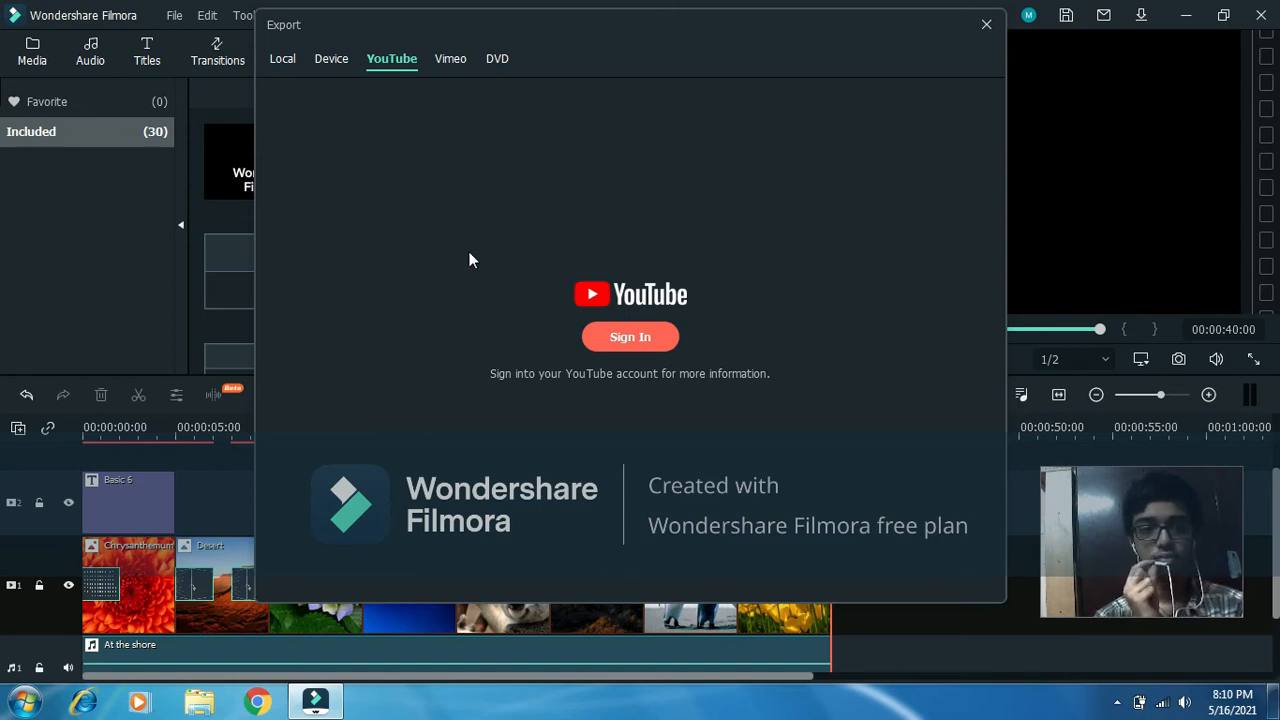
pyautogui.click(460, 60)
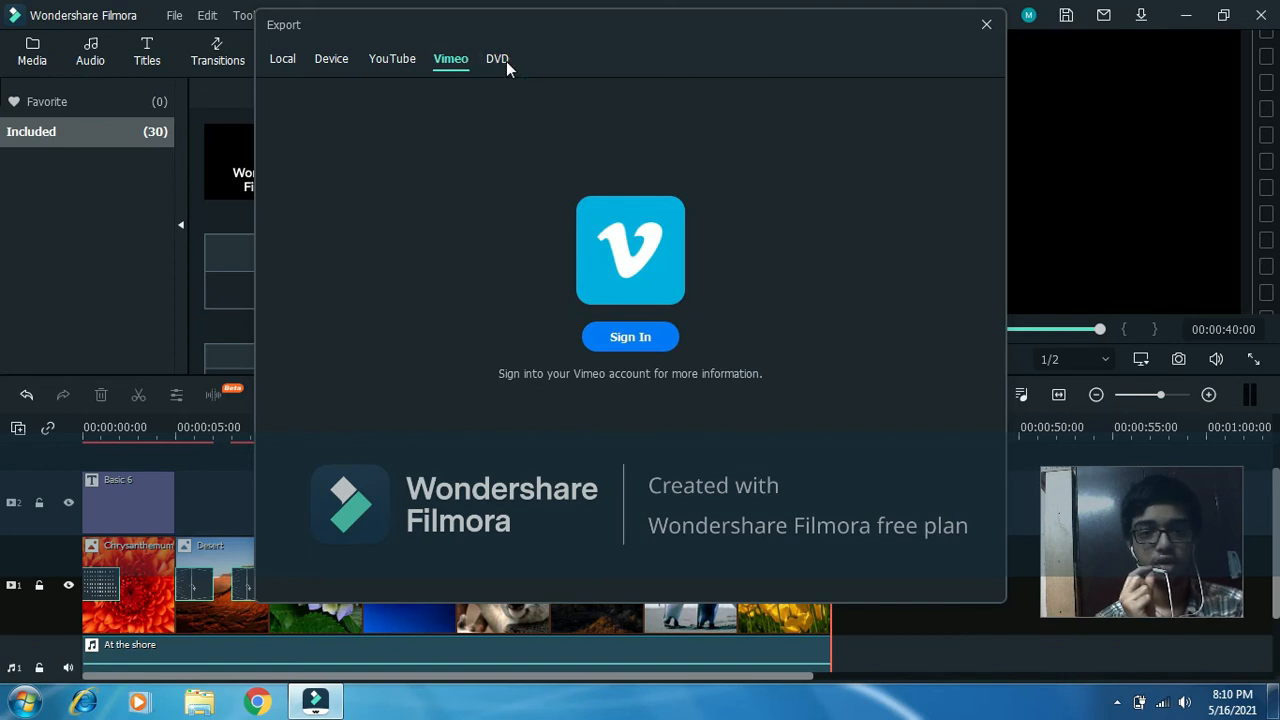
pyautogui.click(500, 60)
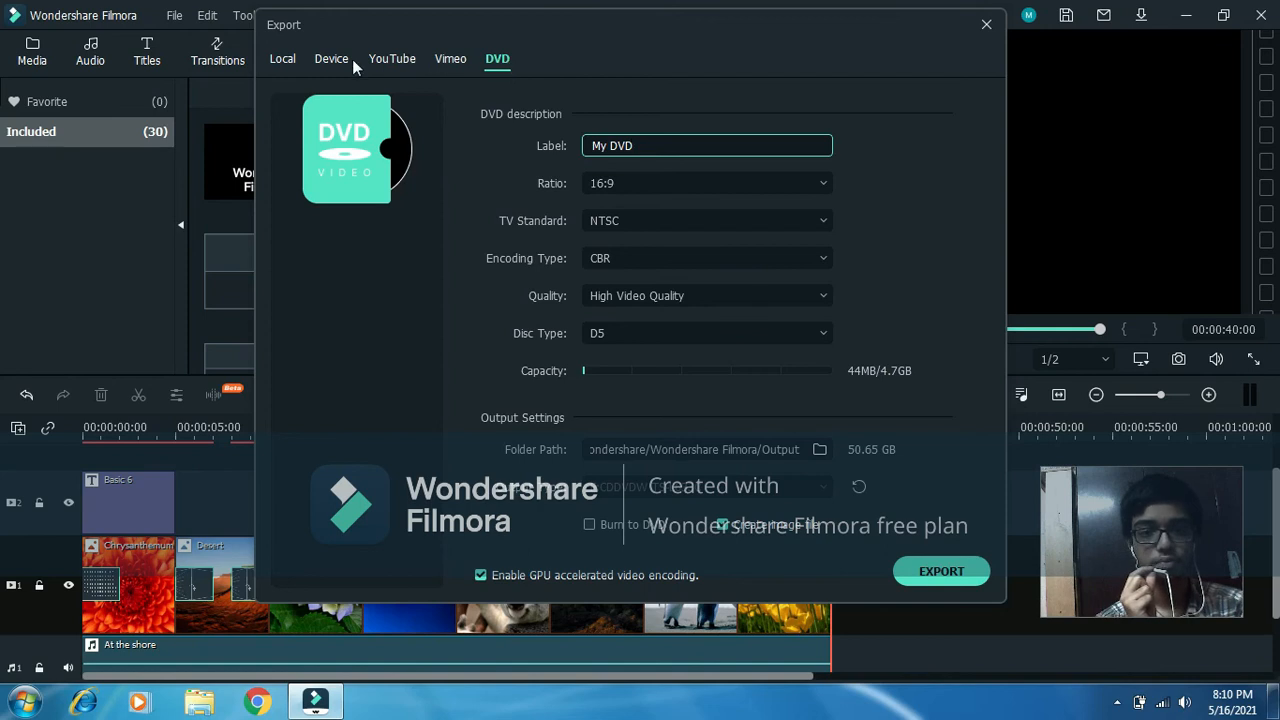
# Export the slideshow locally as an MP4 named My Video to the Desktop, with Do nothing when done, and skip the survey.
pyautogui.click(296, 65)
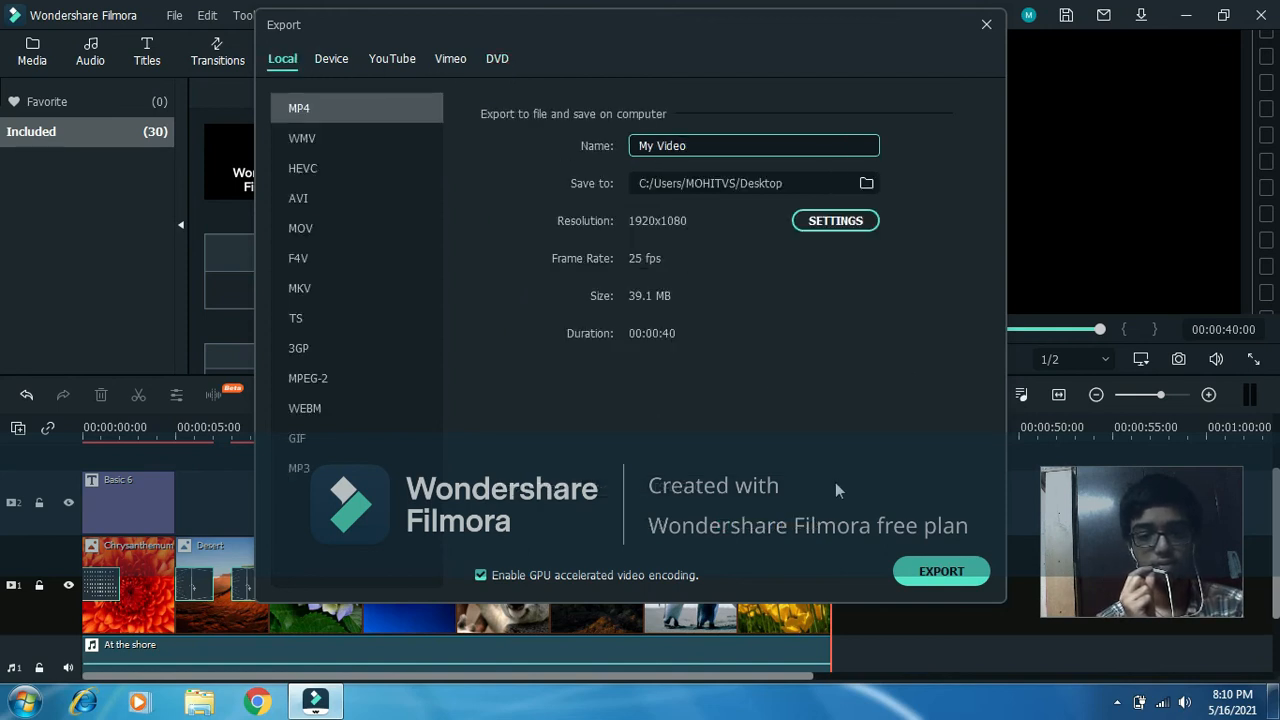
pyautogui.click(928, 578)
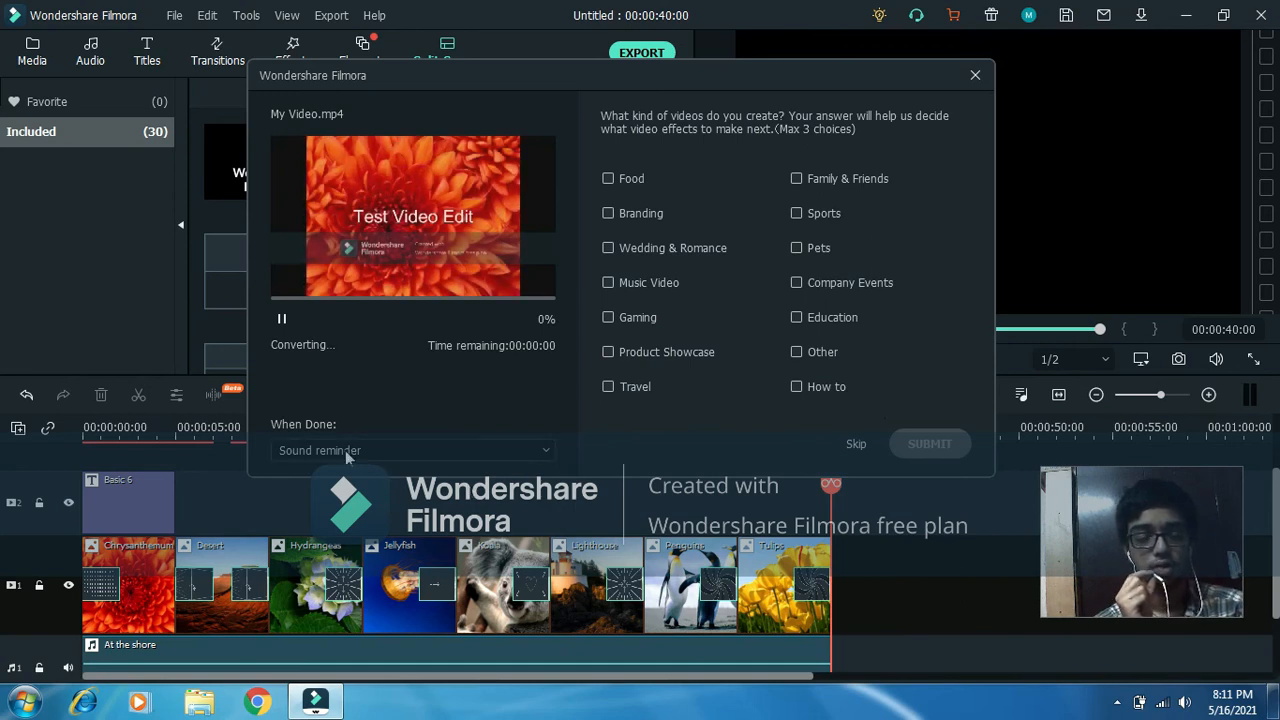
pyautogui.click(293, 452)
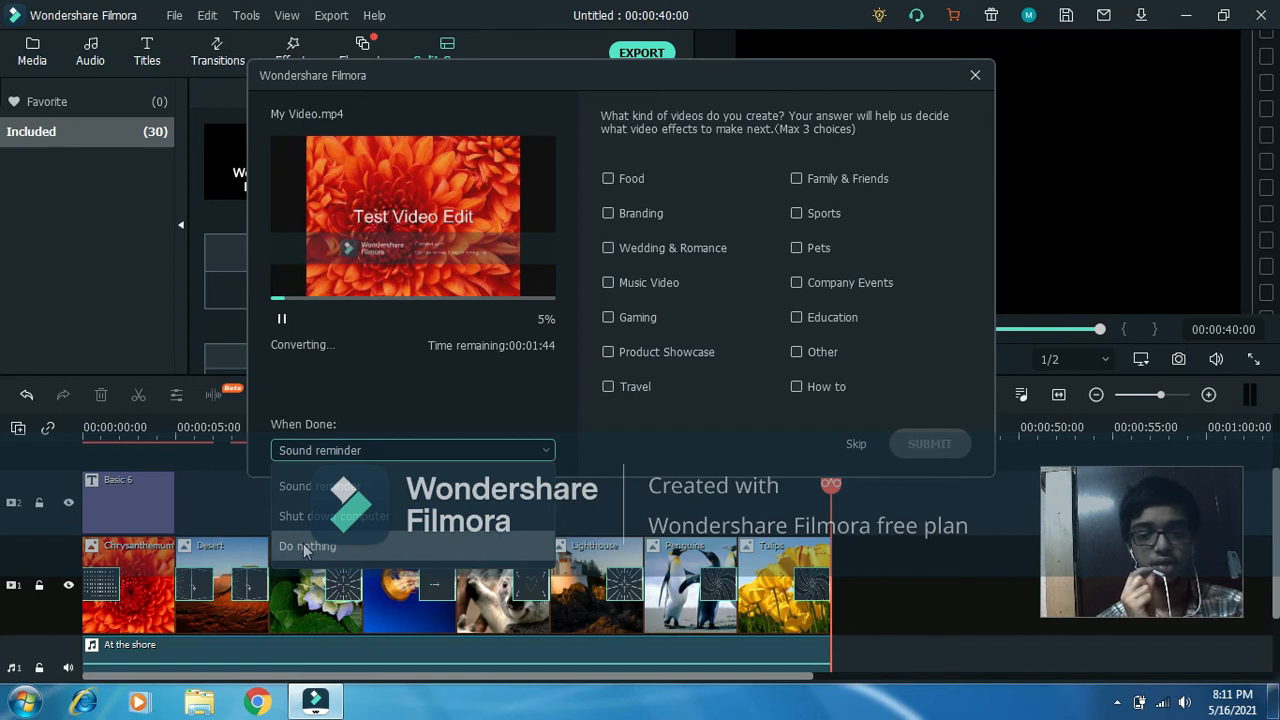
pyautogui.click(307, 548)
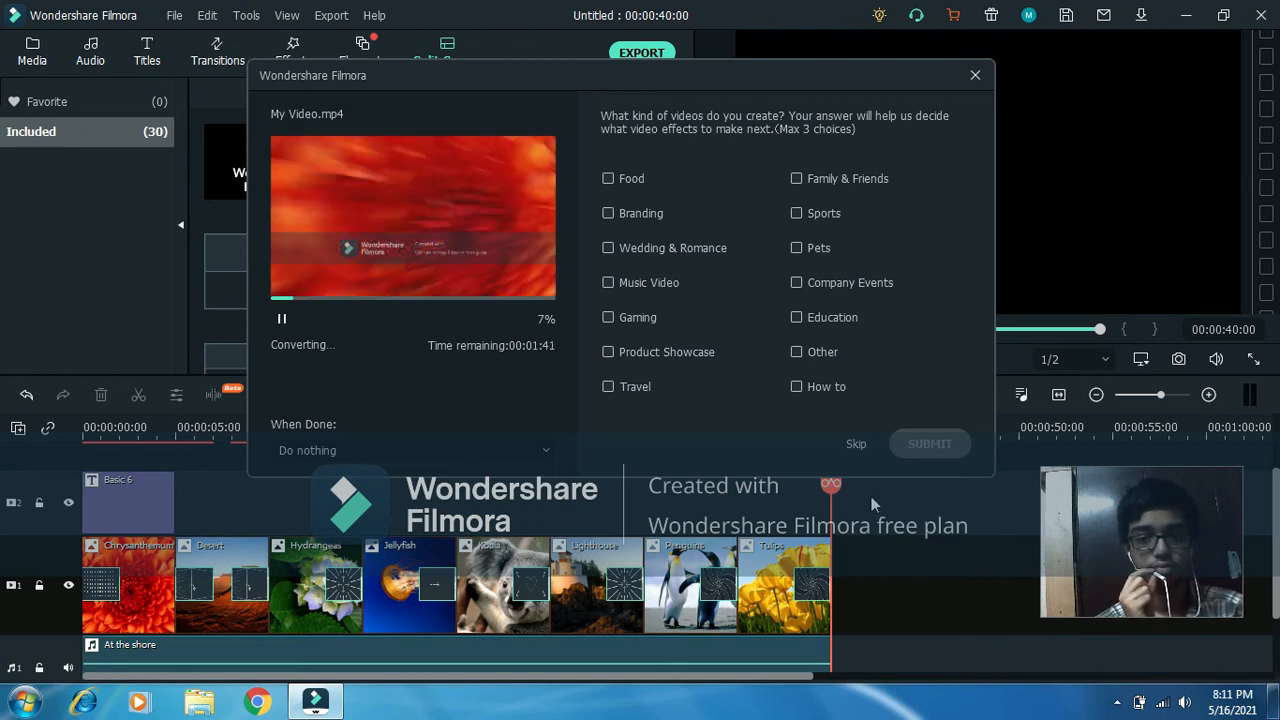
pyautogui.click(856, 445)
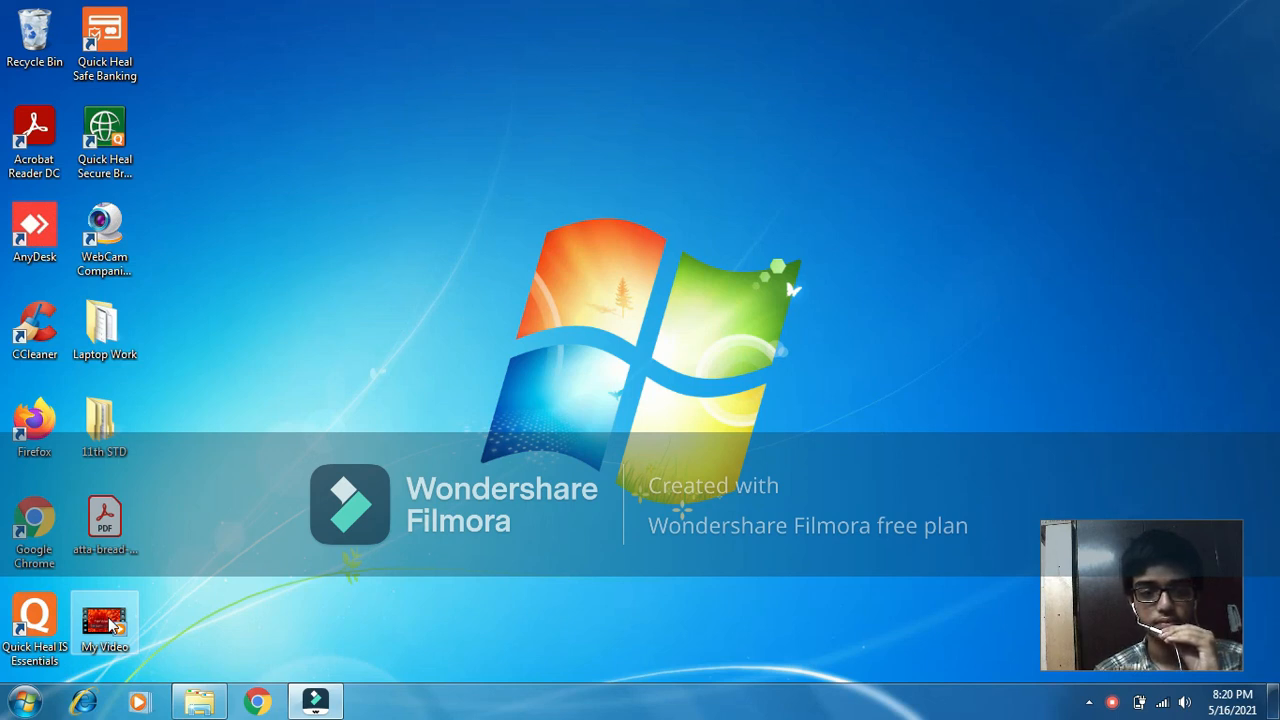
# Play the exported My Video file from the desktop, then return to the Filmora project.
pyautogui.doubleClick(113, 625)
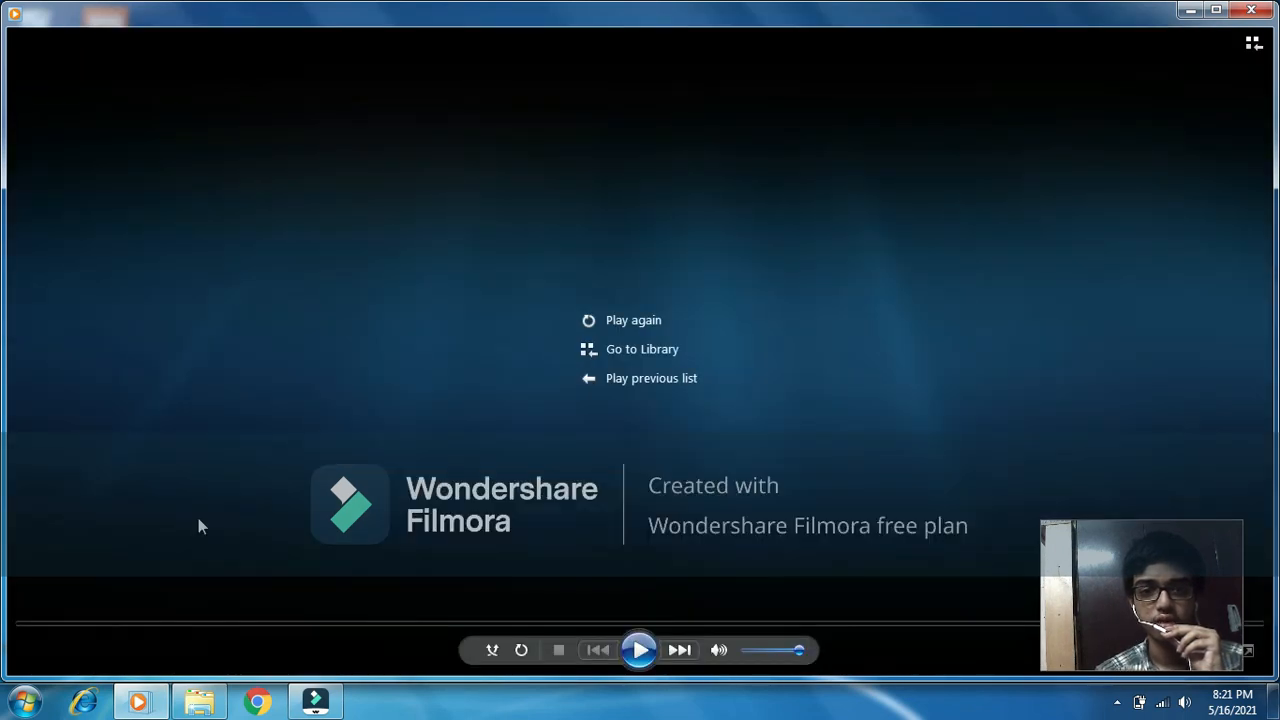
pyautogui.click(315, 702)
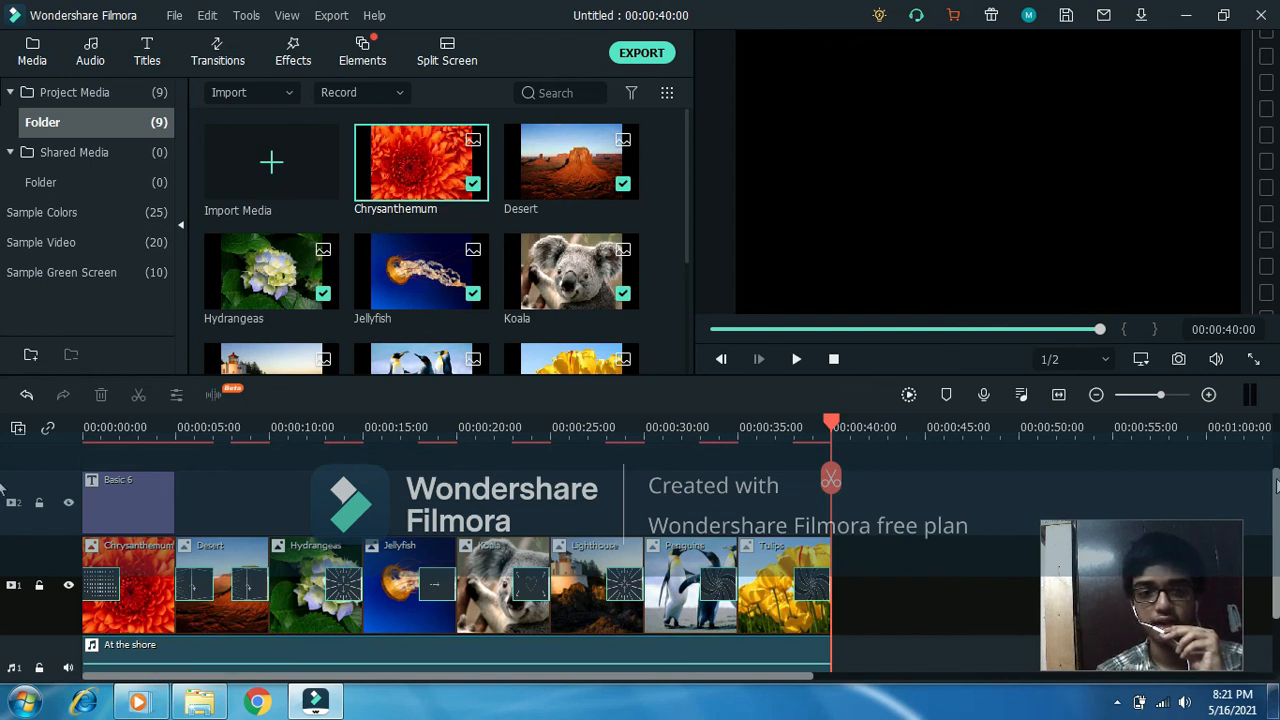
pyautogui.click(1040, 494)
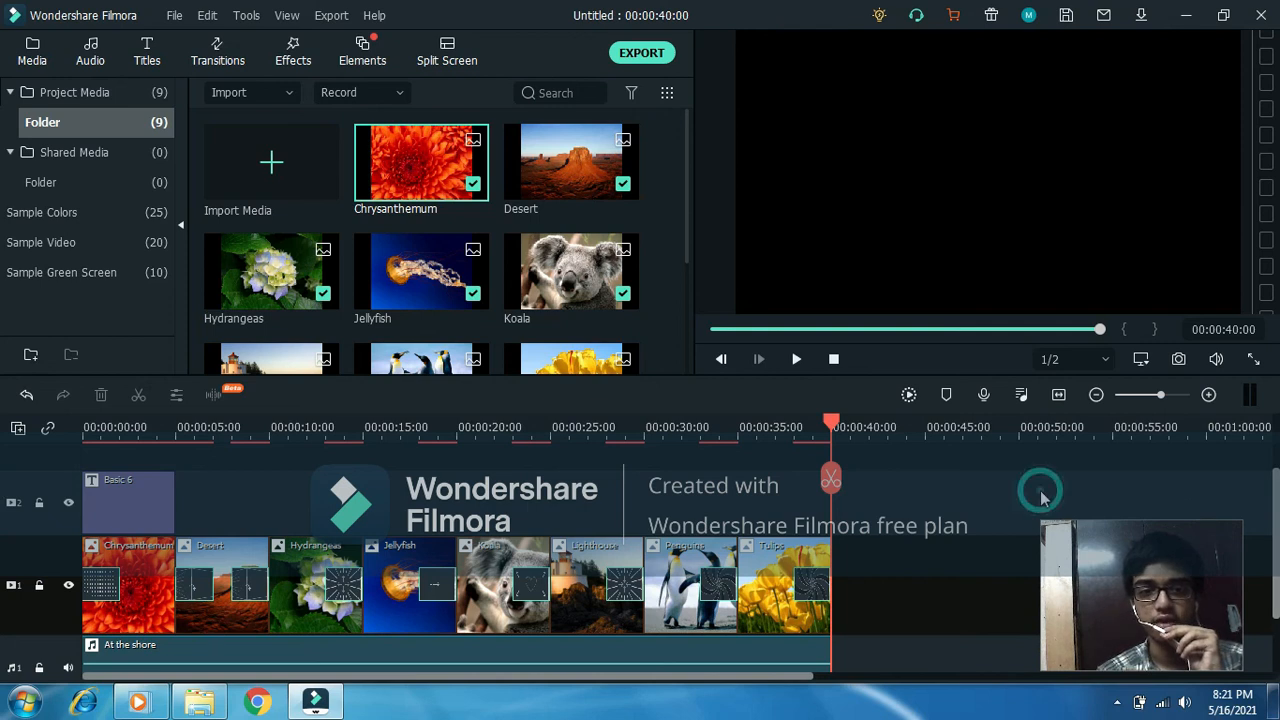